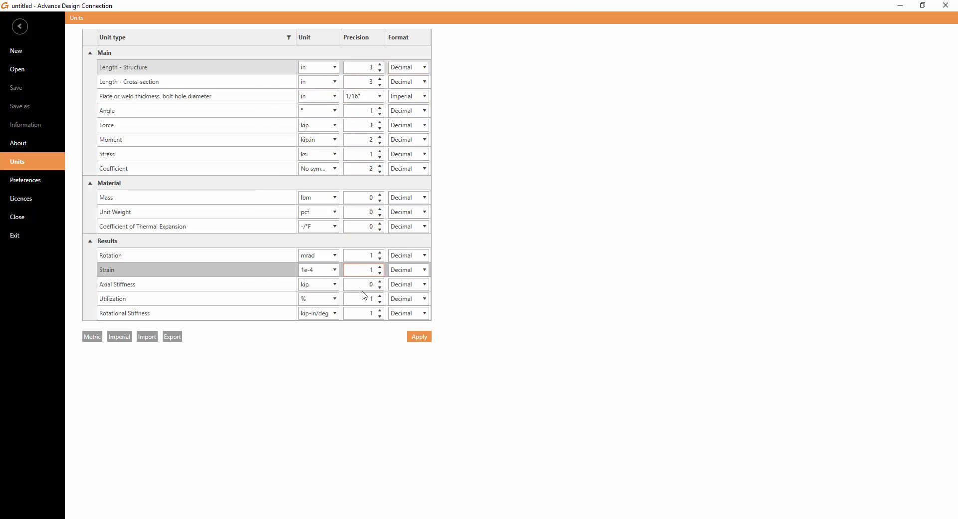
Review the application preferences and preview the connection classes offered for a new project
left_click(25, 183)
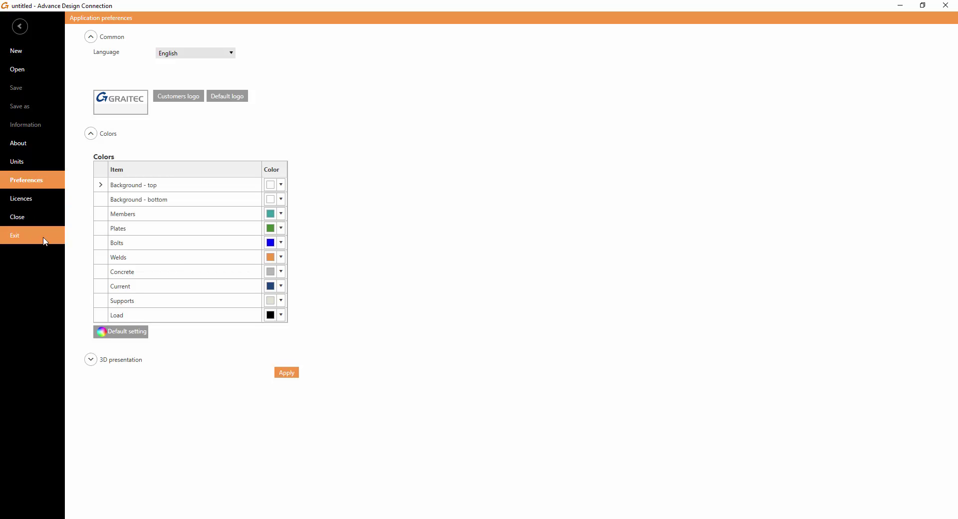
left_click(13, 54)
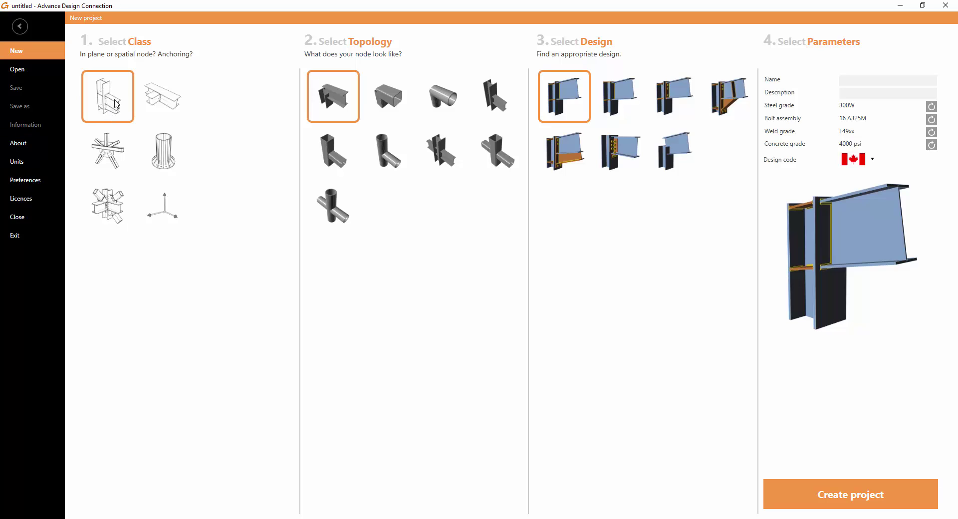
left_click(164, 93)
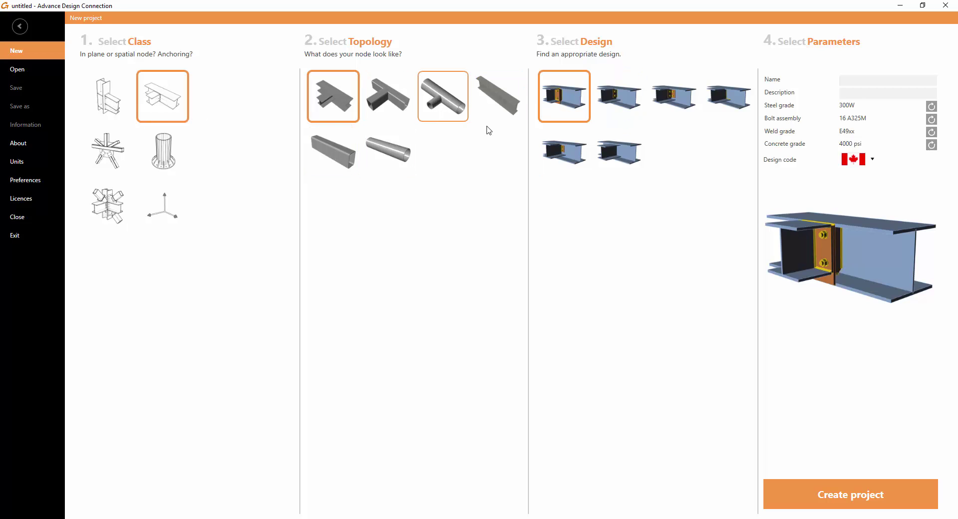
left_click(104, 152)
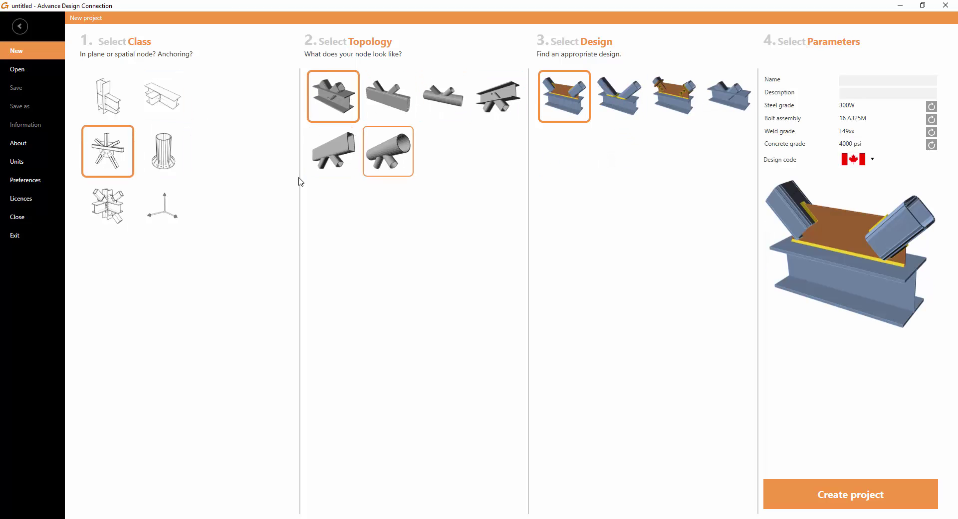
left_click(166, 154)
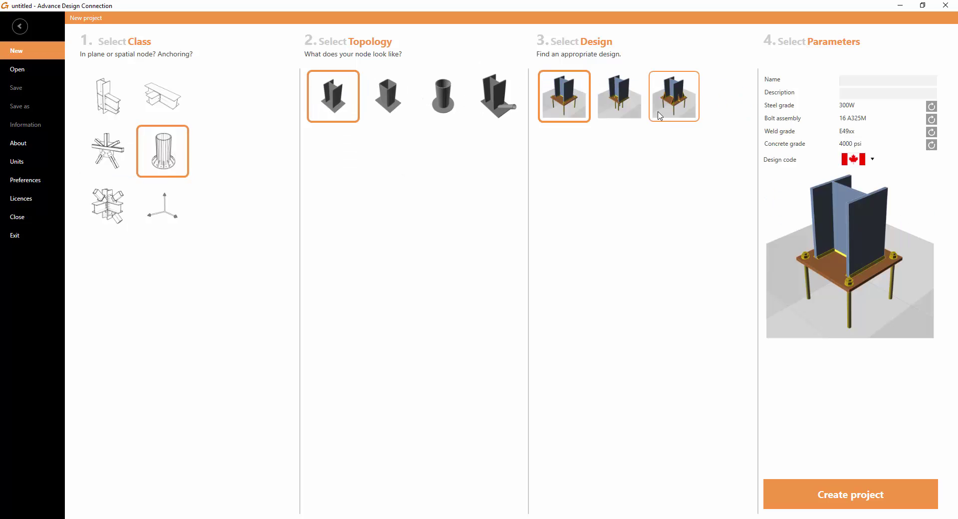
left_click(110, 210)
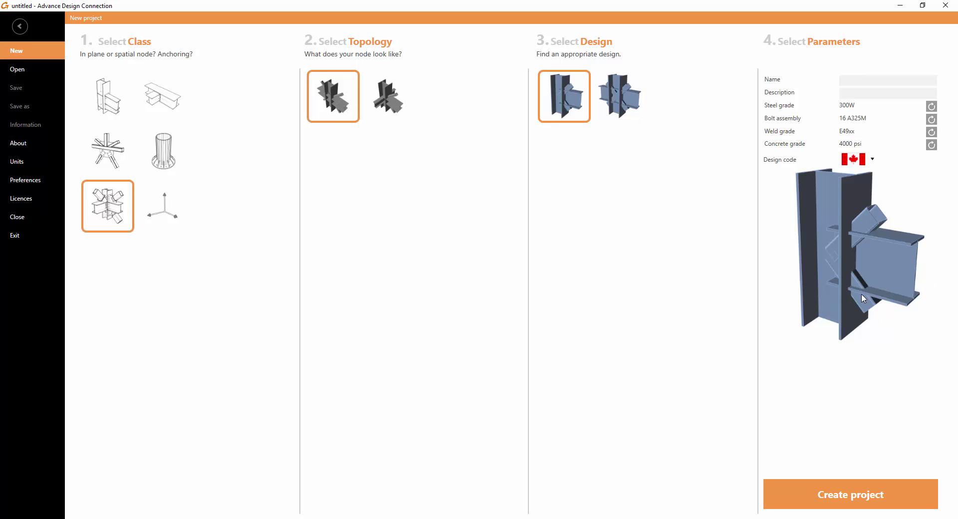
left_click(176, 208)
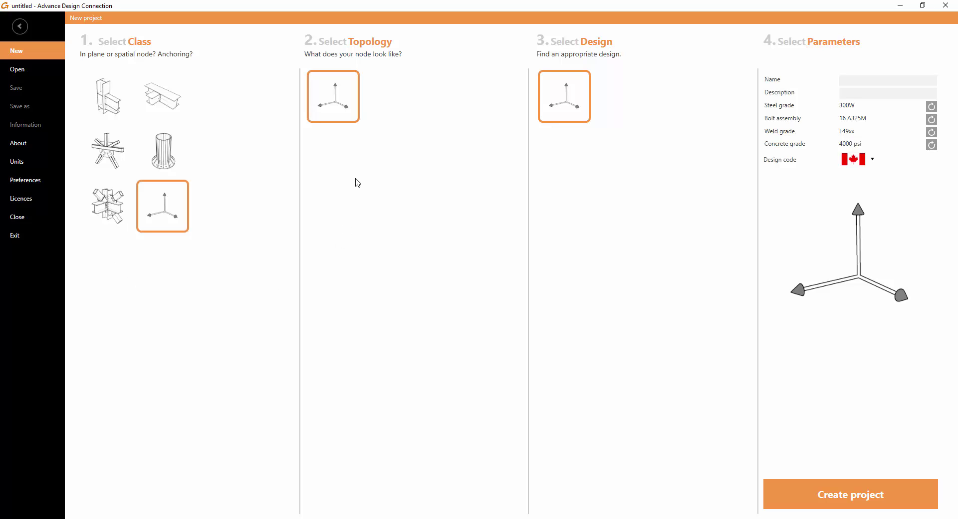
Return to the in-plane beam-to-column class and preview its I-section, rectangular and circular hollow-section topologies
left_click(111, 103)
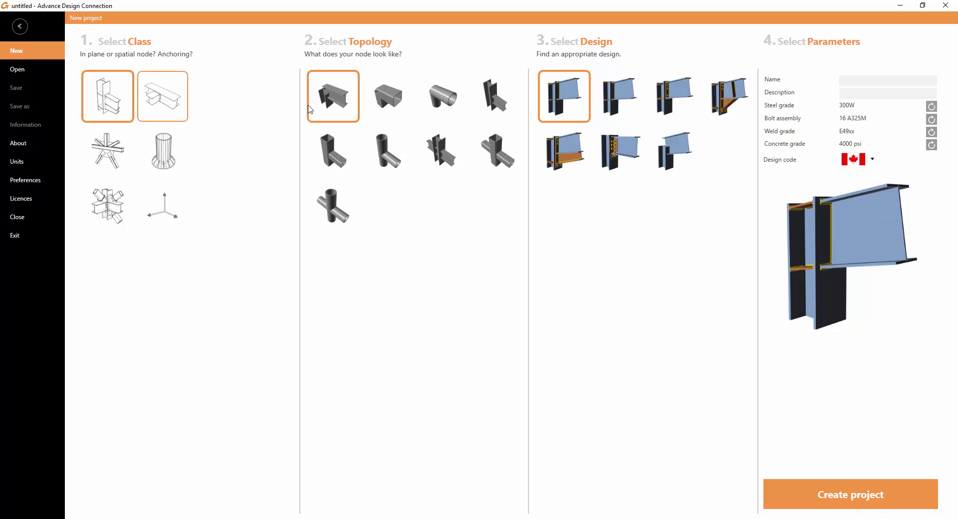
left_click(382, 105)
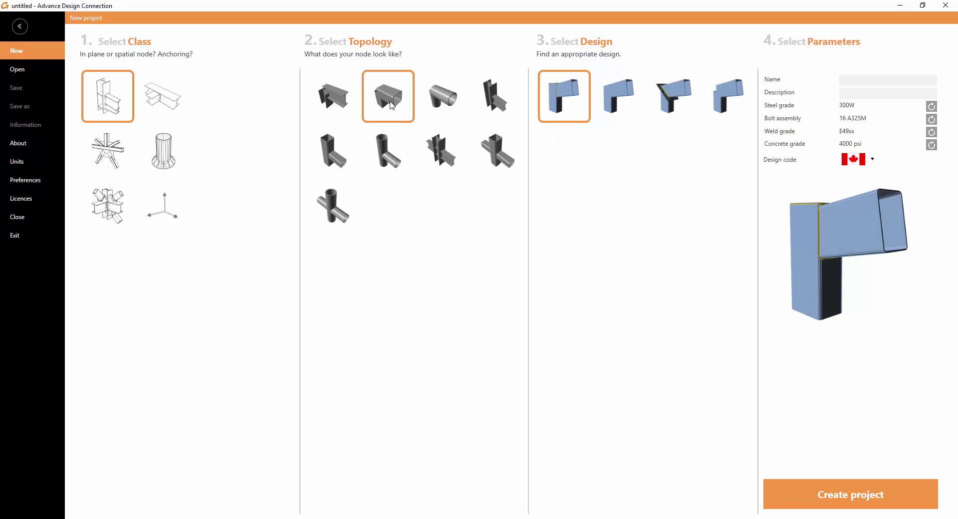
left_click(458, 105)
left_click(328, 102)
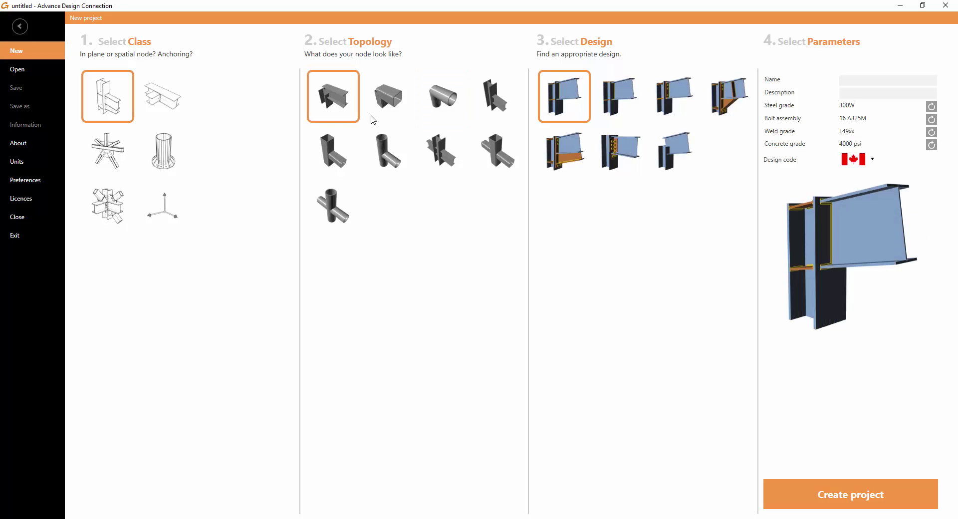
Preview the alternative designs for the I-section beam-to-column topology and the bolted design for the two-sided rectangular hollow-section topology
left_click(621, 102)
left_click(677, 97)
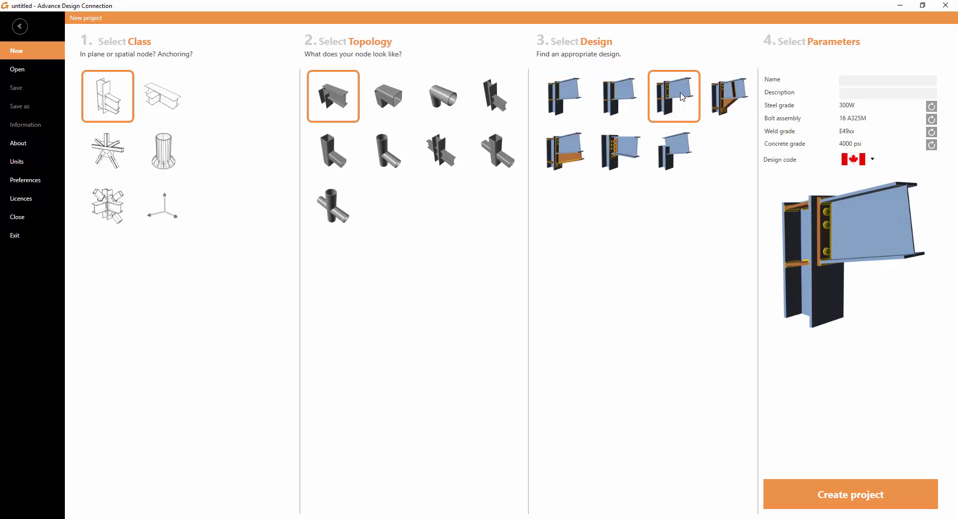
left_click(733, 95)
left_click(661, 157)
left_click(634, 159)
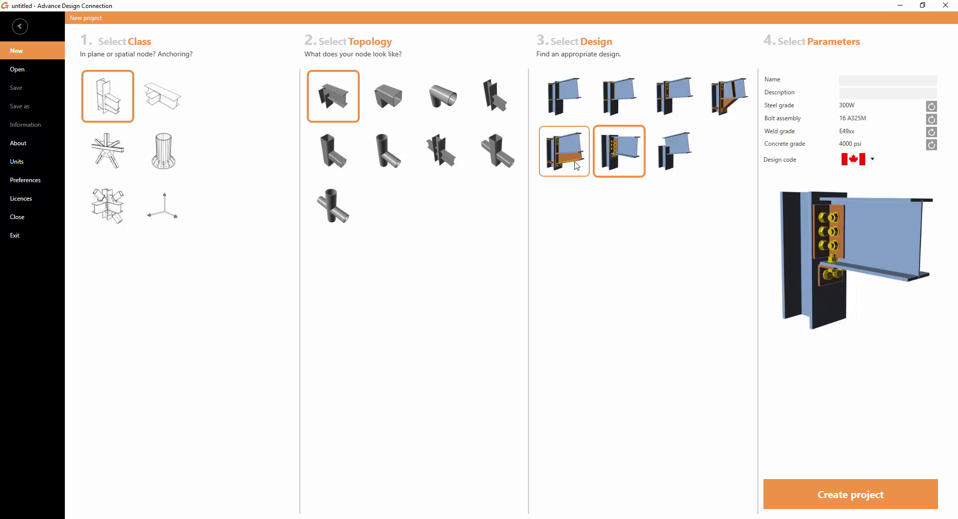
left_click(576, 165)
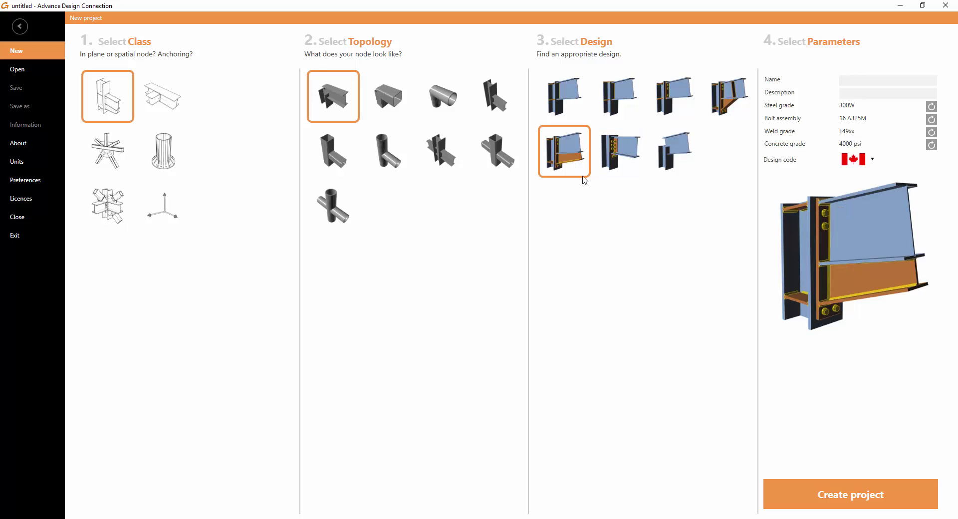
left_click(497, 159)
left_click(669, 98)
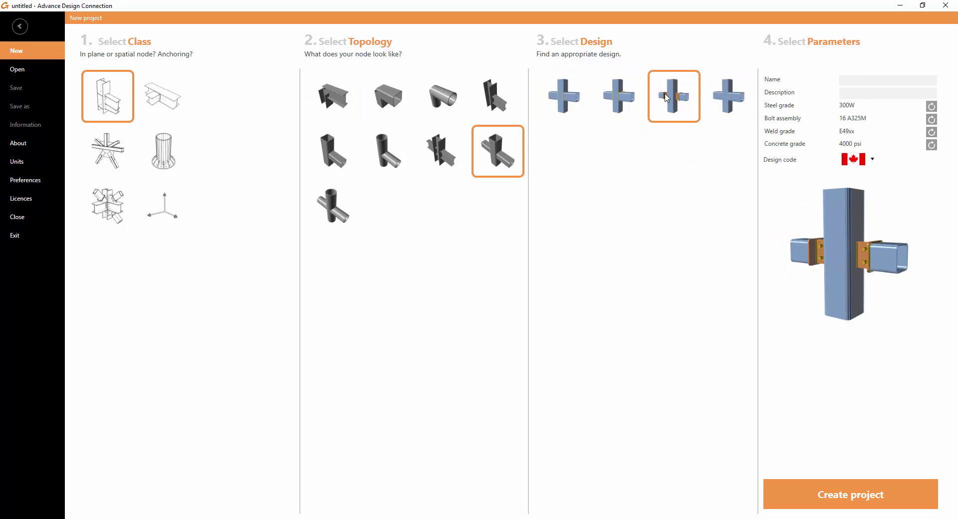
Look through the national design codes available for the new project
left_click(857, 507)
left_click(873, 160)
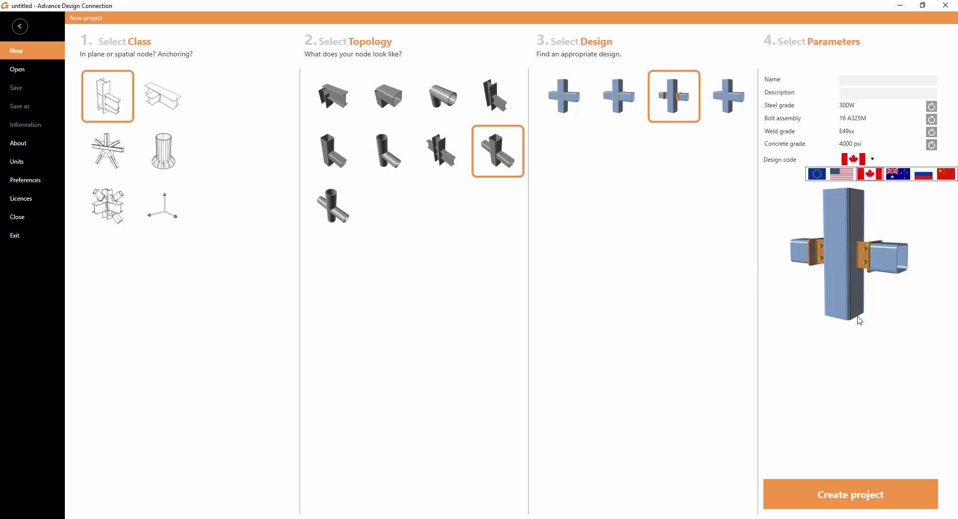
left_click(780, 359)
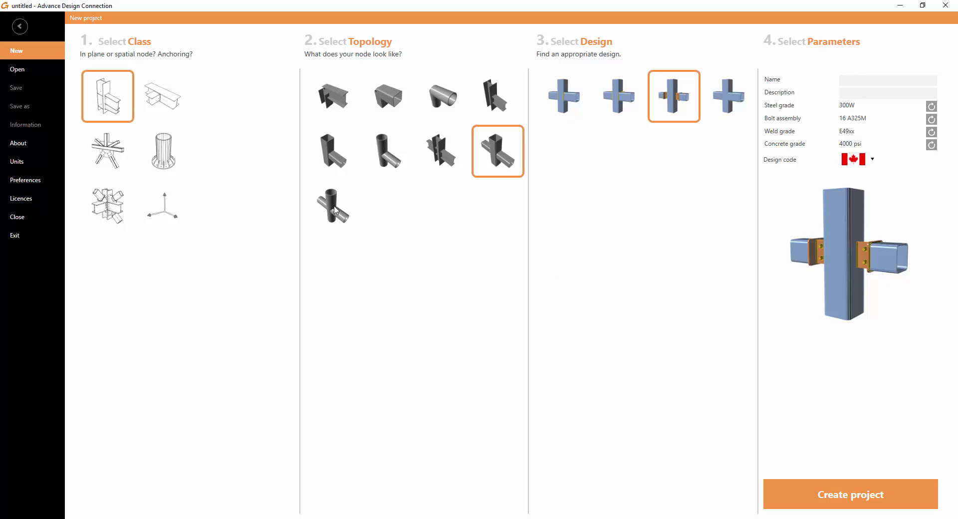
Create a project using the first I-section beam-to-column topology, its first welded design and the Canadian design code
left_click(333, 100)
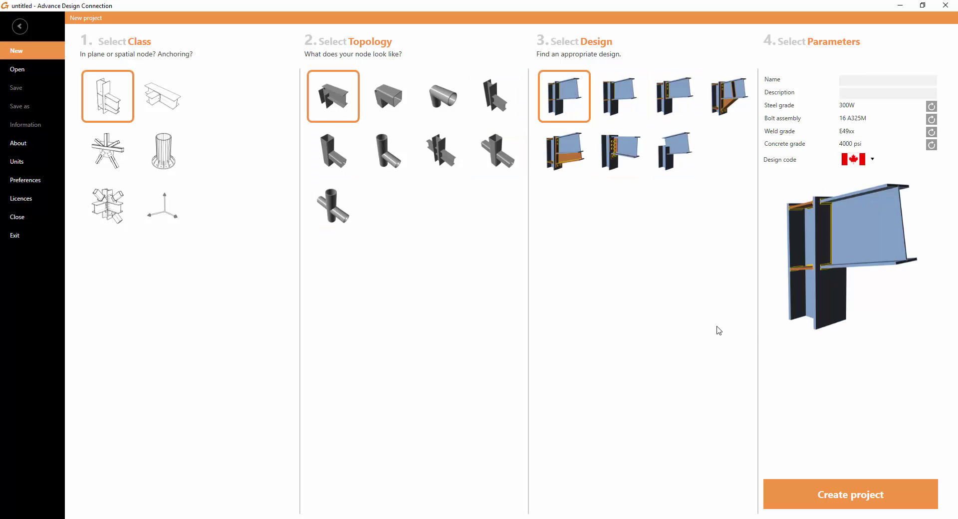
left_click(819, 497)
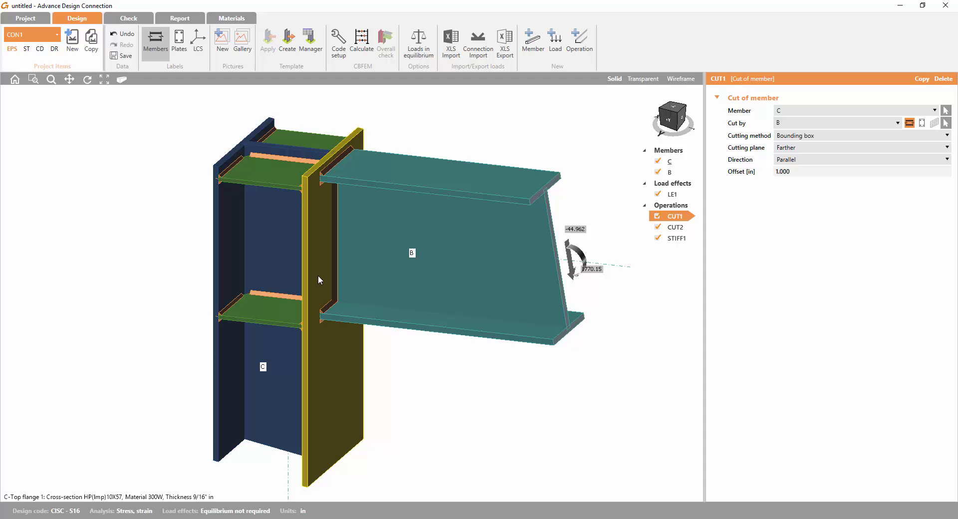
Examine the solid model of the beam-to-column connection from several angles and distances
right_click_drag(342, 278, 400, 323)
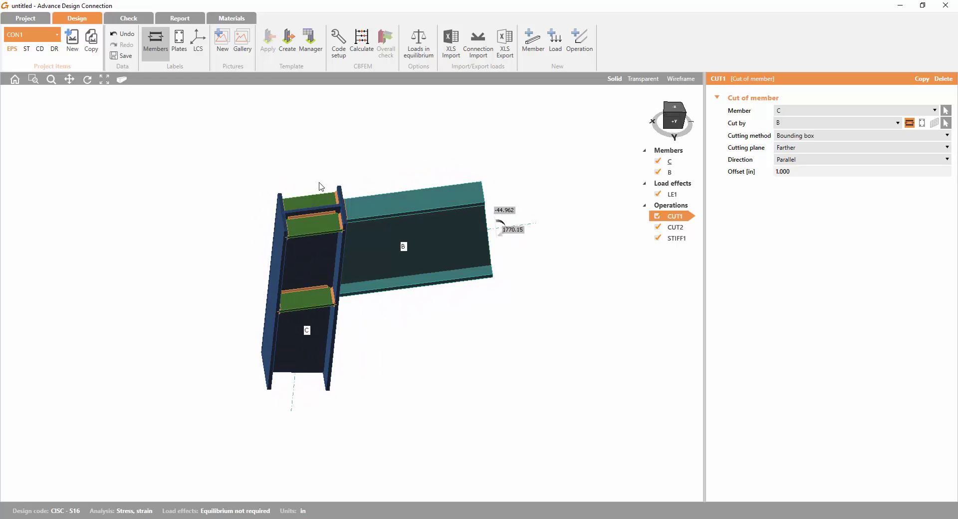
mouse_move(315, 275)
right_mouse_down()
mouse_move(278, 280)
mouse_move(320, 272)
right_mouse_up()
middle_click_drag(320, 272, 271, 268)
scroll(306, 255, "up", 3)
scroll(306, 255, "down", 3)
right_click_drag(306, 255, 355, 242)
middle_click_drag(350, 261, 389, 282)
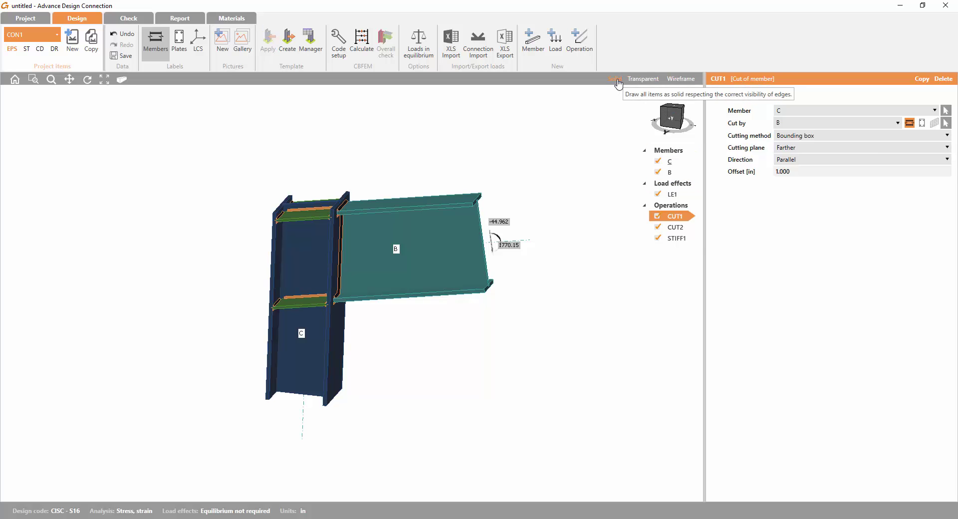
scroll(465, 328, "up", 3)
scroll(463, 326, "down", 3)
middle_click_drag(462, 325, 382, 330)
Display the connection model as transparent and inspect the stiffeners and welds at the joint up close
left_click(644, 79)
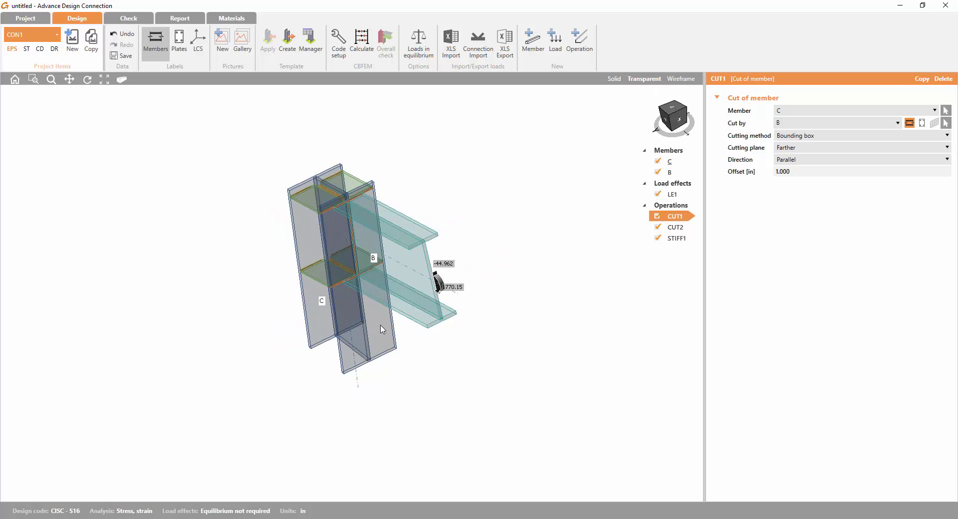
scroll(383, 330, "up", 5)
scroll(375, 313, "down", 1)
scroll(324, 280, "up", 1)
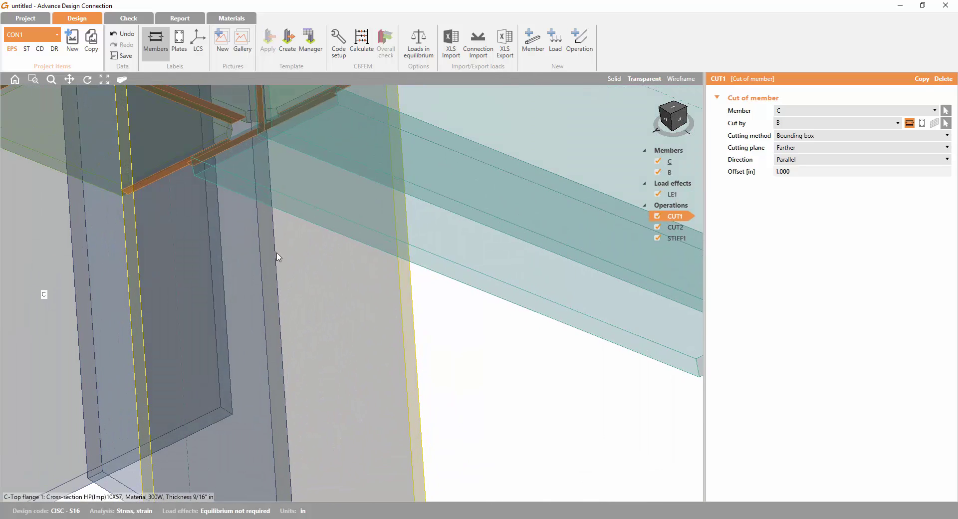
middle_click_drag(277, 254, 473, 298)
middle_click_drag(406, 233, 436, 186, "ctrl")
middle_click_drag(571, 232, 541, 251)
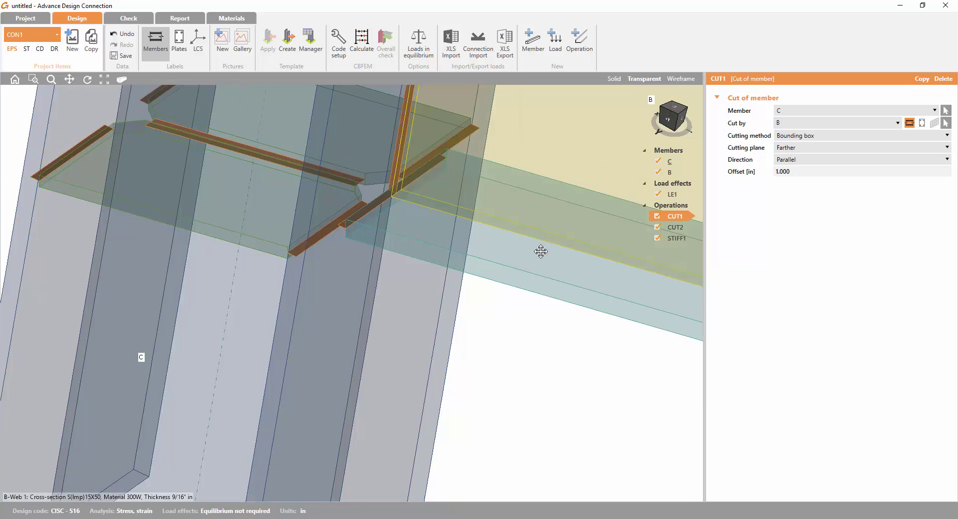
scroll(541, 251, "down", 5)
Display the connection as a wireframe and examine the member axes and stiffener plates
left_click(682, 79)
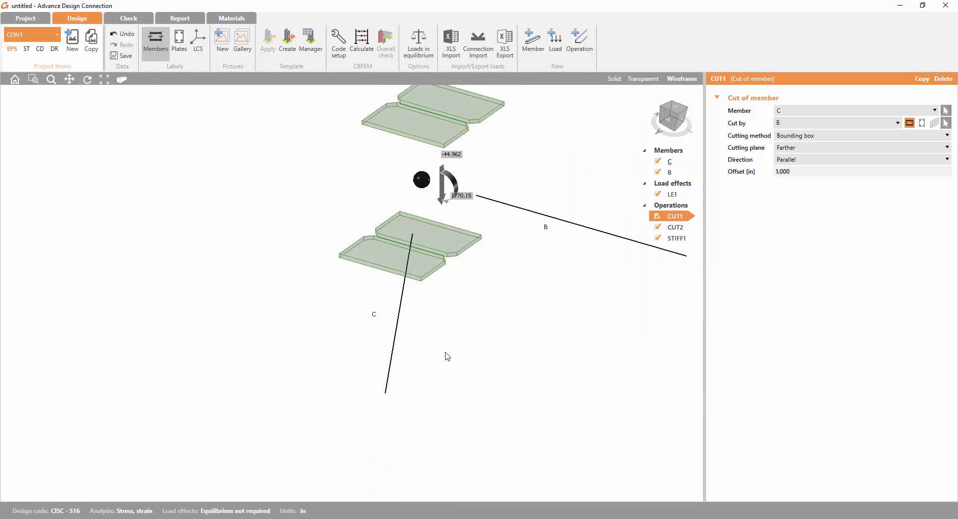
middle_click_drag(447, 356, 361, 338, "ctrl")
scroll(460, 323, "down", 5)
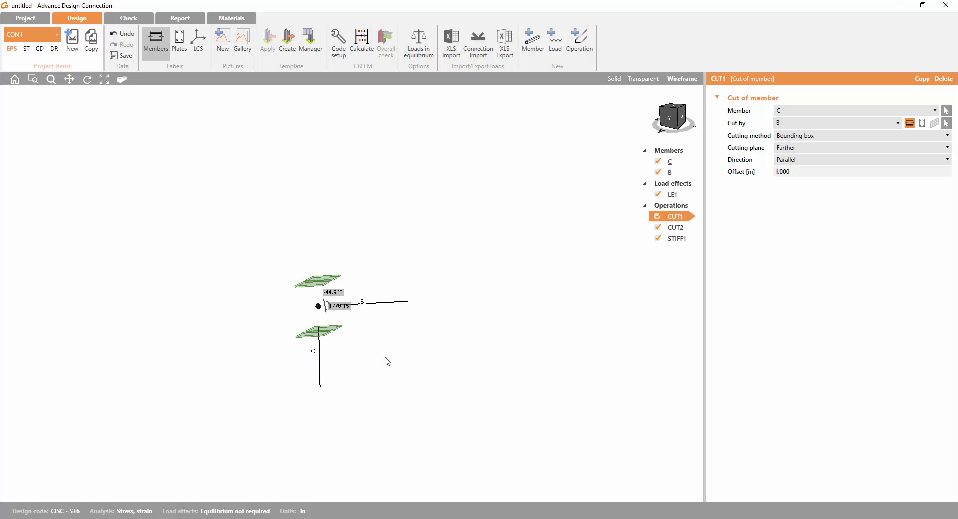
middle_click_drag(397, 394, 504, 326)
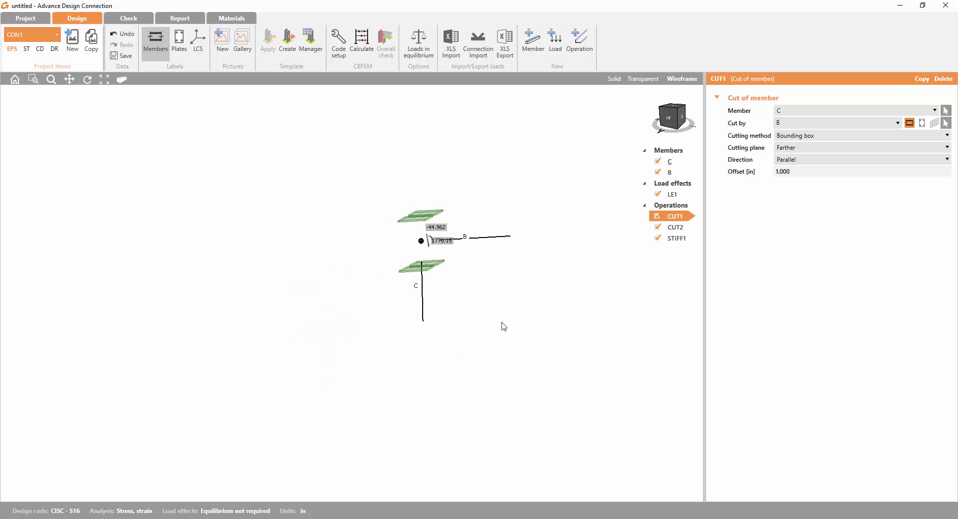
Restore the solid display and frame the whole connection for inspection
left_click(614, 79)
middle_click_drag(514, 331, 472, 345, "ctrl")
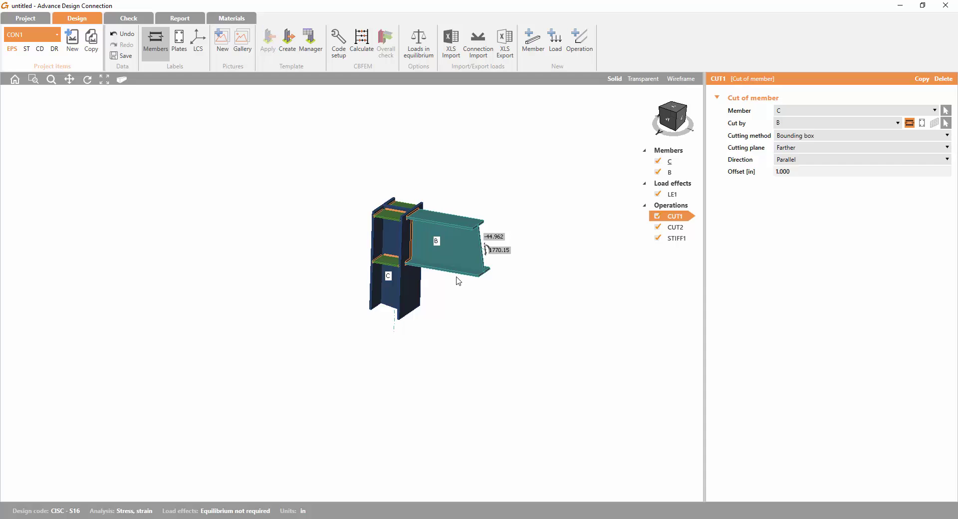
scroll(458, 280, "up", 4)
middle_click_drag(463, 310, 462, 301, "ctrl")
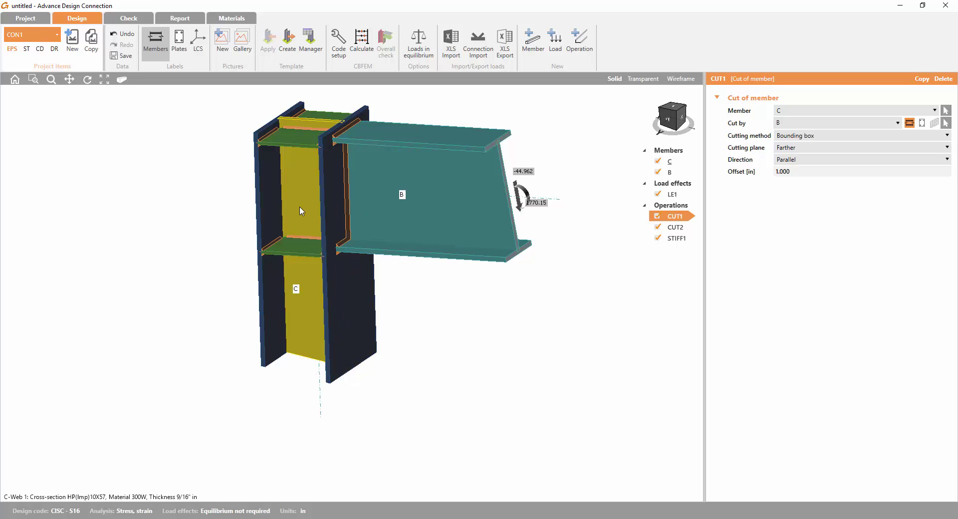
Check the list of project items, keeping CON1 active
left_click(39, 36)
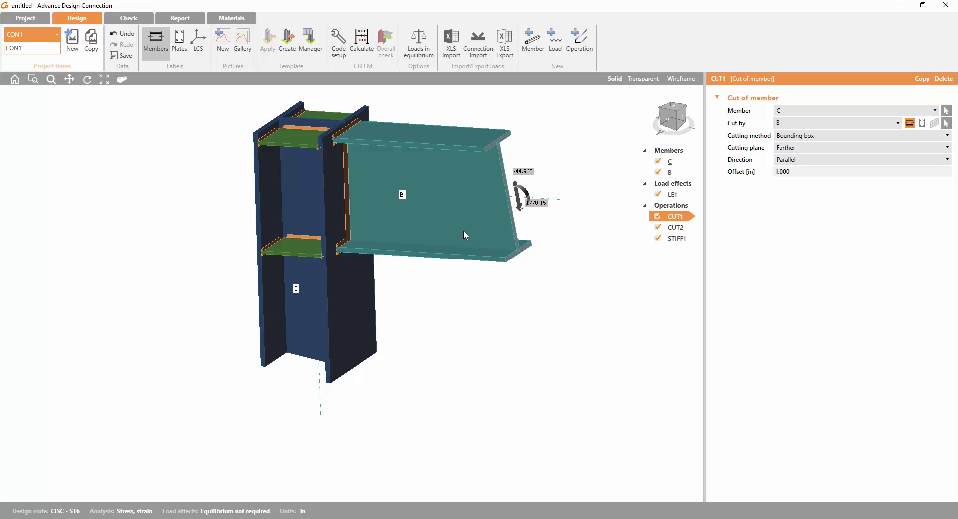
left_click(23, 36)
right_click_drag(466, 300, 451, 318)
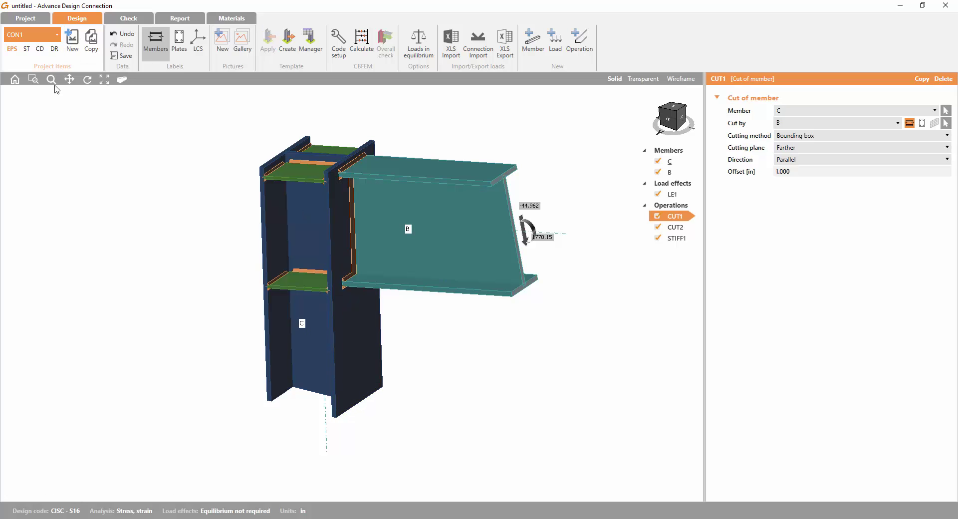
Duplicate the CON1 connection within the project and make the original CON1 the active item again
left_click(92, 40)
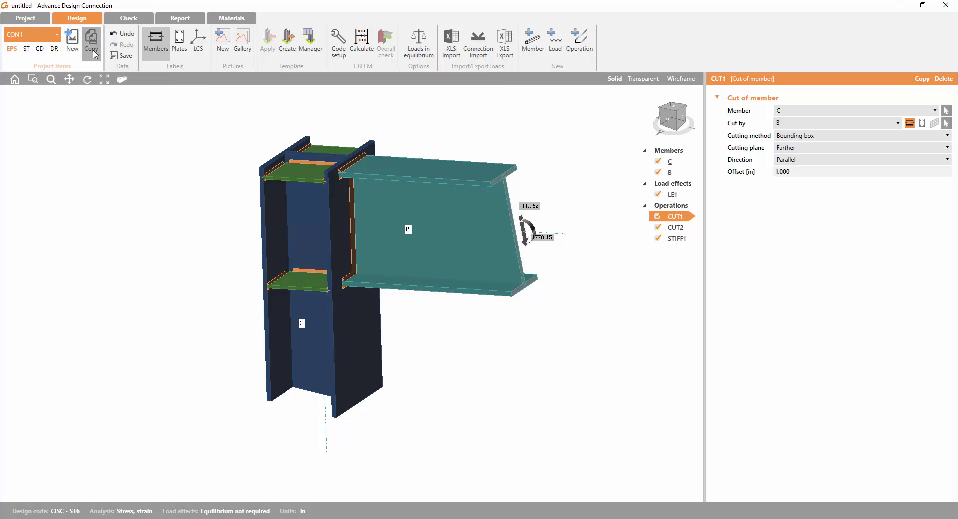
left_click(56, 39)
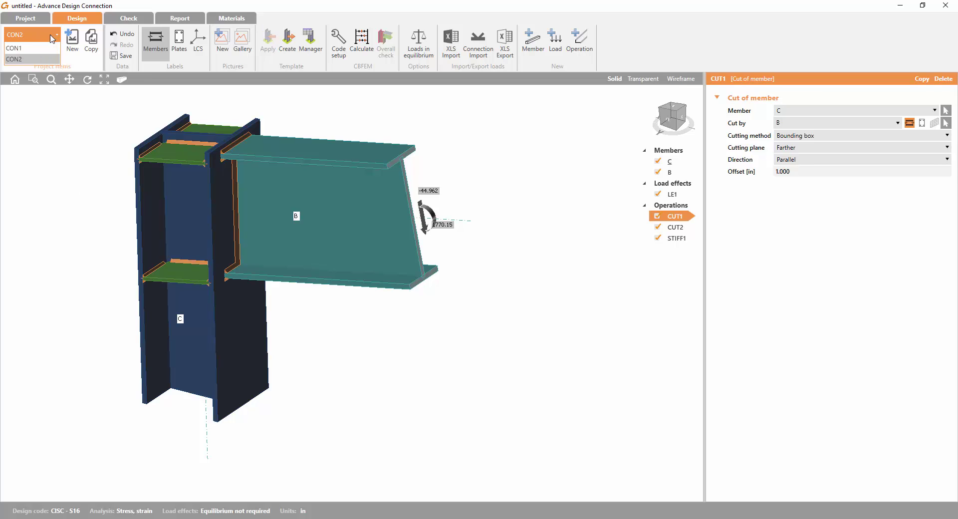
left_click(31, 45)
left_click(29, 35)
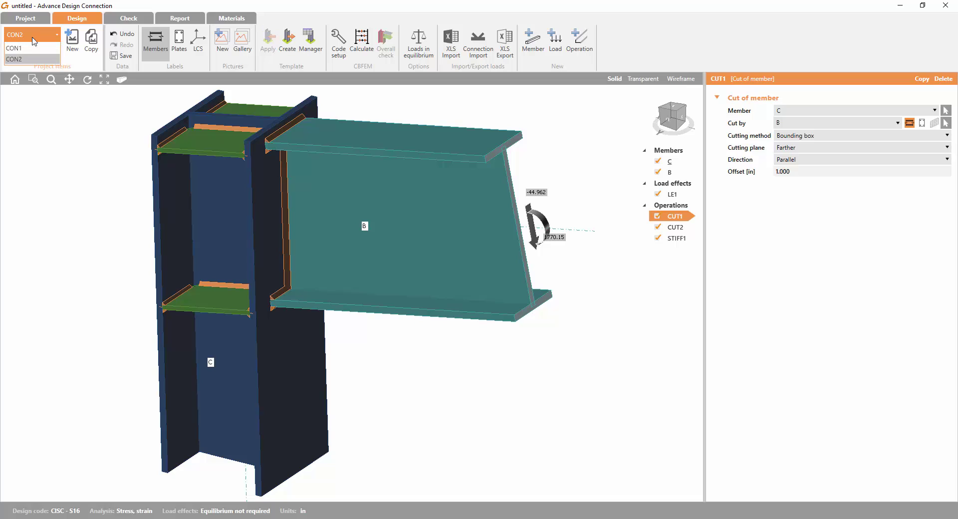
left_click(32, 47)
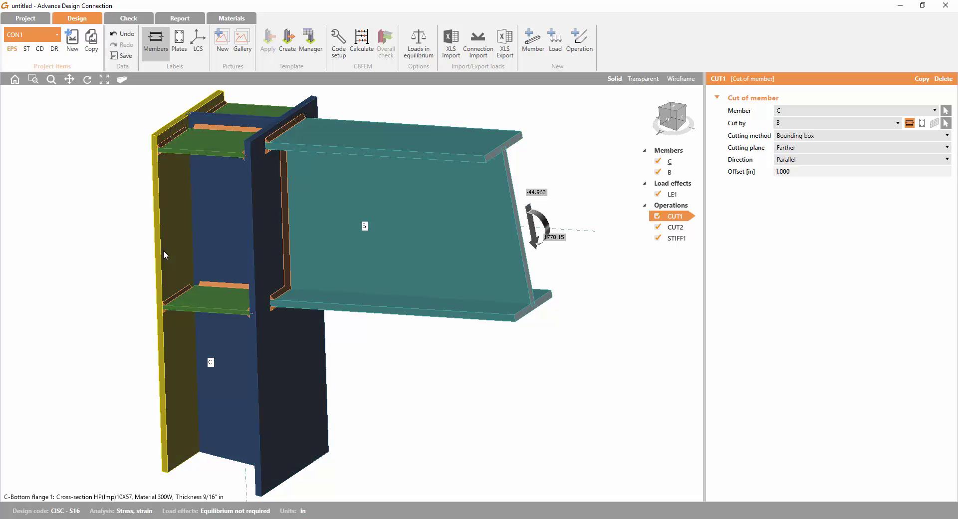
scroll(184, 297, "down", 4)
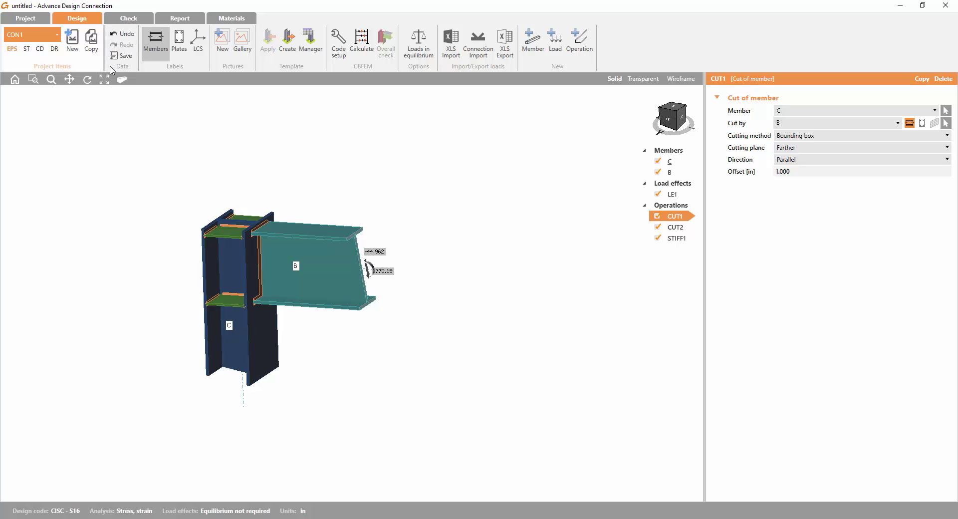
Hide the member name labels on the connection and turn them back on
left_click(159, 48)
left_click(156, 40)
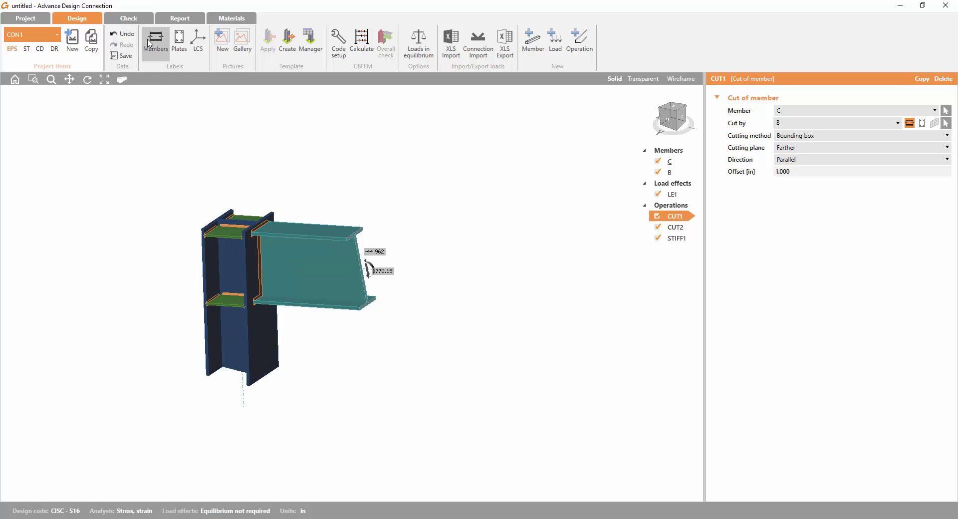
scroll(267, 424, "up", 2)
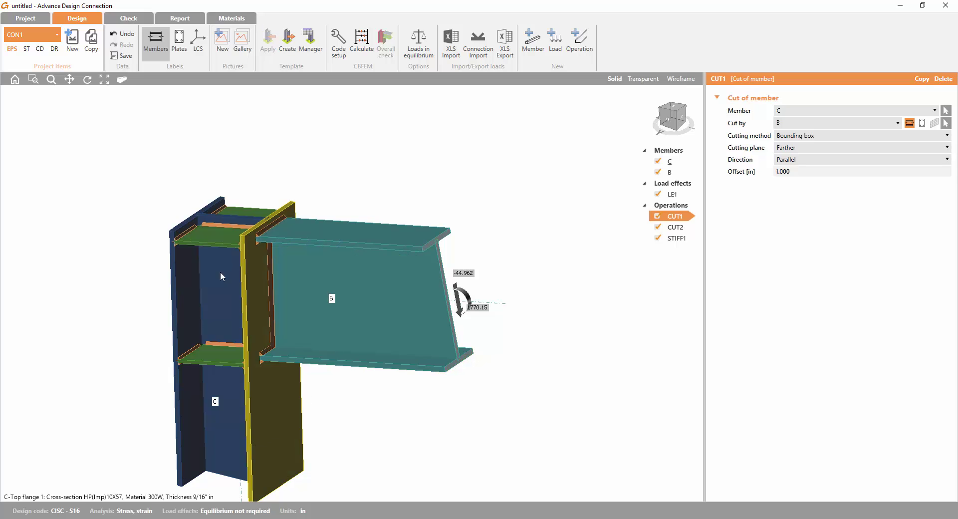
middle_click_drag(180, 165, 172, 115)
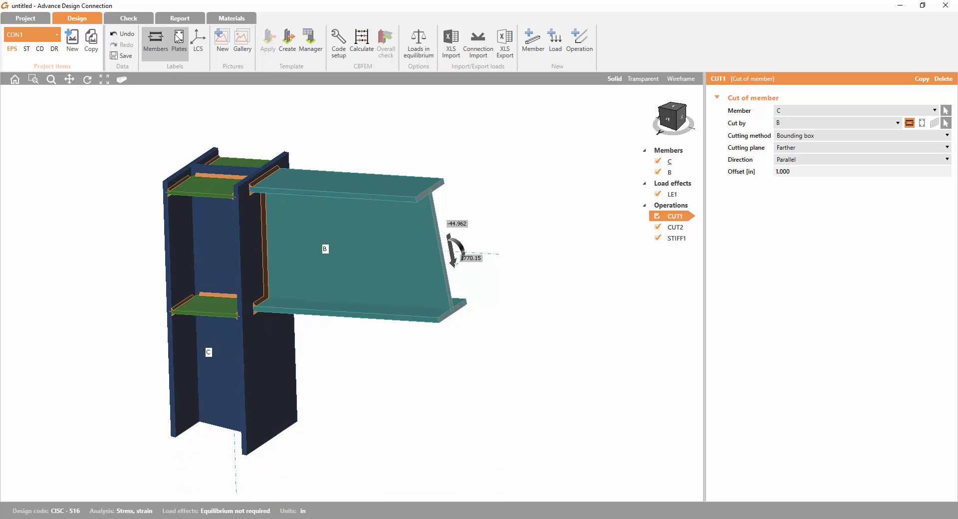
Show the plate labels on the connection and examine the named flanges, webs and stiffeners
left_click(179, 38)
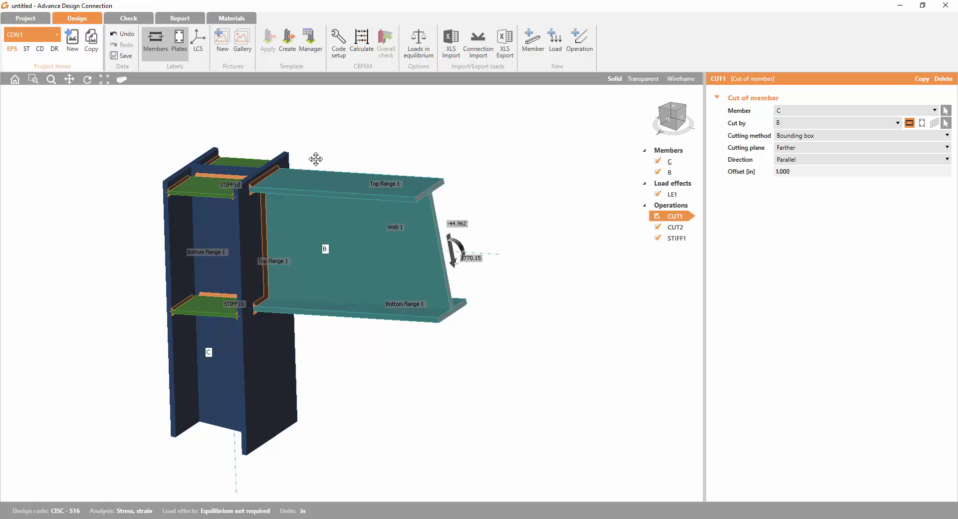
middle_click_drag(316, 159, 295, 156)
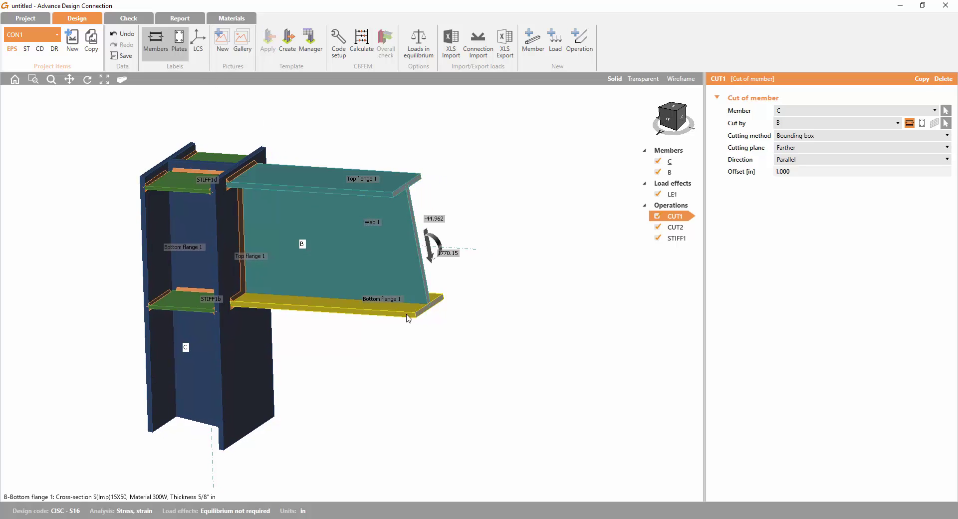
middle_click_drag(391, 312, 437, 306)
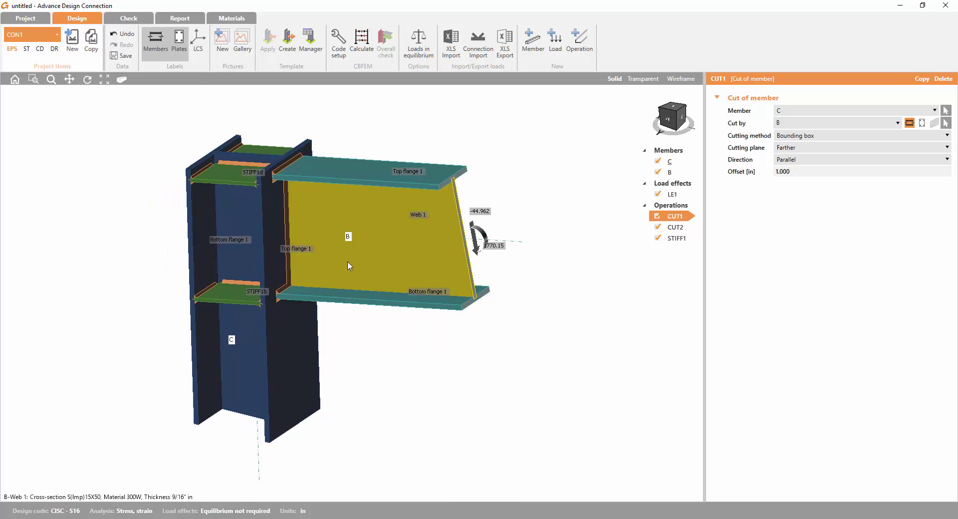
scroll(395, 188, "up", 5)
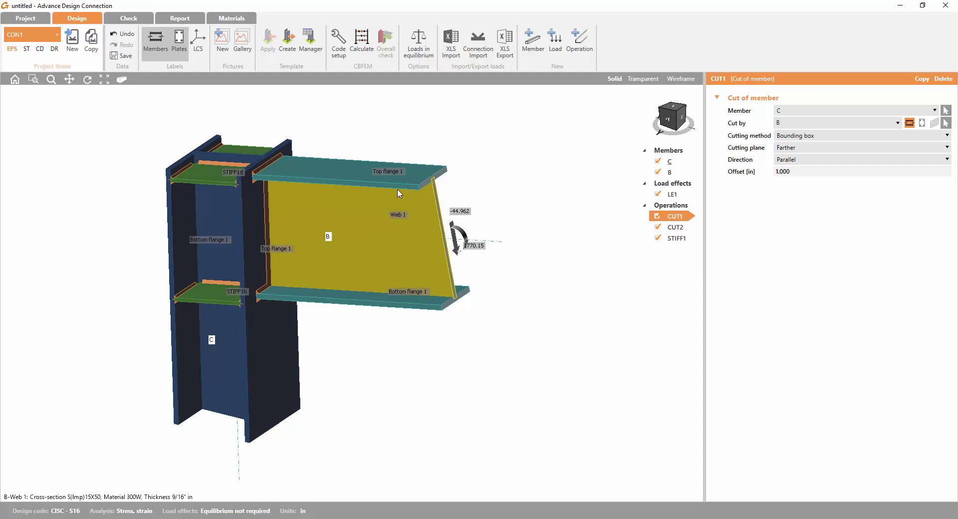
scroll(440, 245, "down", 3)
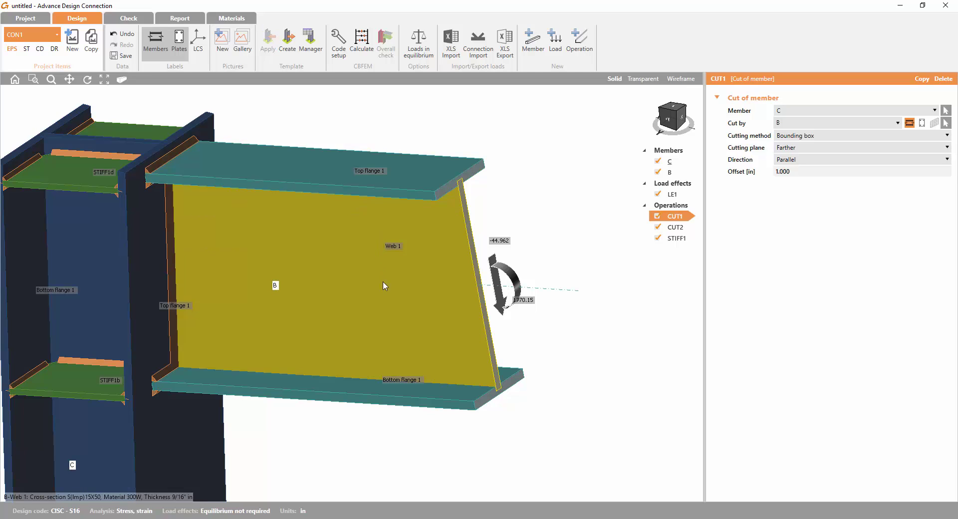
scroll(415, 233, "down", 3)
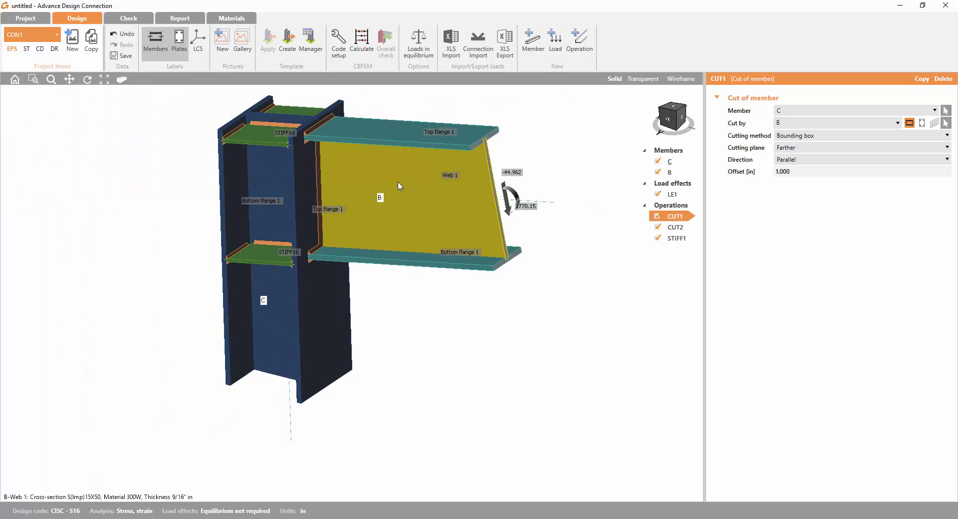
middle_click_drag(400, 185, 396, 224)
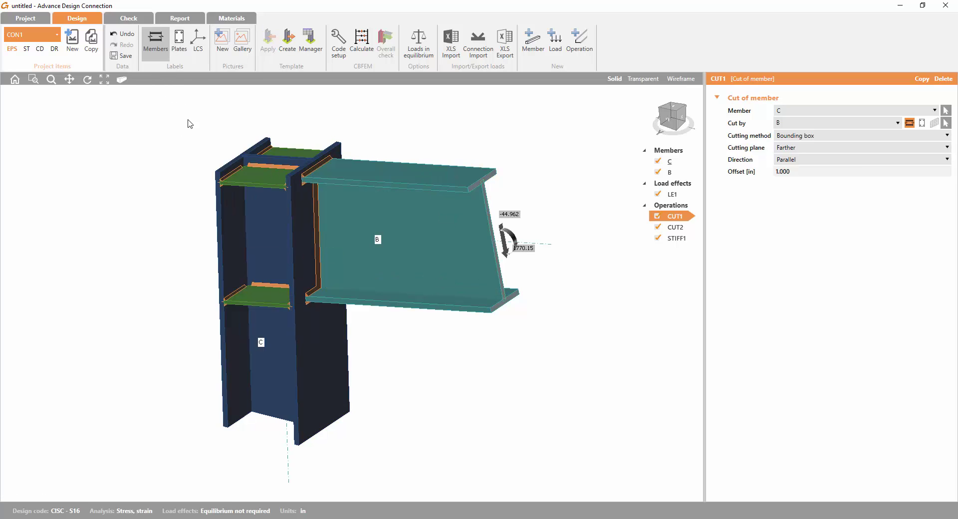
Examine the members' local coordinate systems on the model, then hide the axes again
scroll(464, 405, "down", 3)
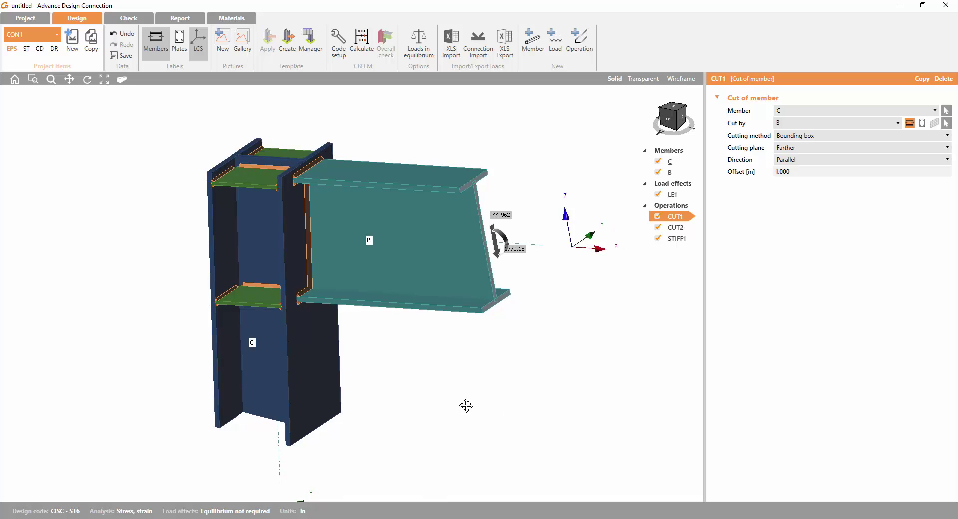
middle_click_drag(422, 423, 415, 390)
middle_click_drag(416, 438, 409, 365)
middle_click_drag(444, 306, 469, 320, "ctrl")
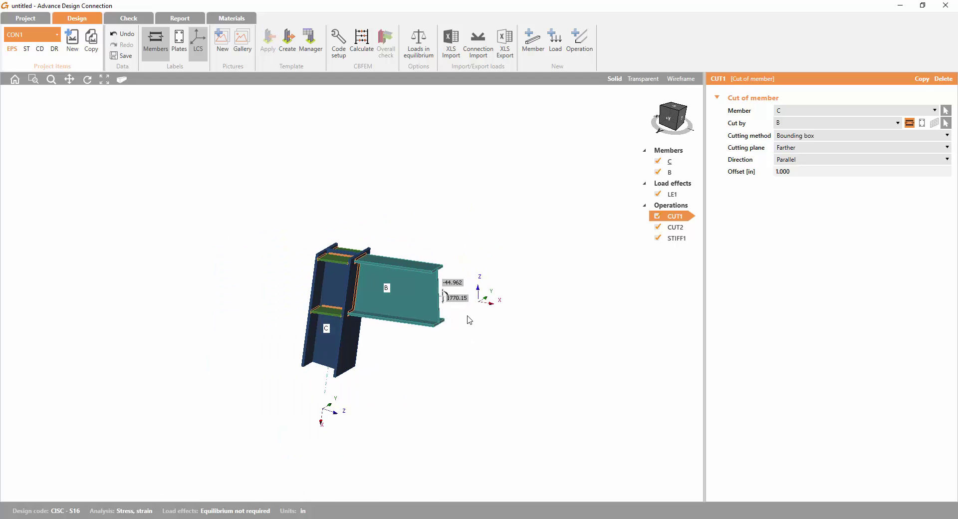
middle_click_drag(450, 376, 443, 356)
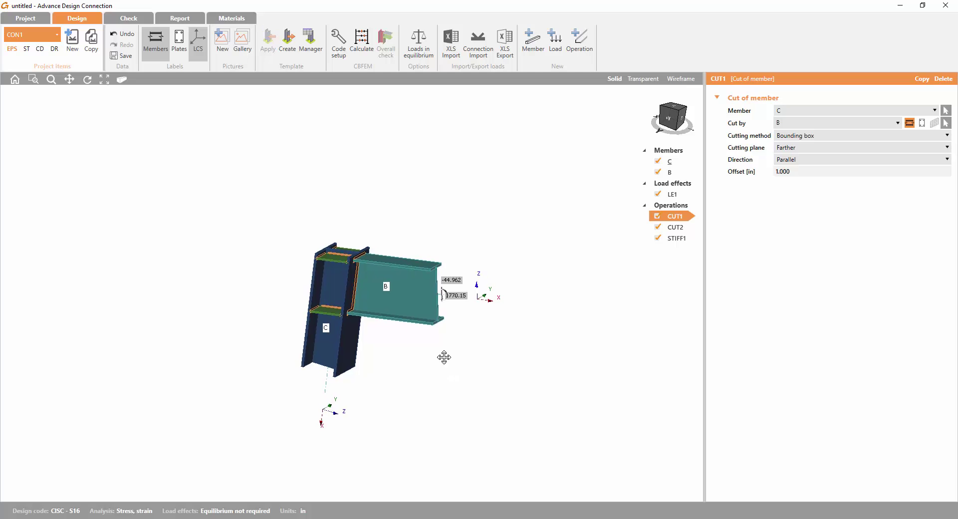
left_click(204, 59)
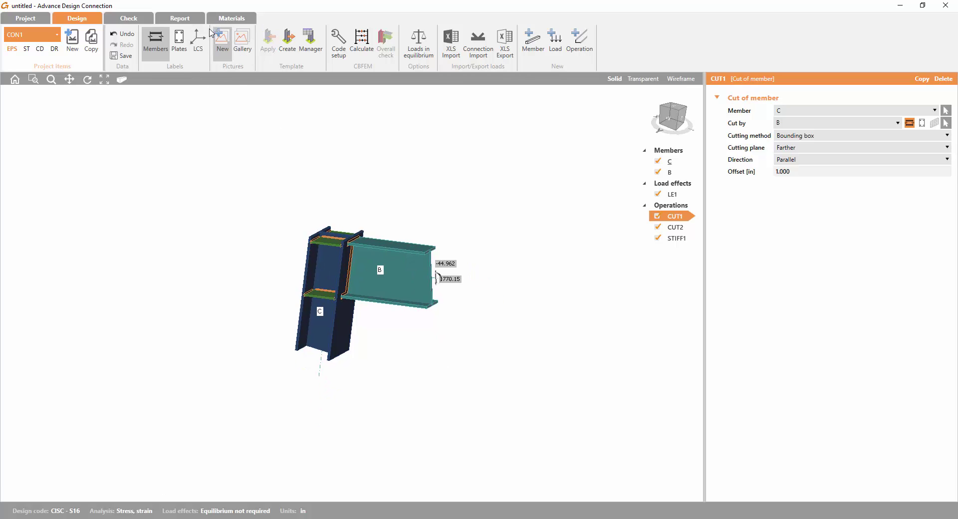
scroll(326, 209, "up", 3)
scroll(325, 210, "up", 2)
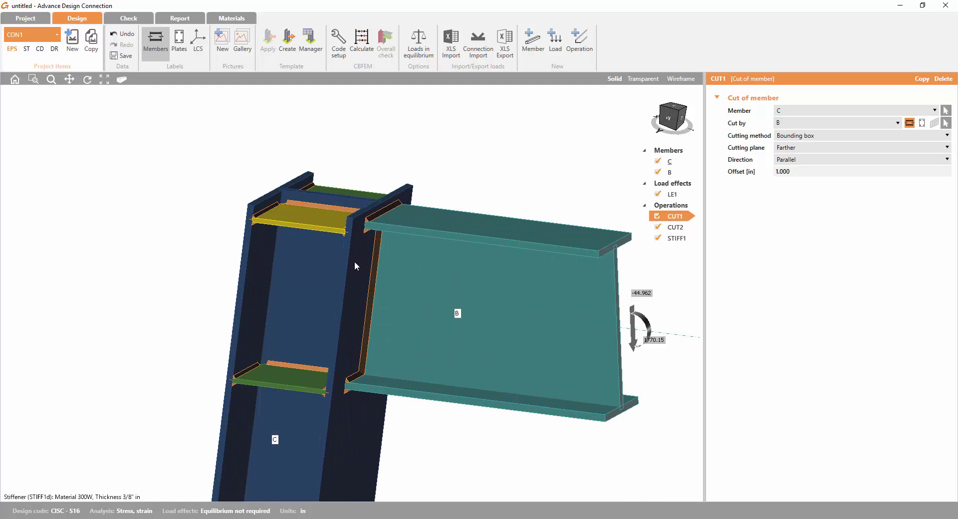
scroll(320, 288, "down", 5)
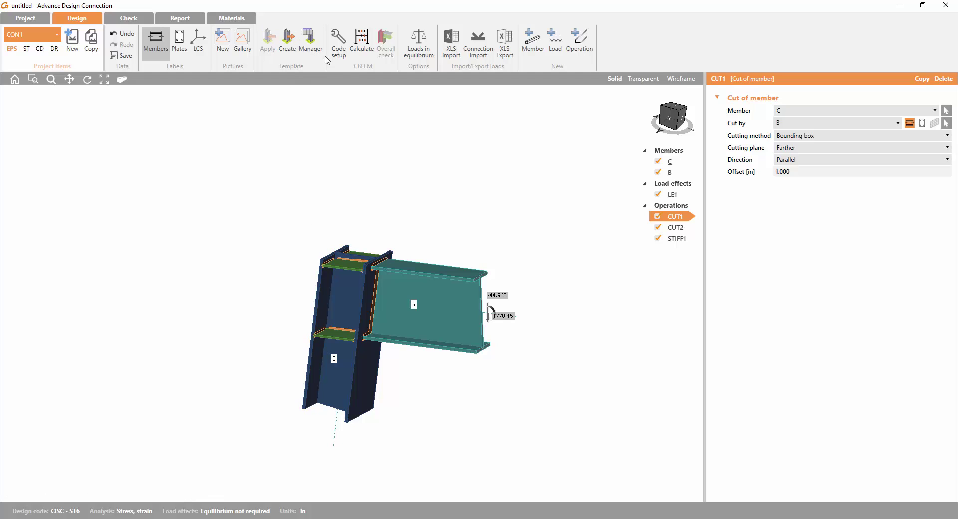
middle_click_drag(326, 215, 326, 198)
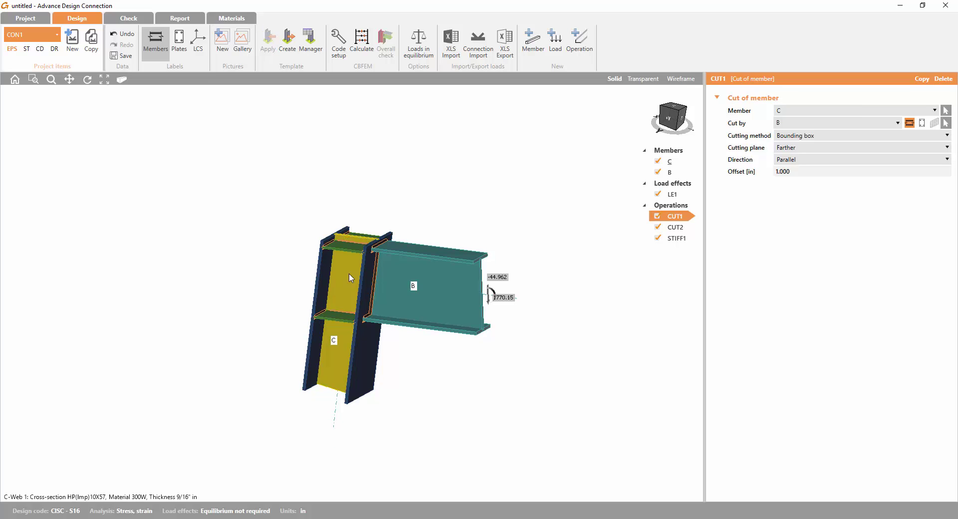
mouse_move(351, 280)
middle_mouse_down("shift")
mouse_move(280, 284)
mouse_move(338, 310)
mouse_move(391, 306)
mouse_move(368, 282)
middle_mouse_up("shift")
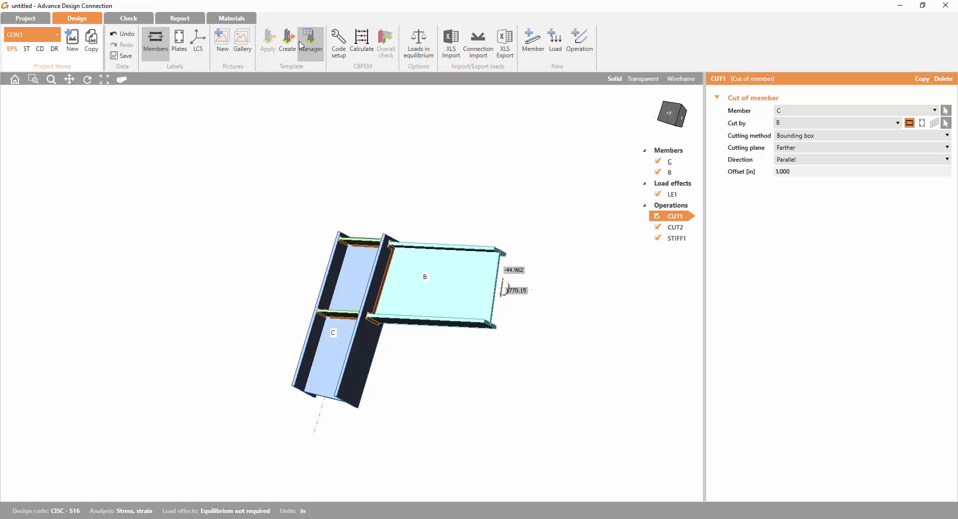
middle_click_drag(302, 149, 313, 145)
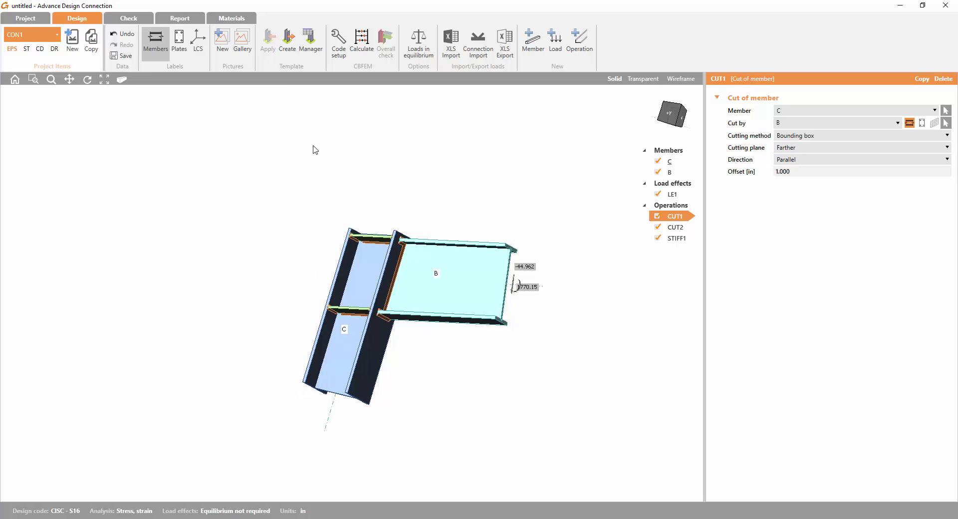
Review the code and calculation settings, from analysis and checks to model and mesh, and cancel without changes
left_click(334, 41)
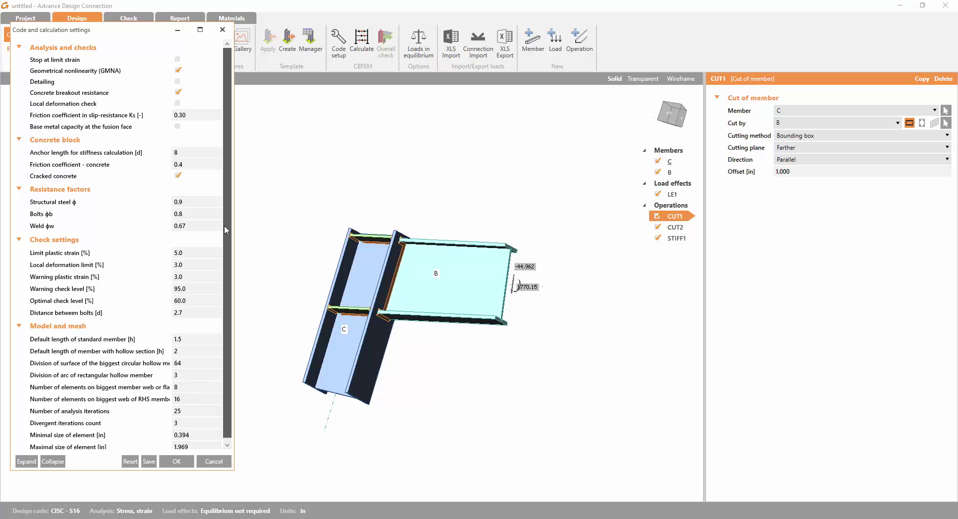
left_click_drag(225, 230, 224, 250)
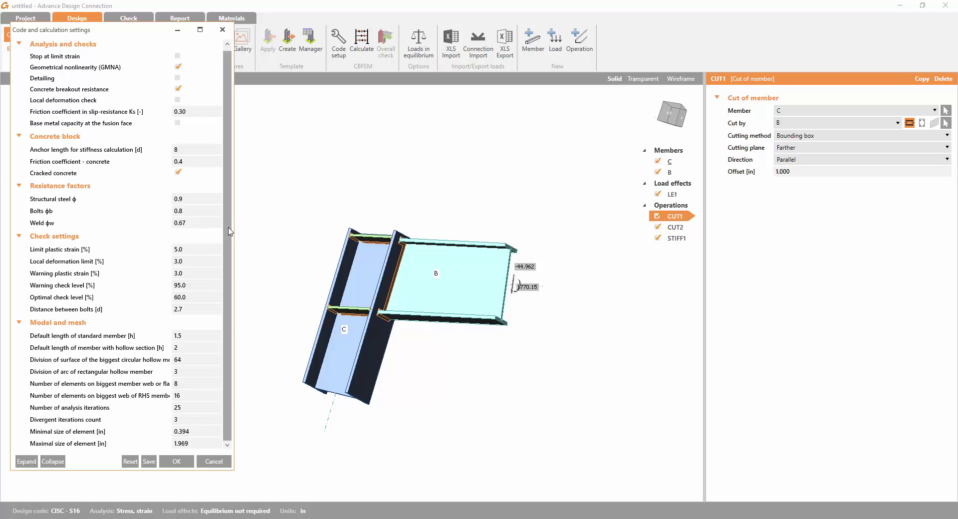
left_click_drag(230, 229, 230, 202)
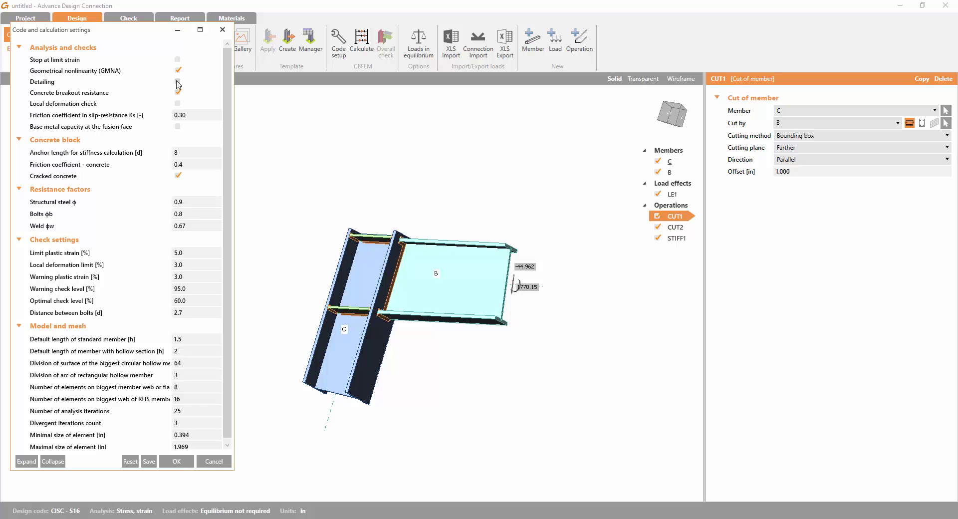
scroll(199, 359, "down", 1)
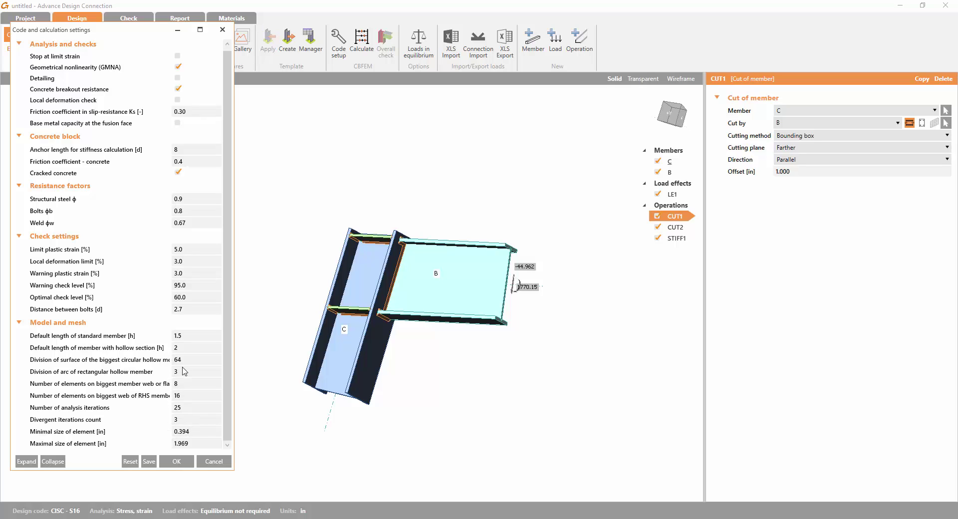
left_click(212, 461)
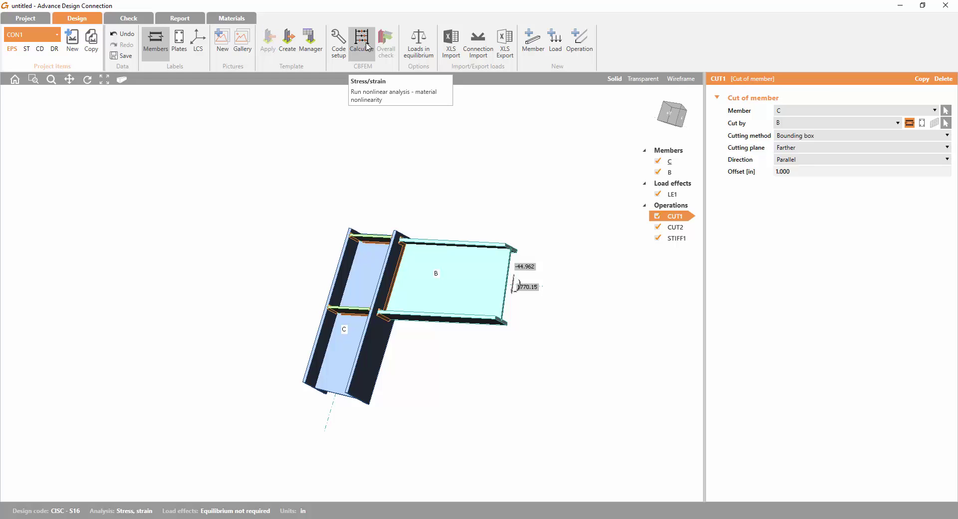
middle_click_drag(363, 214, 343, 192)
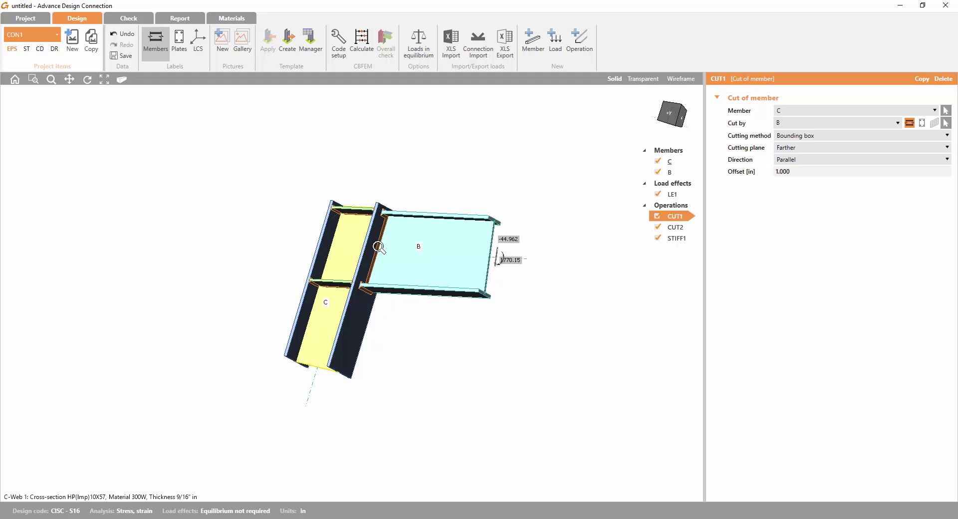
scroll(378, 247, "up", 3)
right_click_drag(286, 282, 309, 293)
right_click_drag(364, 170, 361, 217)
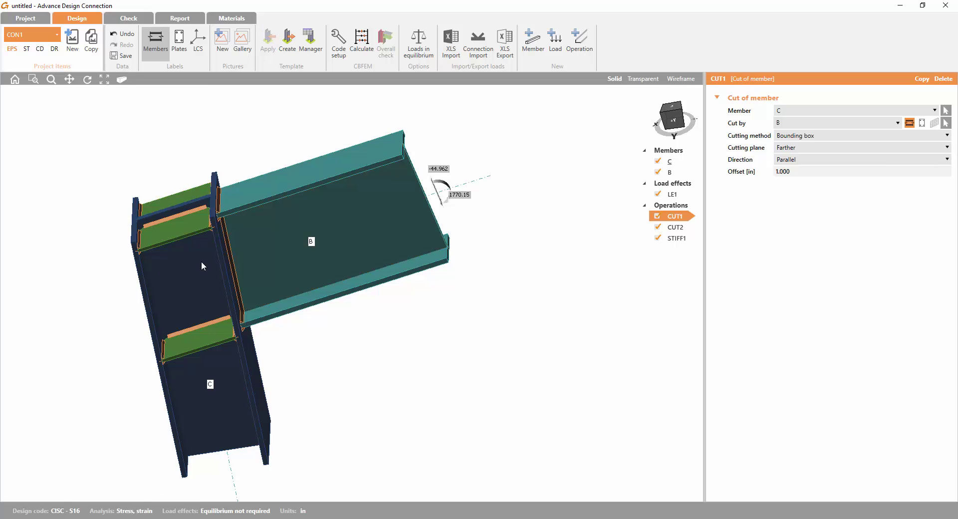
middle_click_drag(462, 173, 489, 242)
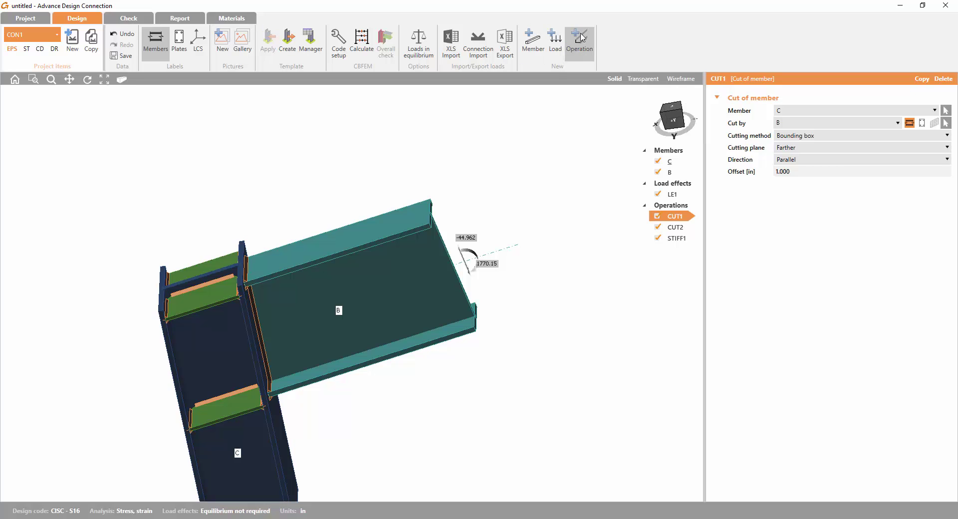
scroll(516, 259, "down", 5)
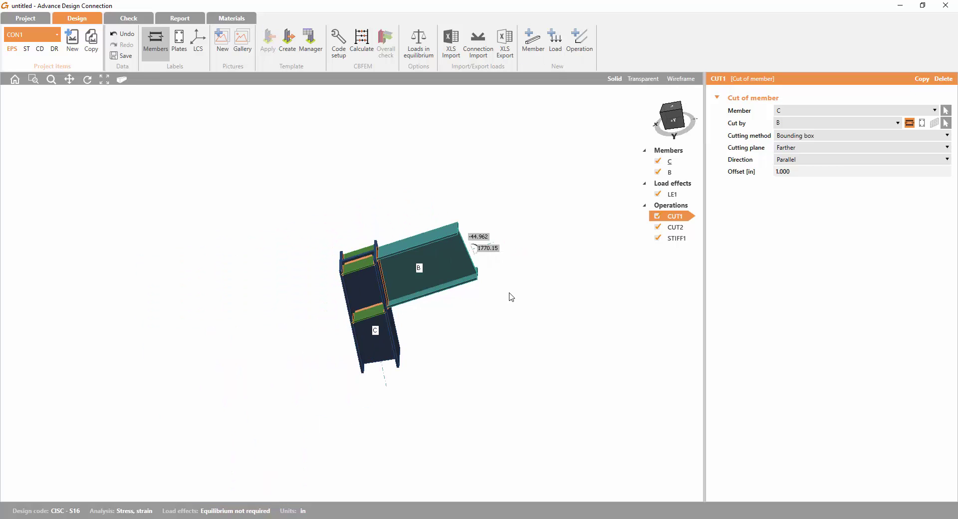
right_click_drag(512, 297, 451, 313)
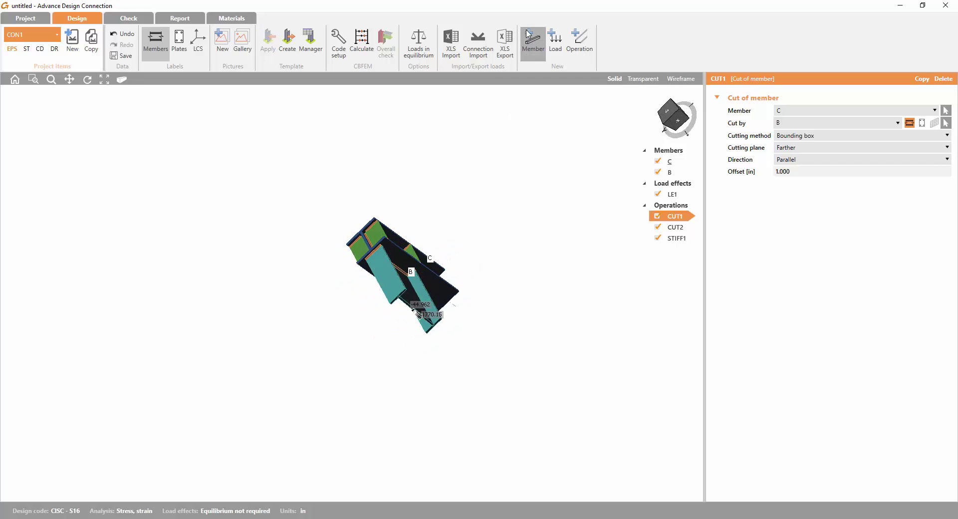
Add a new member with the HP(Imp)10X57 cross-section and inspect its position along the column
left_click(529, 34)
right_click_drag(499, 246, 505, 288)
middle_click_drag(506, 288, 353, 292)
scroll(352, 292, "down", 4)
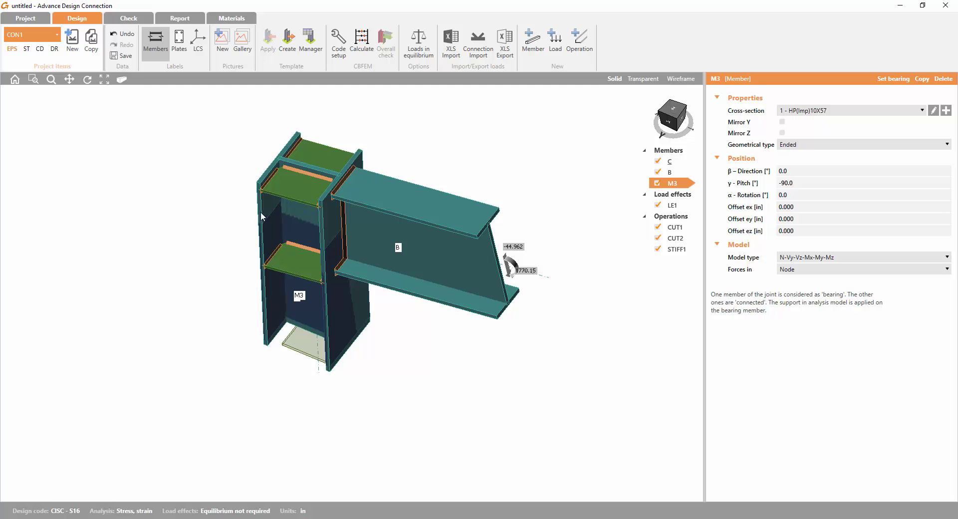
scroll(265, 219, "up", 4)
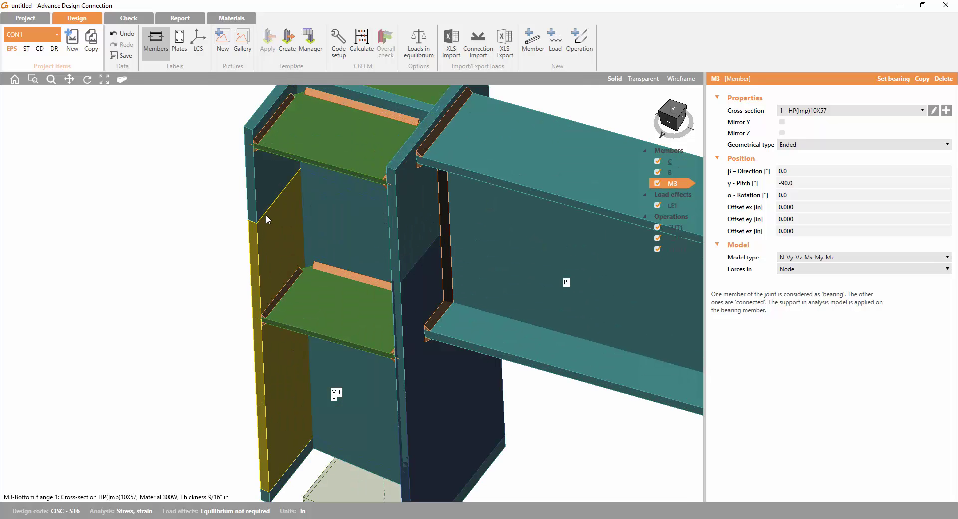
scroll(266, 217, "down", 5)
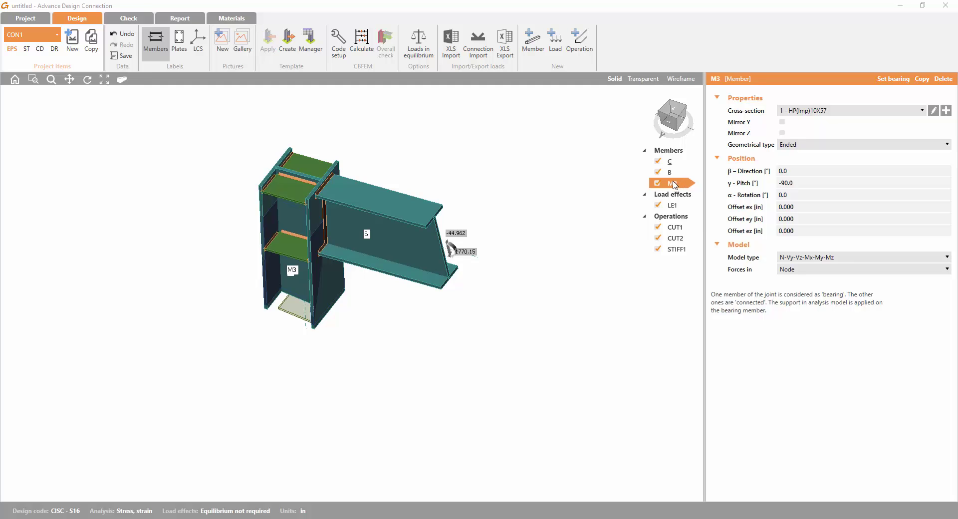
Delete the newly added member from the connection
right_click(674, 185)
left_click(693, 200)
Check the commands offered by the Members, Load effects and Operations groups in the model tree
right_click_drag(366, 354, 588, 235)
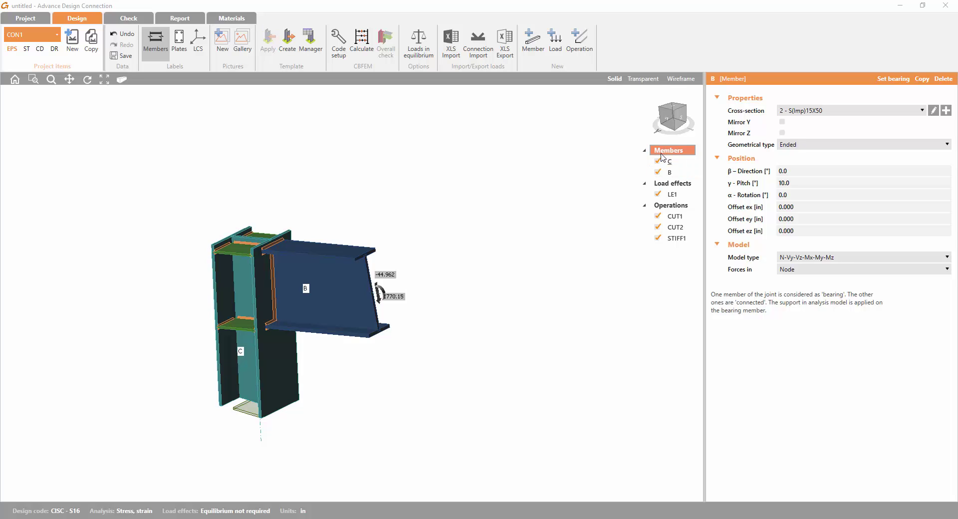
middle_click_drag(378, 260, 459, 212)
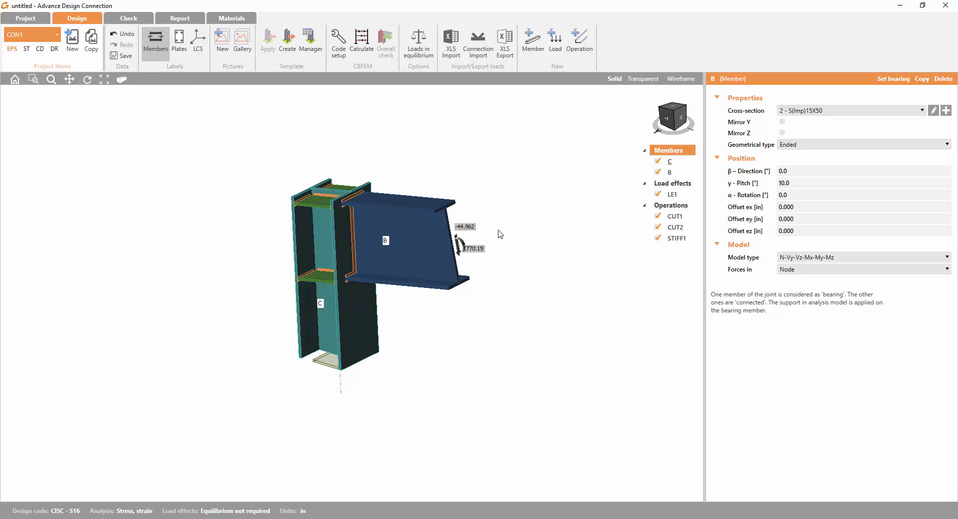
right_click(679, 184)
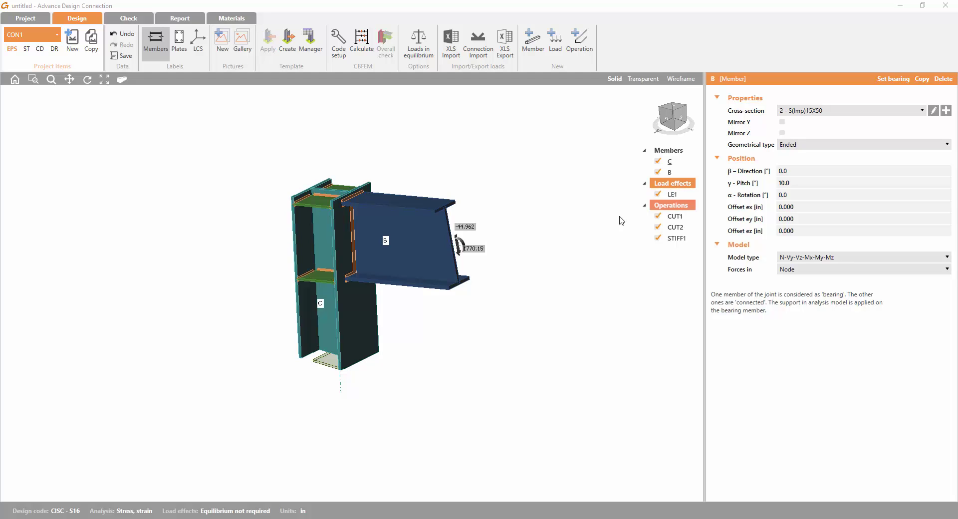
Check the internal forces of load effect LE1 at the beam end and inspect the connection in 3D
left_click(673, 194)
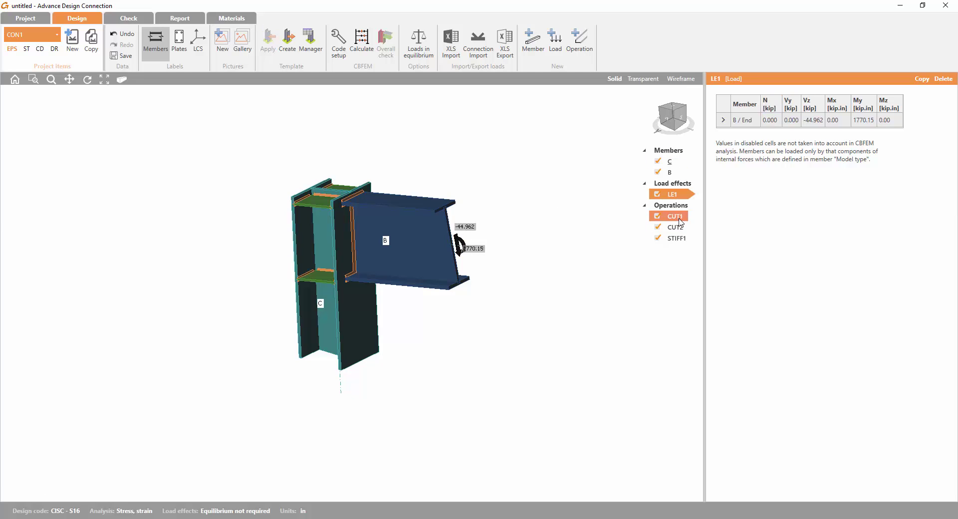
left_click(671, 205)
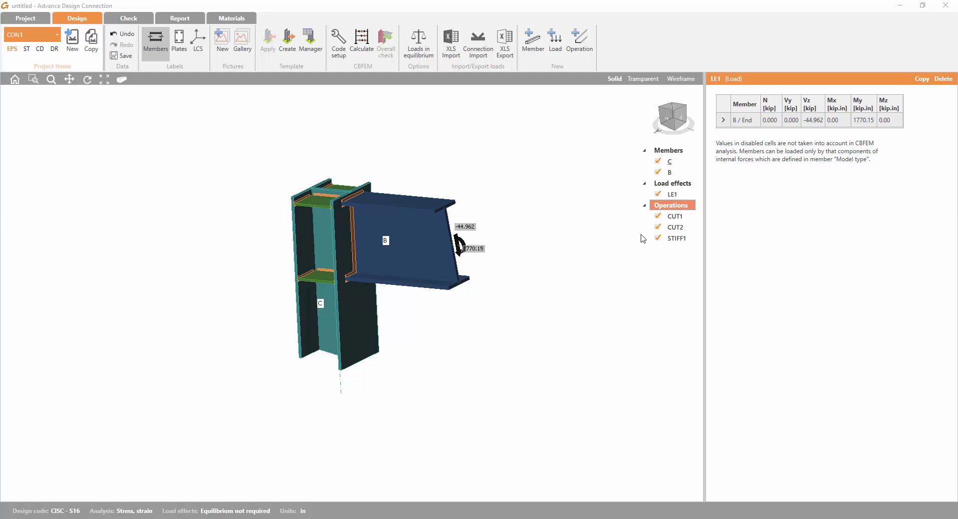
middle_click_drag(427, 289, 418, 251)
scroll(355, 287, "up", 5)
scroll(355, 287, "down", 4)
scroll(374, 308, "up", 2)
middle_click_drag(418, 251, 379, 275, "ctrl")
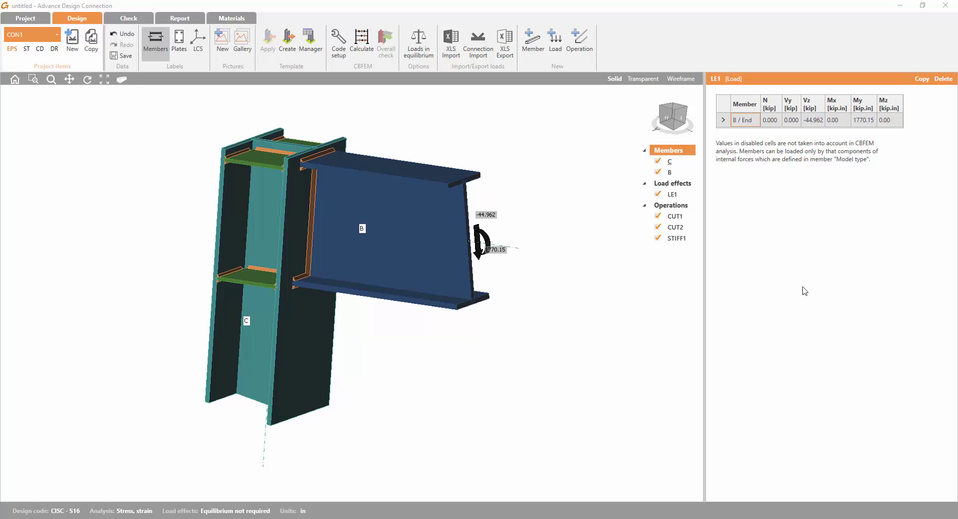
Review the cross-section, position and model type properties of bearing member C and examine the column from several angles
left_click(668, 161)
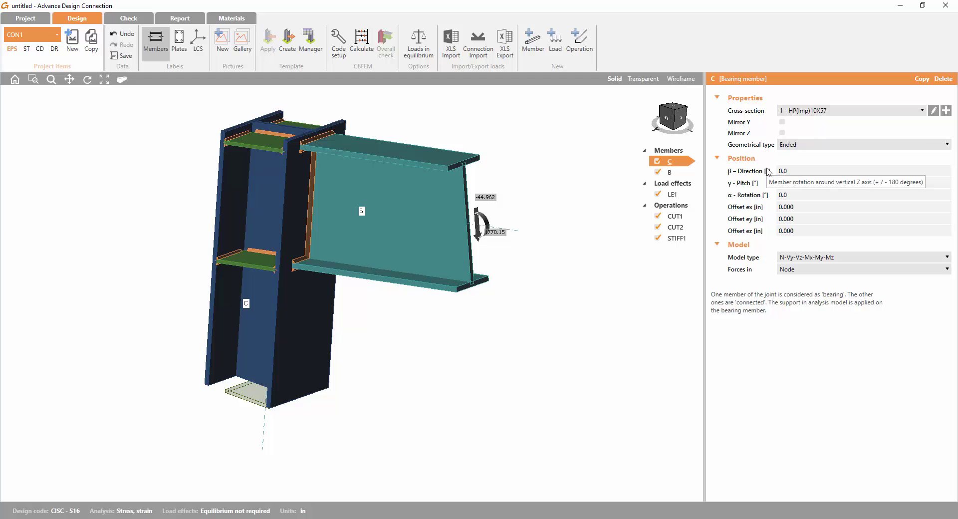
middle_click_drag(336, 325, 385, 327)
scroll(385, 327, "down", 2)
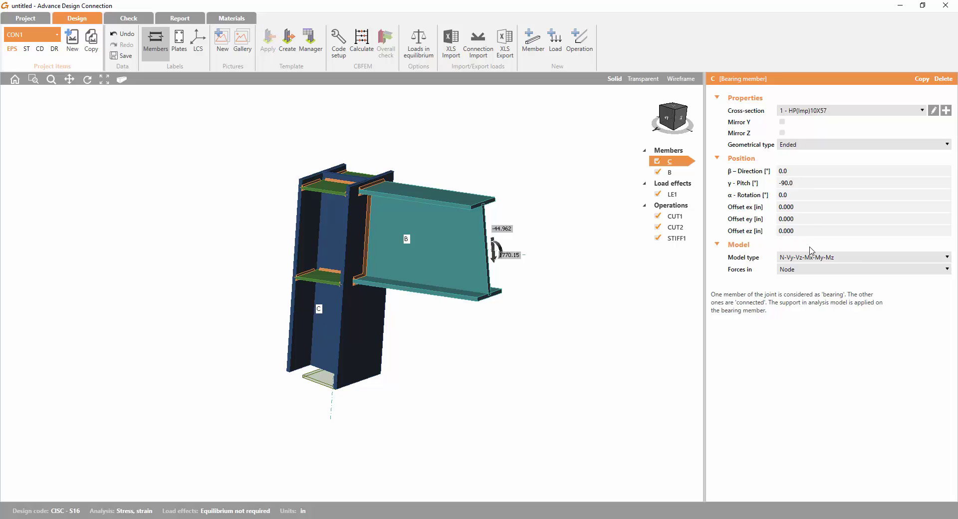
middle_click_drag(525, 325, 496, 325)
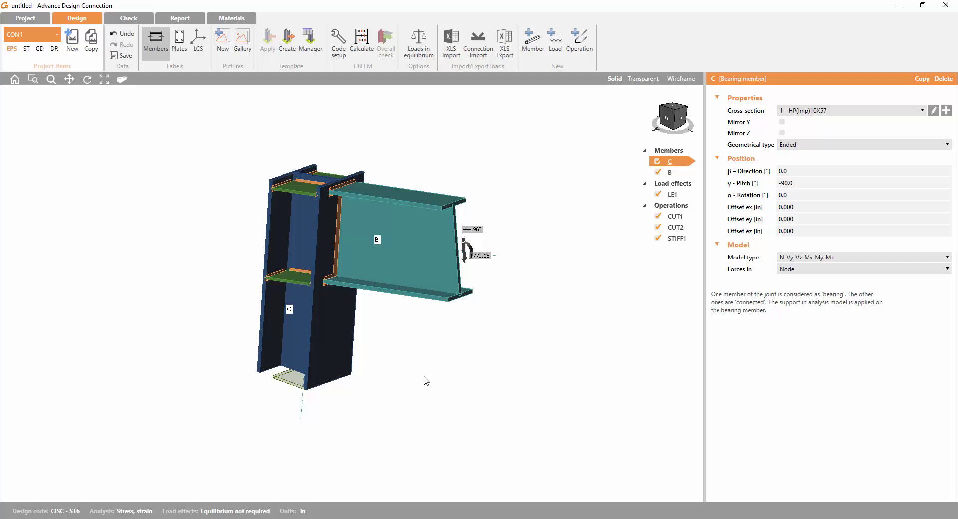
mouse_move(433, 374)
middle_mouse_down("shift")
mouse_move(494, 316)
mouse_move(438, 360)
middle_mouse_up("shift")
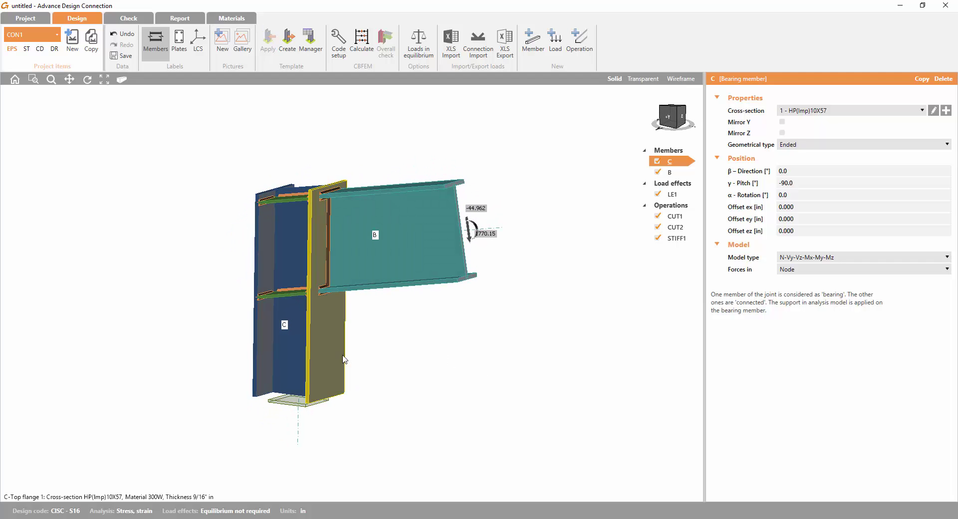
middle_click_drag(322, 332, 395, 331)
scroll(394, 331, "down", 3)
right_click_drag(394, 330, 452, 295)
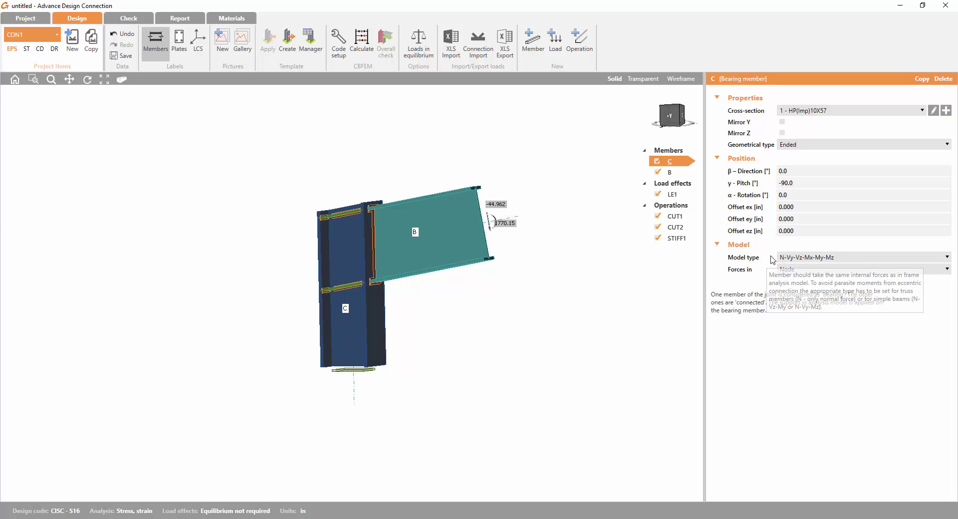
Review the properties of member B and examine its pitch in the +Y view and in 3D
left_click(671, 175)
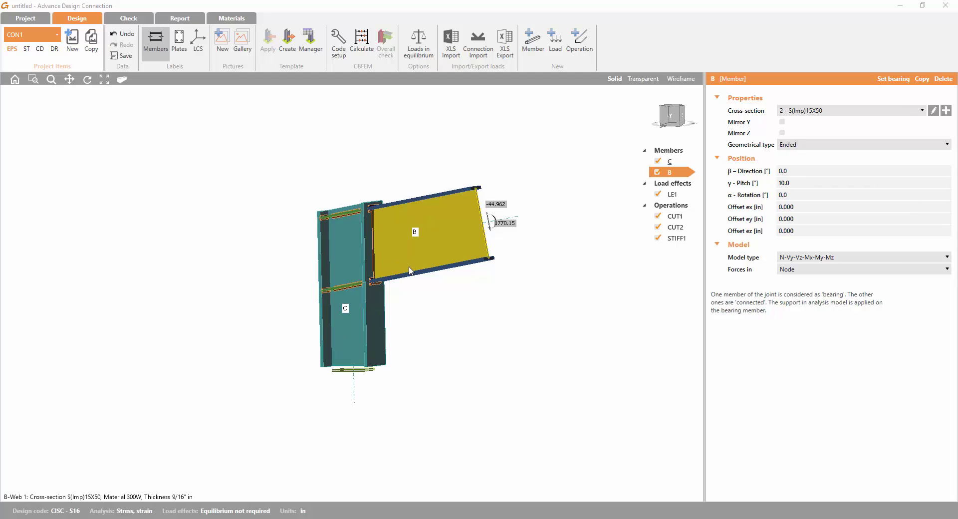
left_click(674, 120)
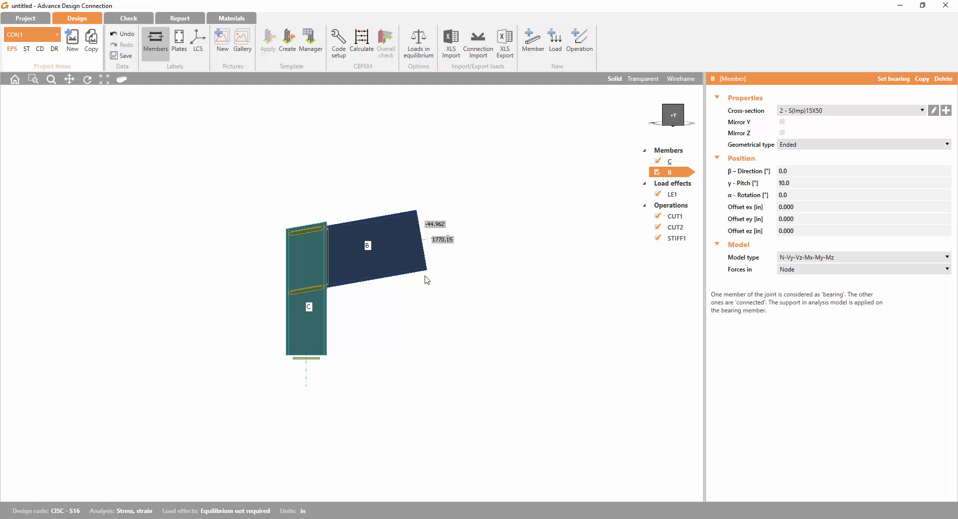
right_click_drag(422, 285, 460, 265)
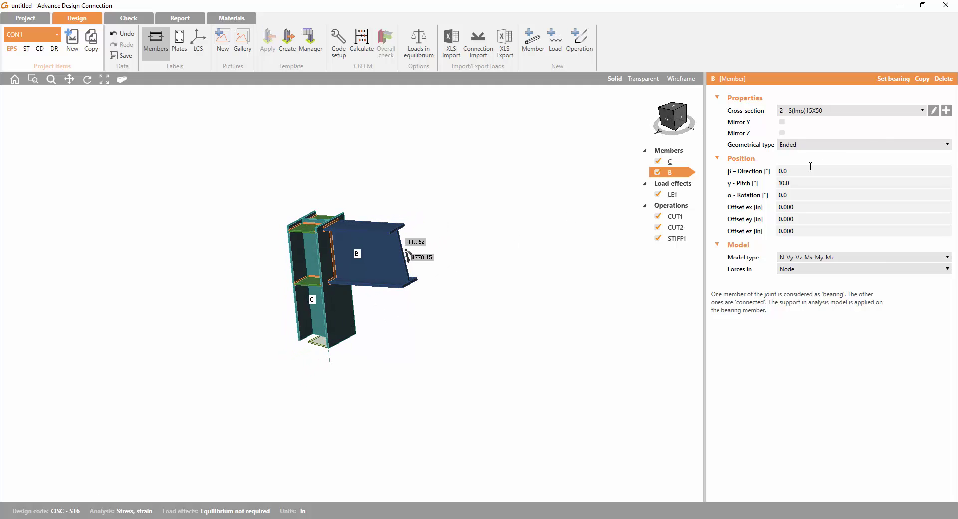
Open member B's cross-section for editing and browse the available rolled shape families, including IPE, HP(Imp) and RSJ
left_click(933, 111)
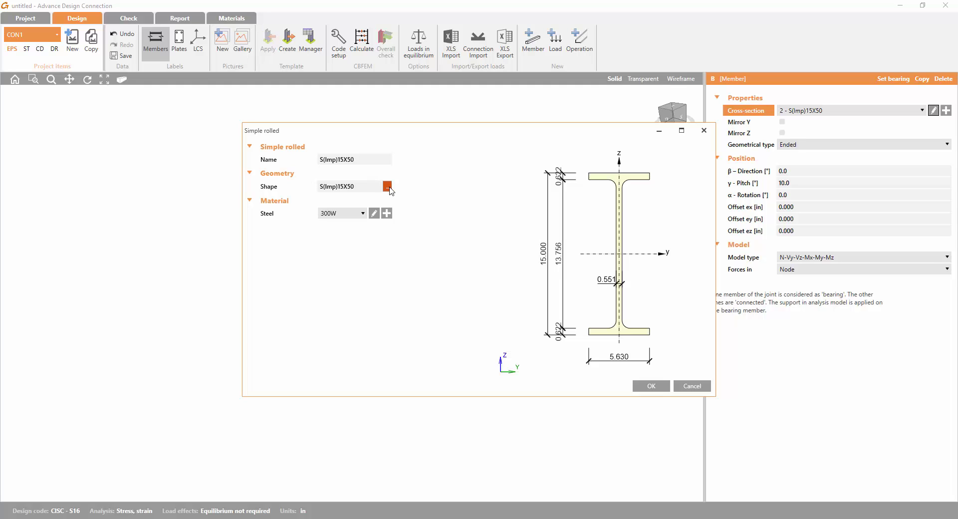
left_click(387, 186)
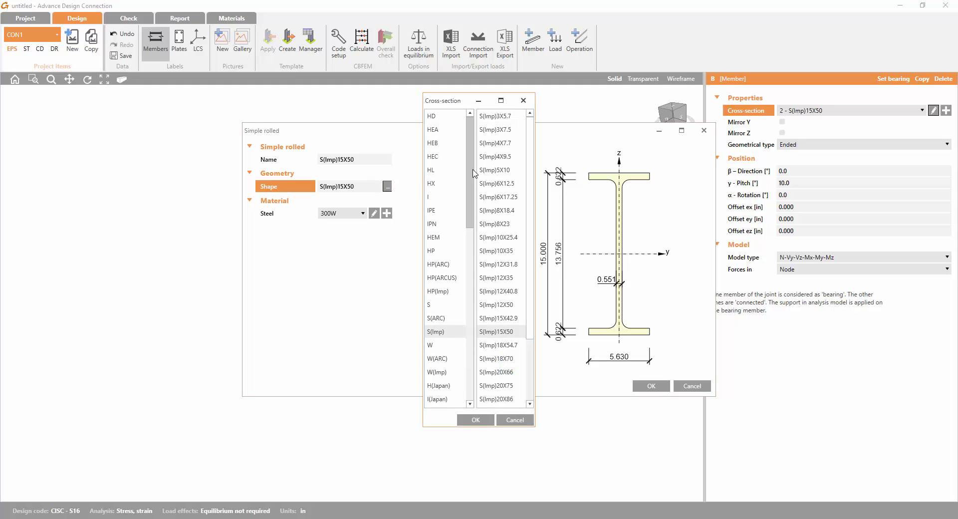
left_click_drag(475, 174, 499, 148)
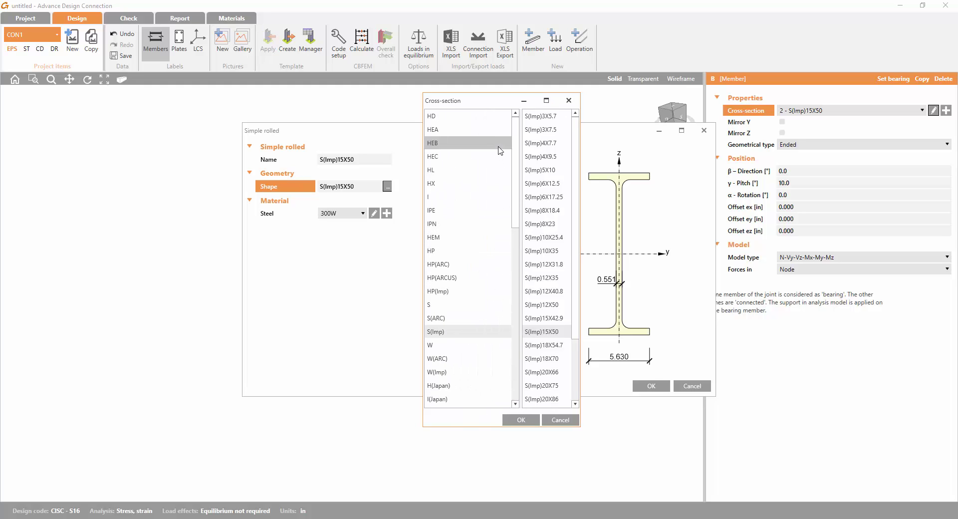
left_click(443, 212)
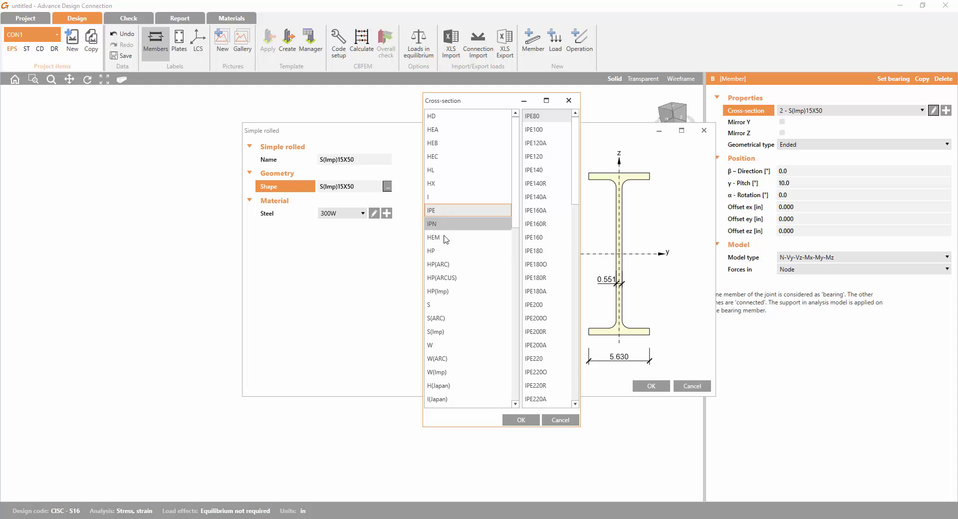
scroll(448, 259, "down", 1)
left_click(447, 256)
scroll(446, 256, "down", 4)
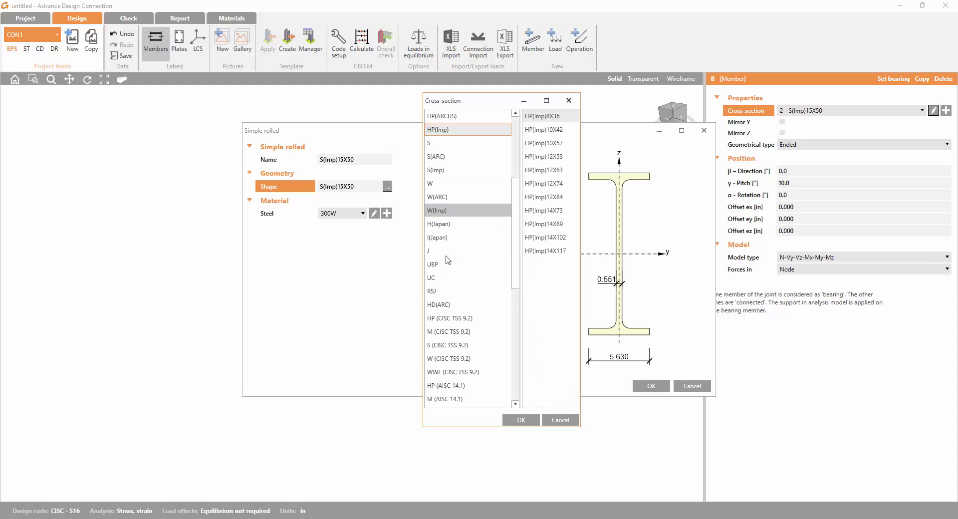
left_click(445, 255)
scroll(448, 254, "down", 1)
scroll(448, 256, "down", 5)
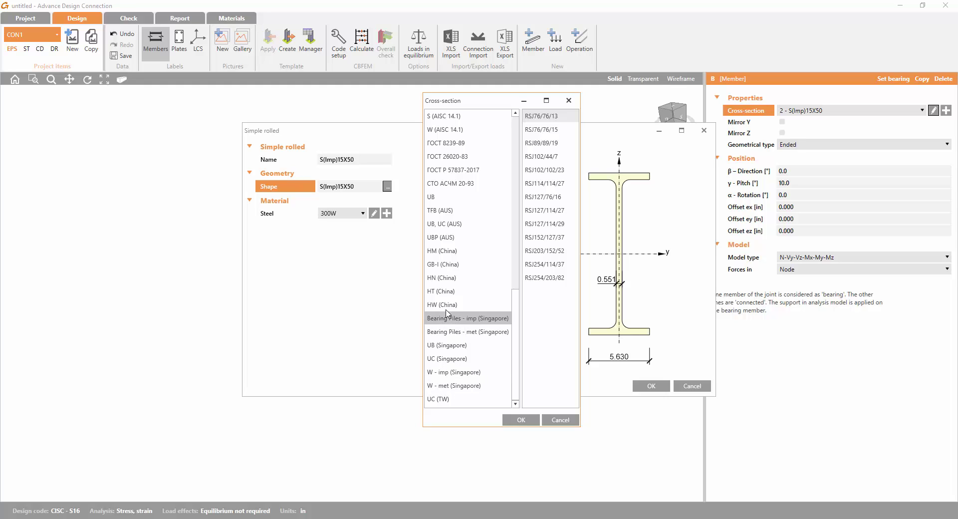
scroll(456, 221, "up", 2)
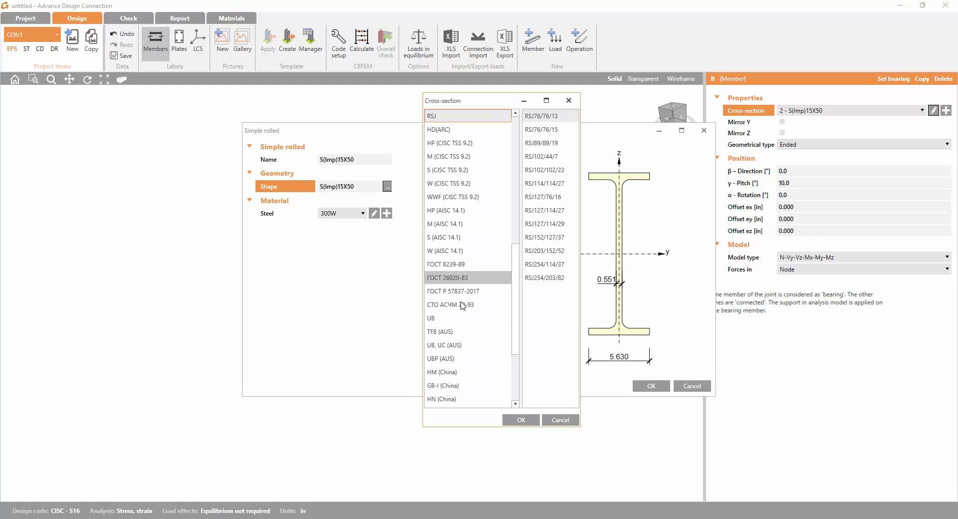
scroll(455, 255, "up", 9)
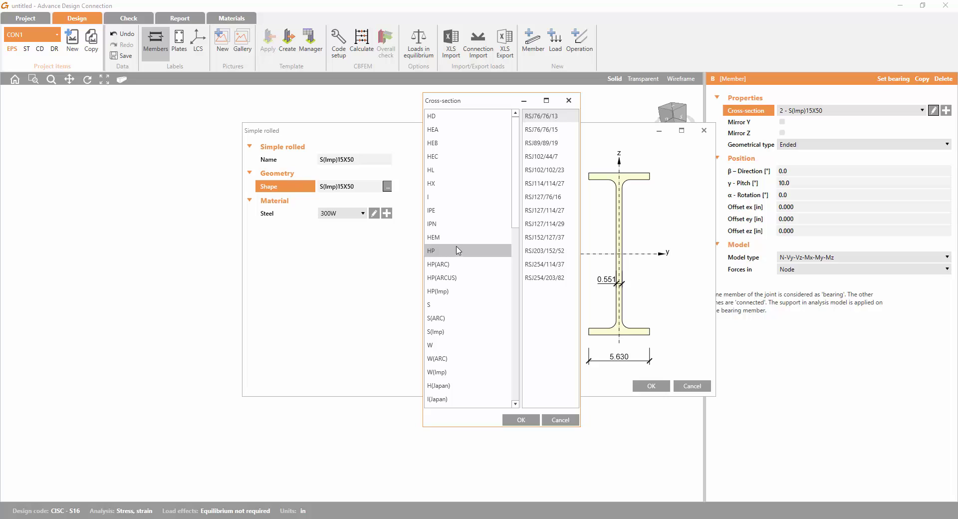
Look through the sizes of the W shape family and leave the shape selection without changing it
left_click(455, 345)
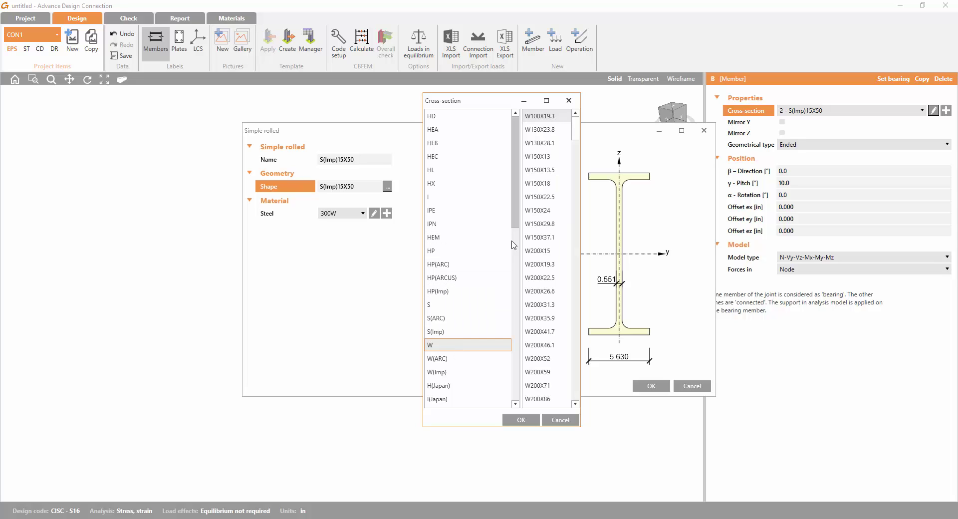
left_click_drag(575, 129, 579, 312)
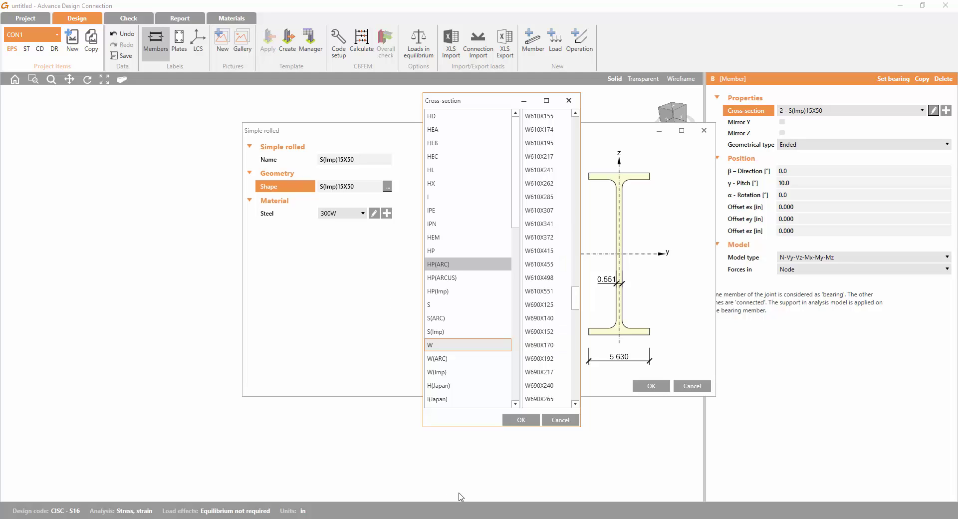
left_click(560, 420)
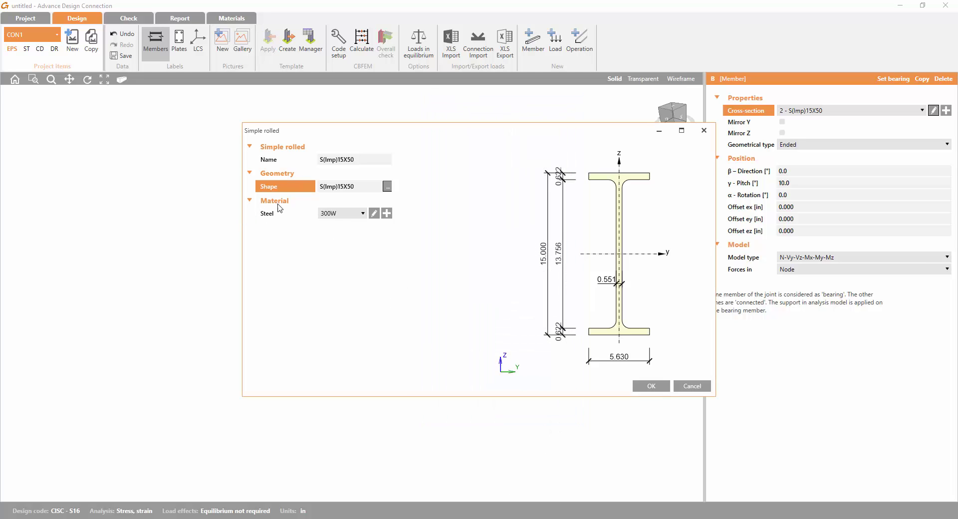
Review the available CSA steel grades and the 300W material properties, then cancel the cross-section edit
left_click(385, 214)
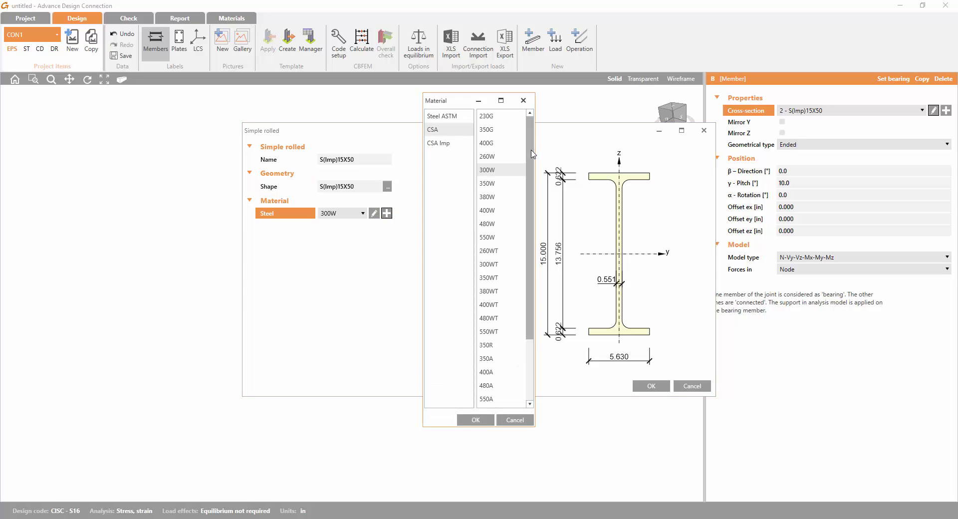
scroll(532, 239, "down", 2)
scroll(532, 248, "up", 2)
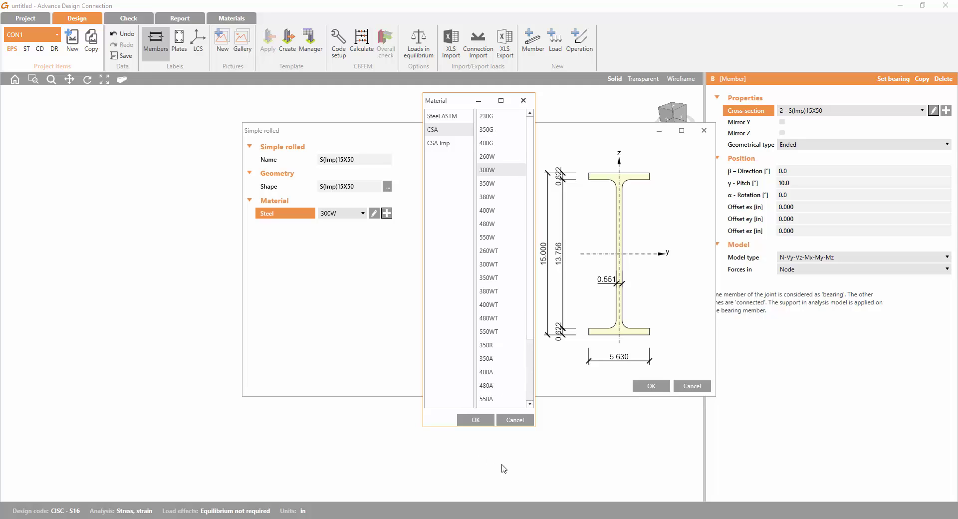
left_click(506, 421)
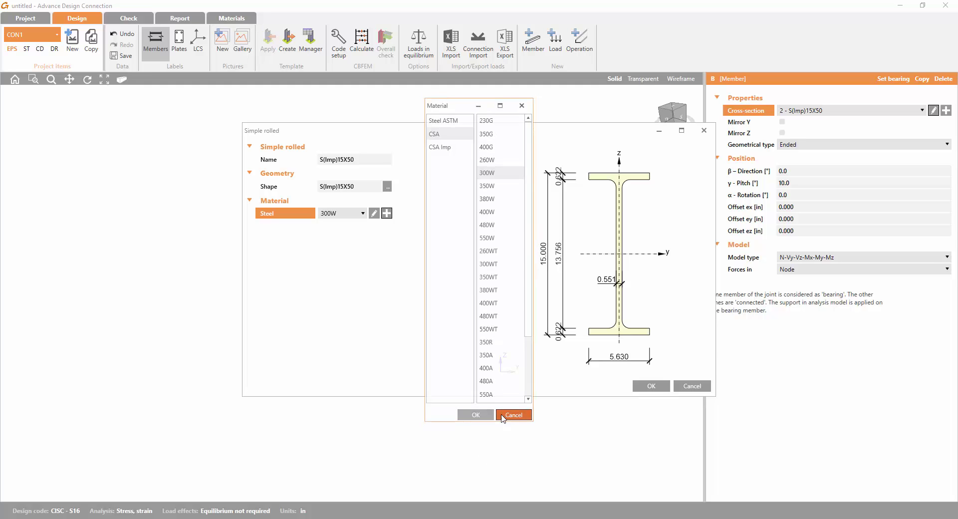
left_click(373, 214)
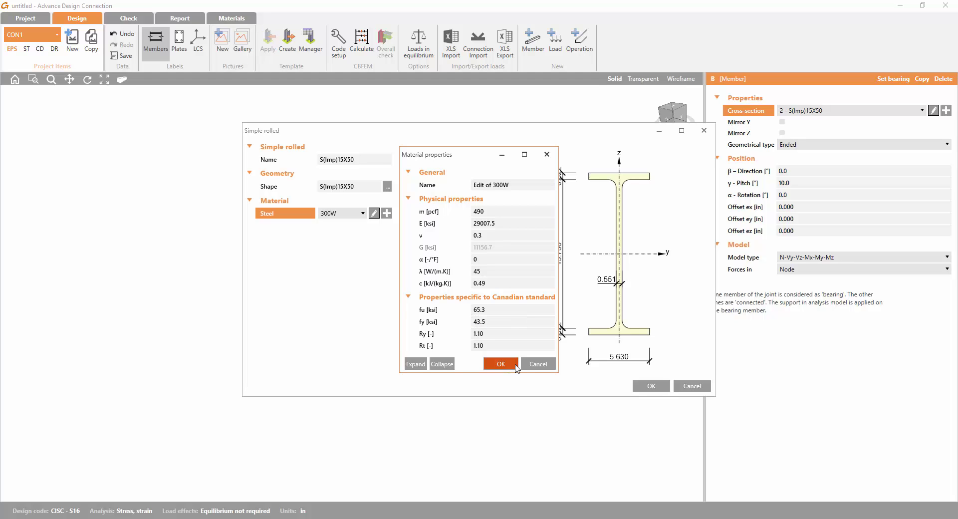
left_click(538, 364)
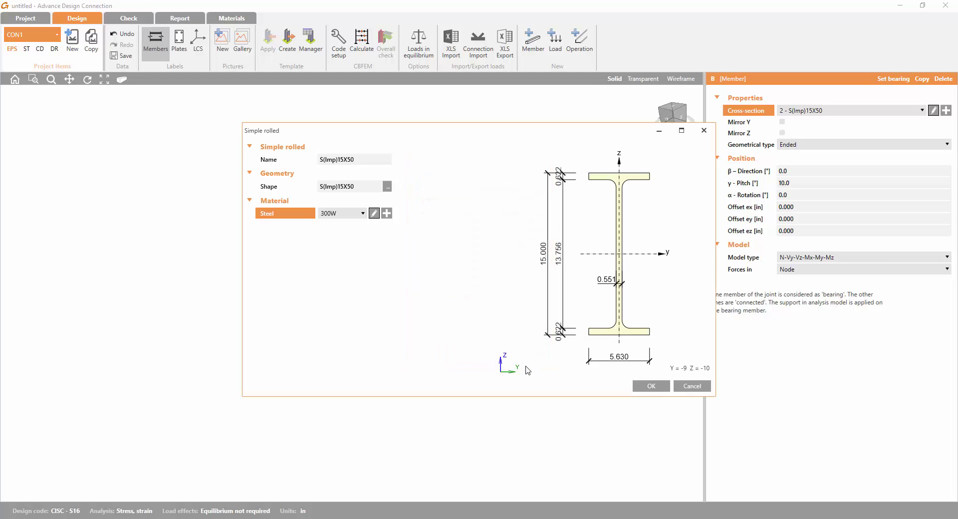
left_click(690, 386)
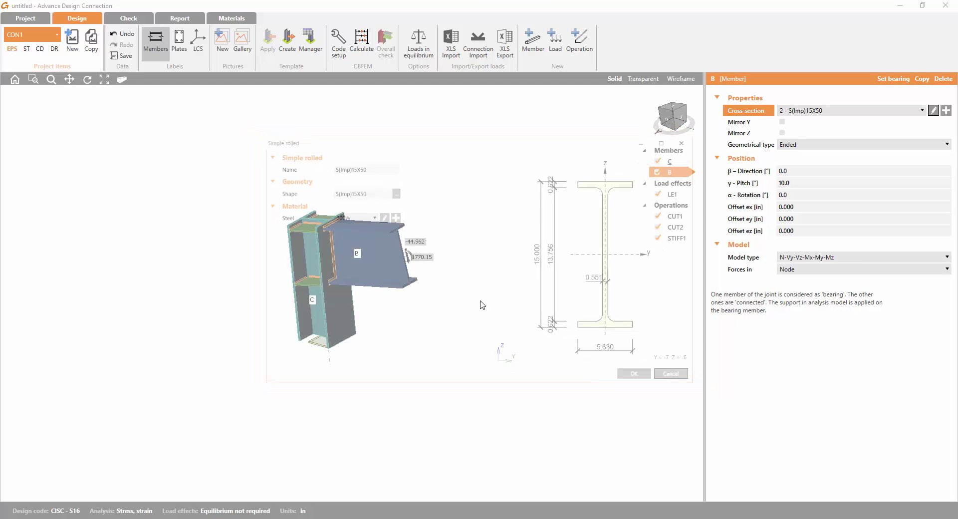
Examine the rolled, welded or composed, and cold-formed section types available for a new cross-section of member B
left_click(946, 111)
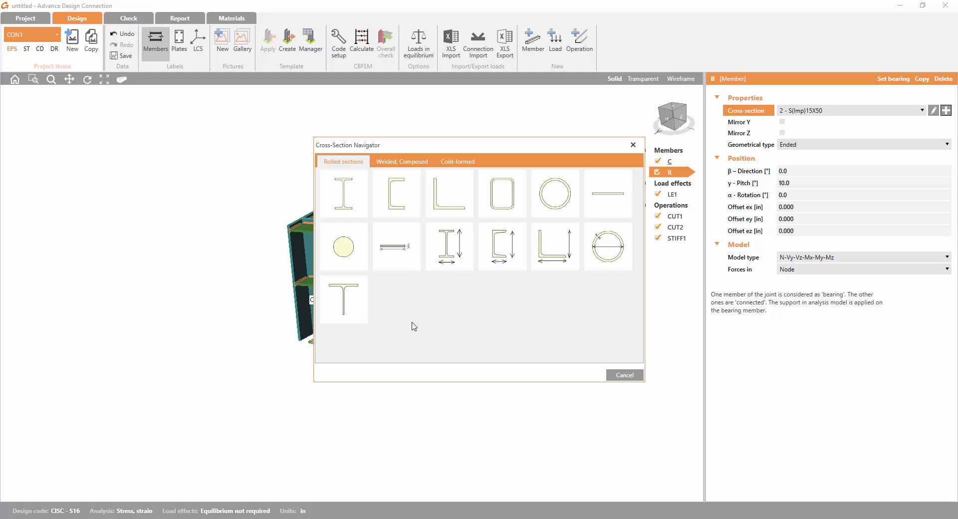
left_click(397, 162)
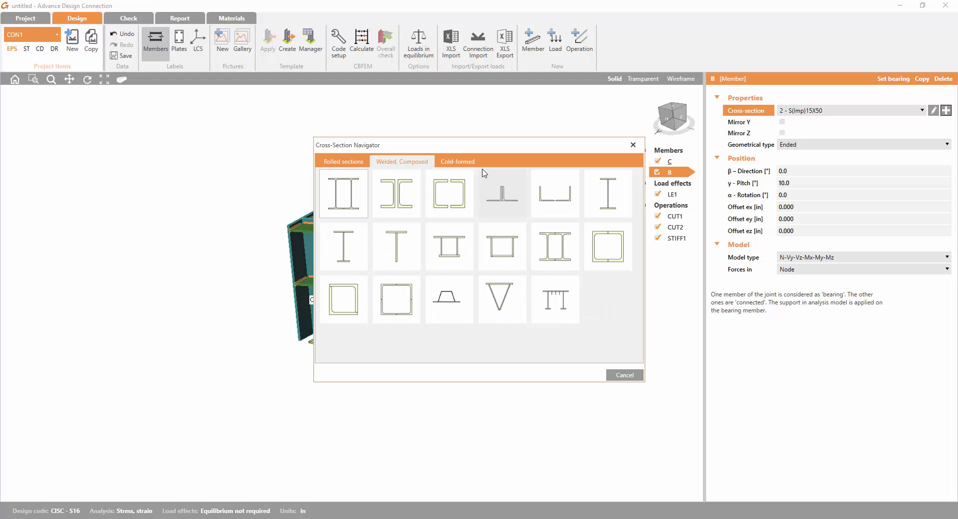
left_click(468, 162)
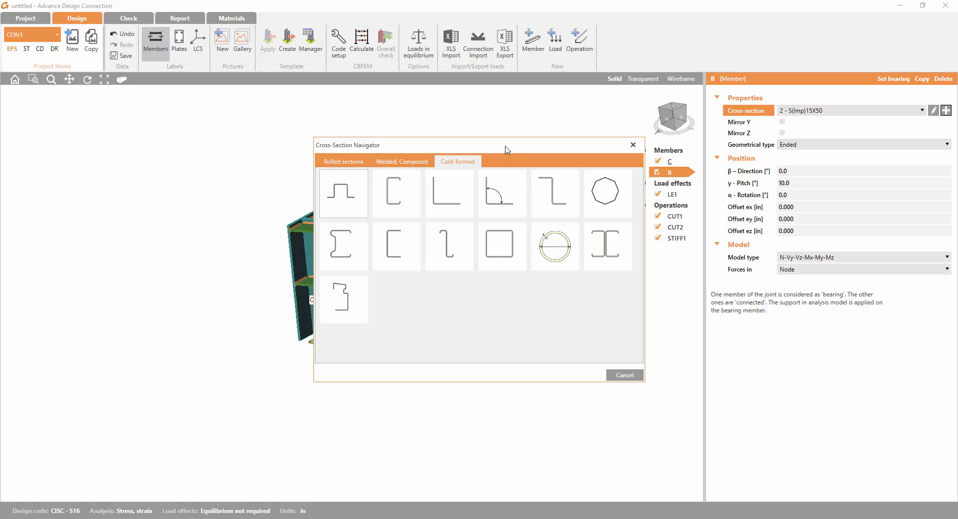
left_click(399, 163)
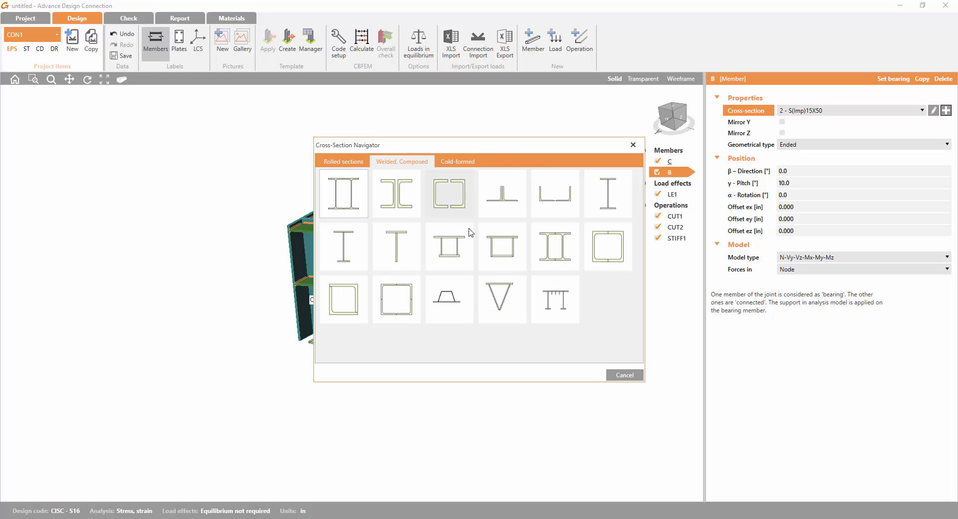
Start a general cross-section for member B and add a rolled HD210/56 I-section as its first component
left_click(553, 300)
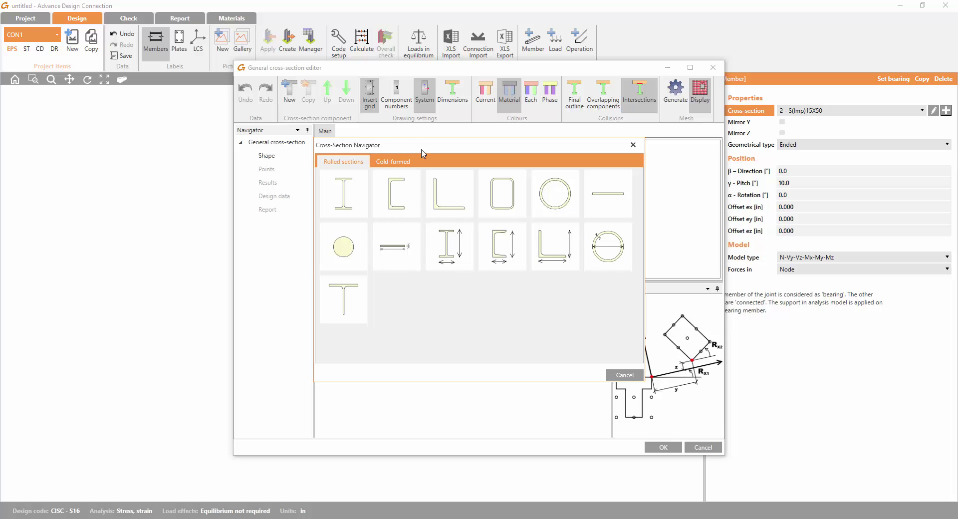
left_click_drag(419, 147, 419, 167)
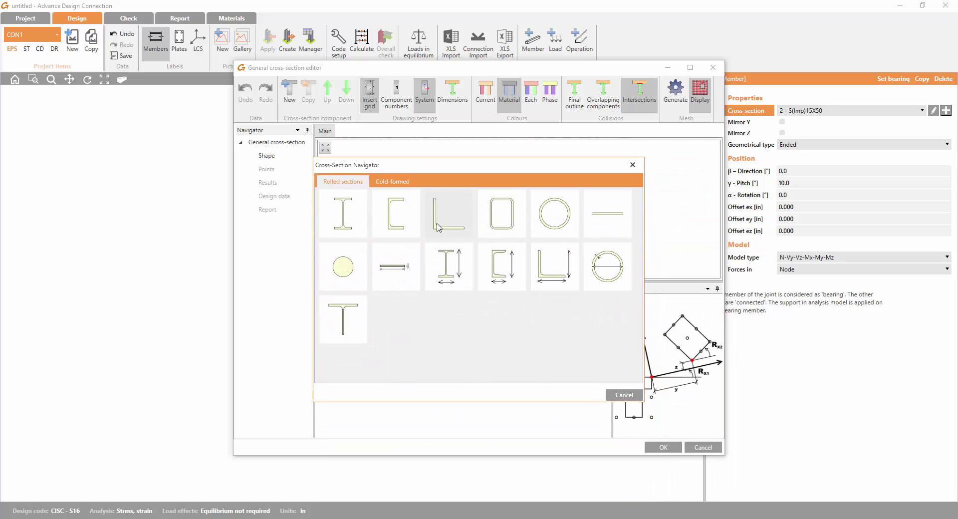
left_click(356, 222)
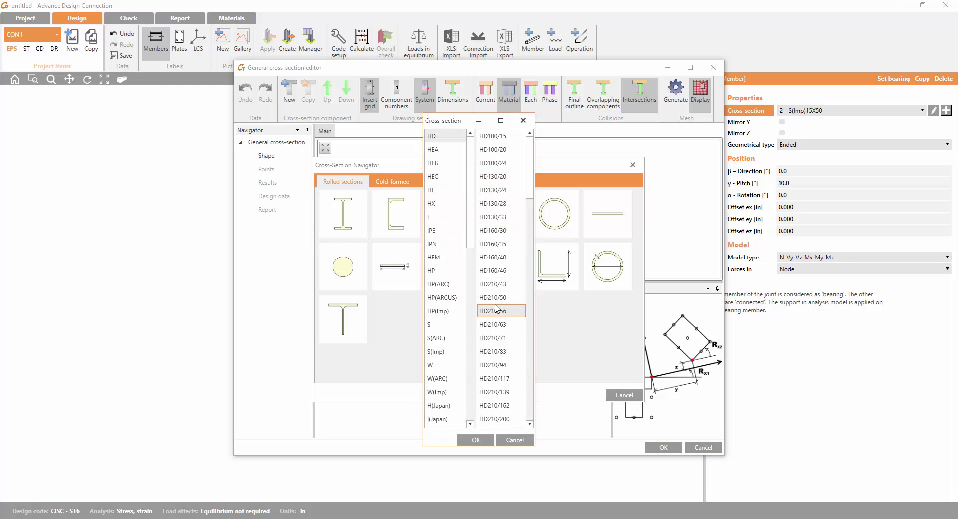
left_click(476, 440)
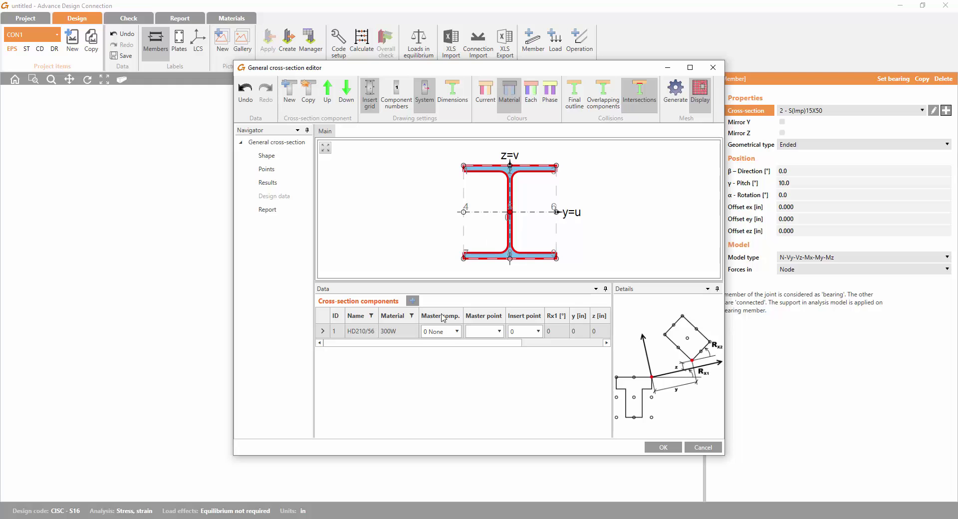
Add a rolled U120 channel as the second component of the general cross-section
left_click(413, 301)
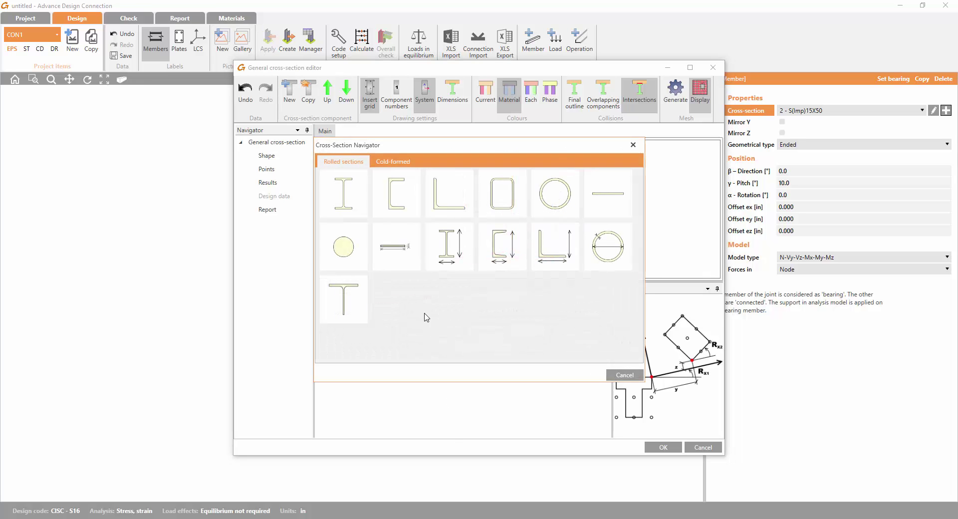
left_click(401, 190)
double_click(556, 255)
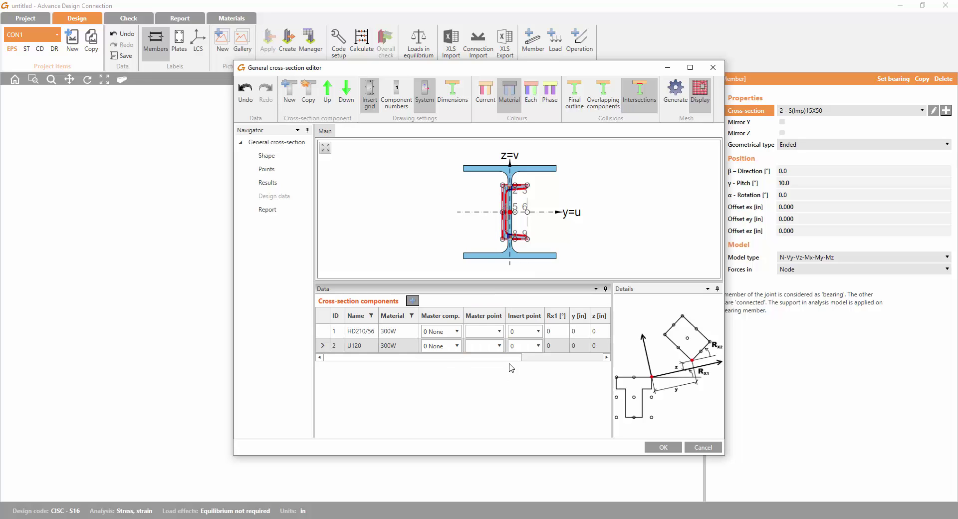
Set the HD210/56 component's insert point to 3, then cancel the general cross-section
left_click_drag(511, 358, 594, 357)
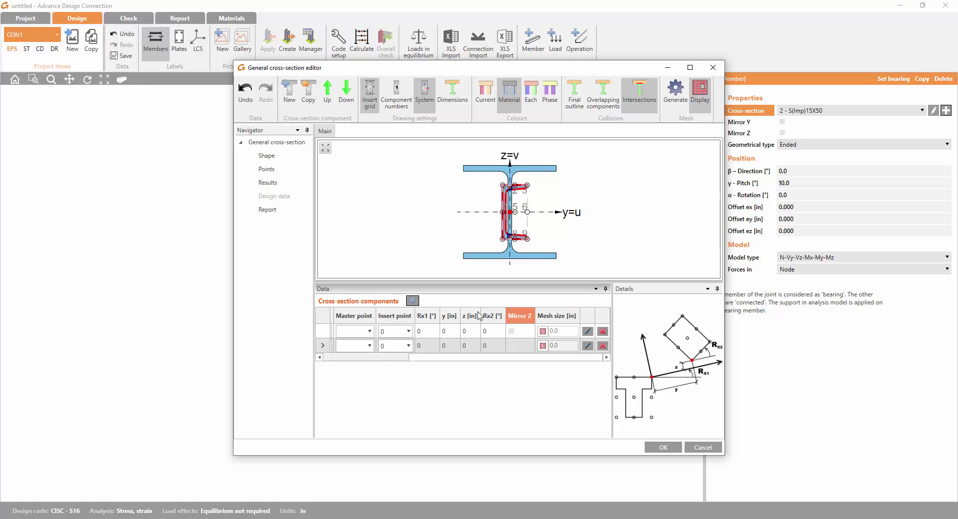
left_click_drag(427, 358, 402, 357)
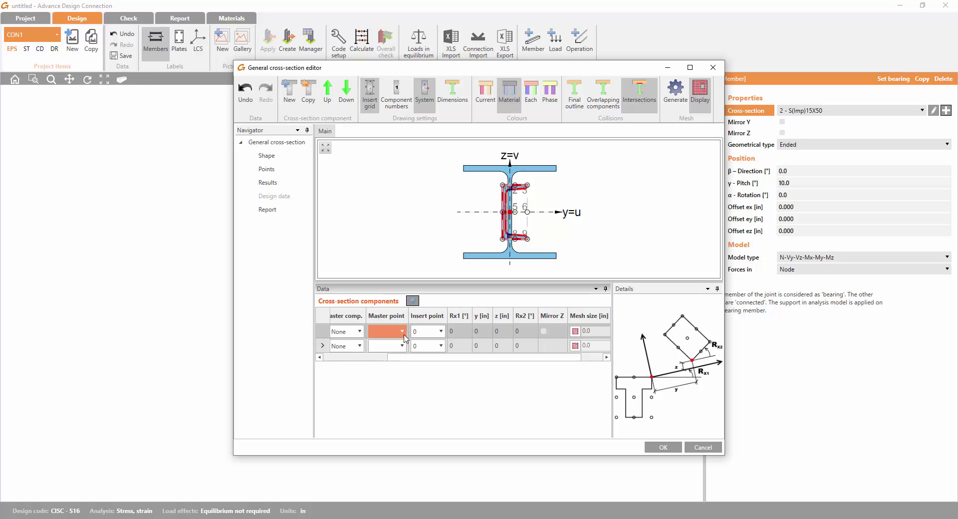
left_click(404, 334)
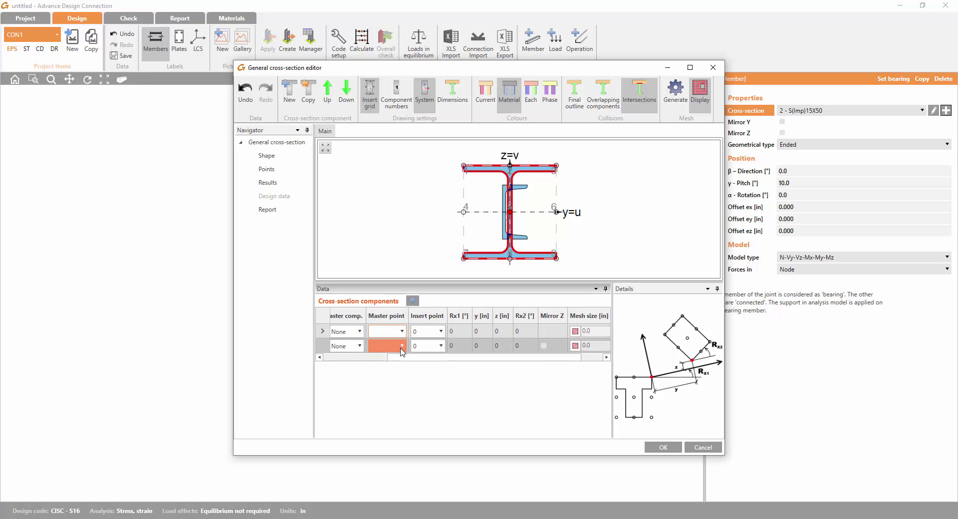
left_click(427, 332)
left_click(424, 373)
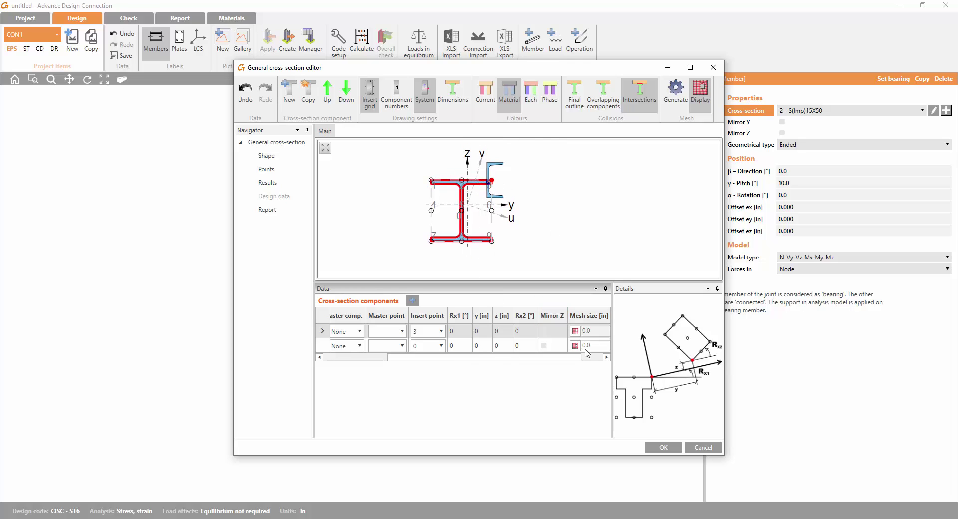
left_click(704, 447)
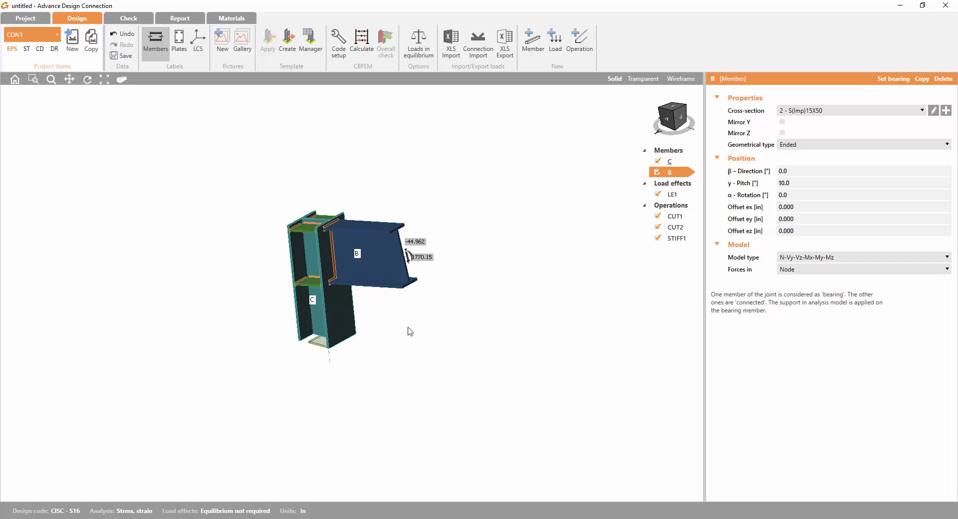
middle_click_drag(330, 270, 323, 283)
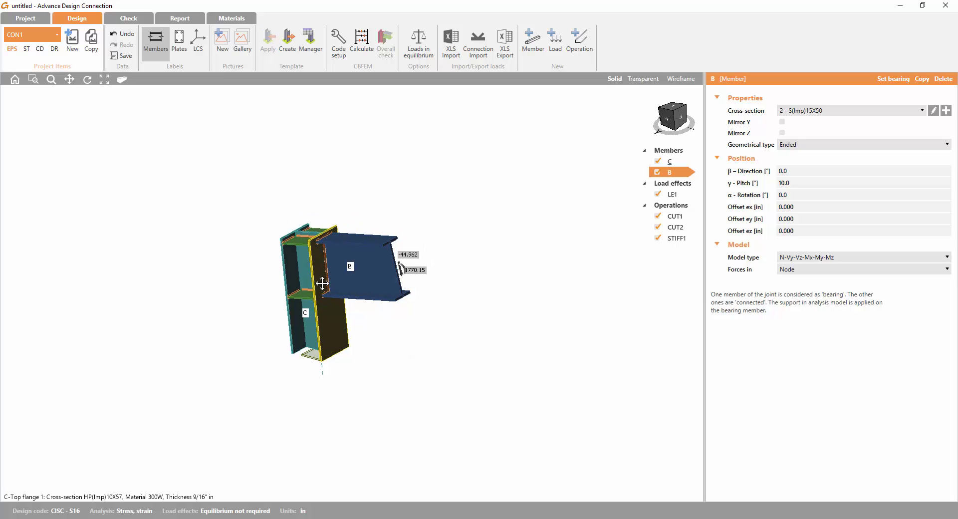
scroll(322, 285, "up", 3)
scroll(325, 284, "up", 2)
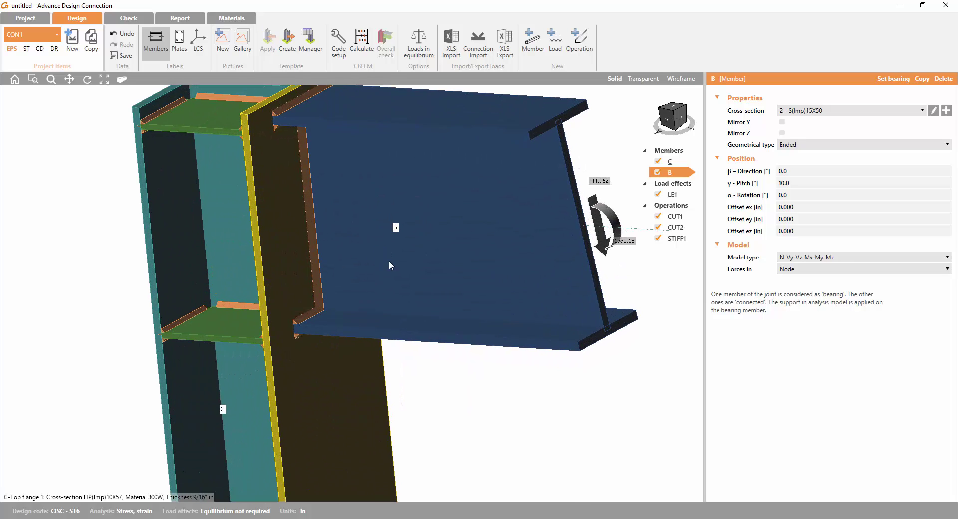
scroll(390, 265, "down", 5)
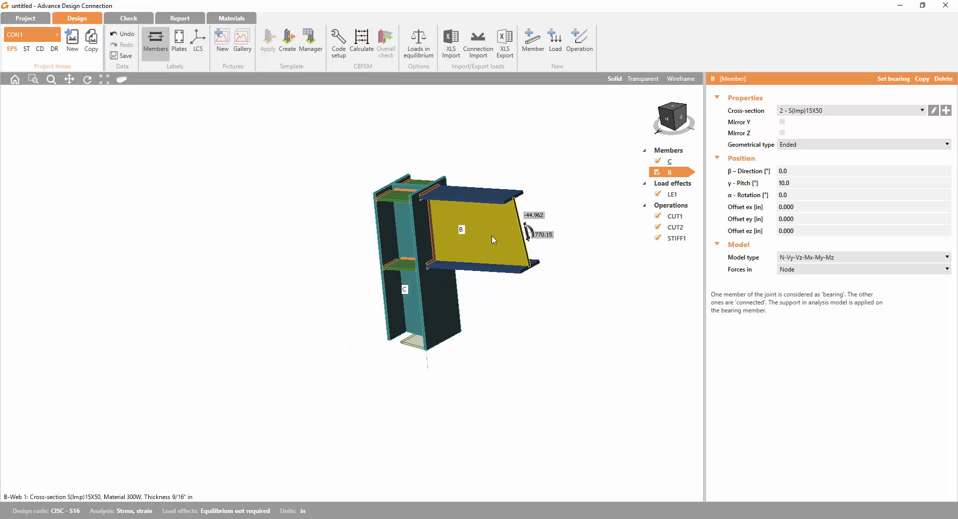
Review the forces of load effect LE1 and add a new load effect to the connection
left_click(679, 195)
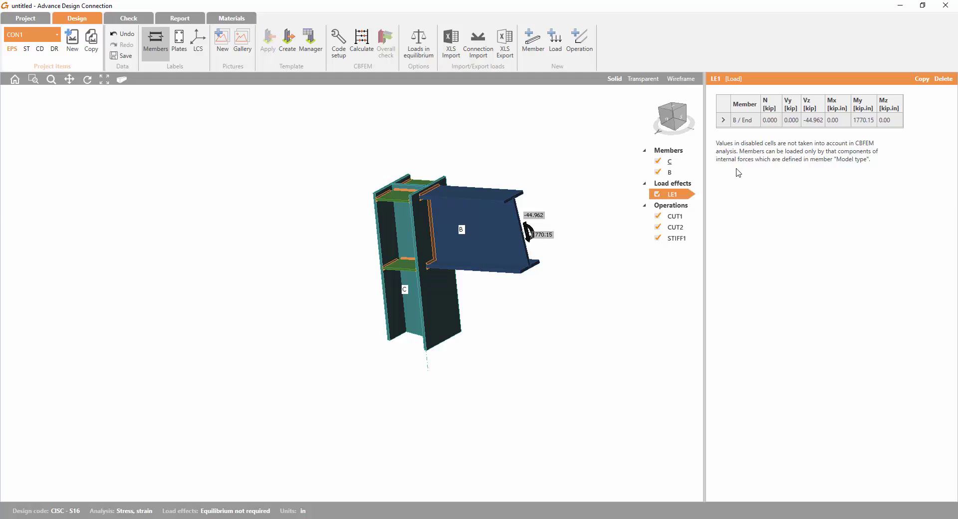
right_click(671, 184)
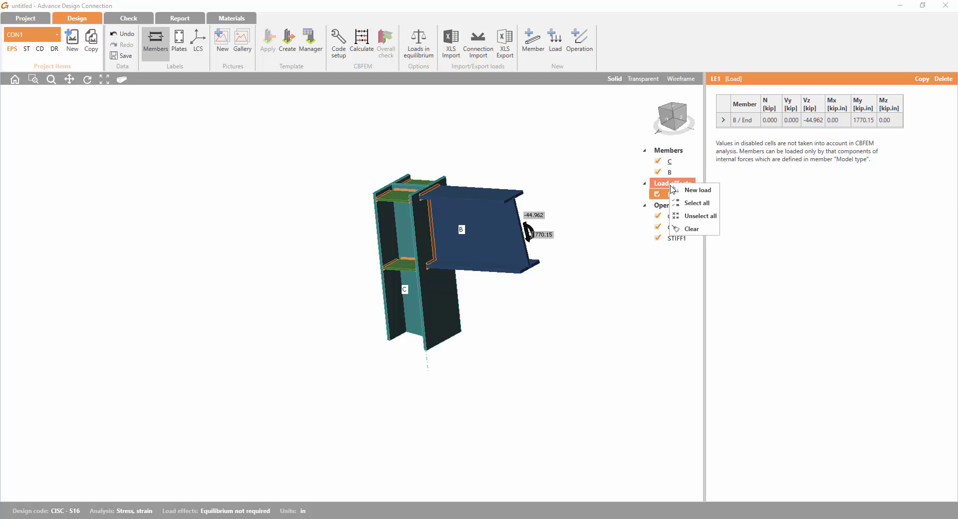
left_click(694, 190)
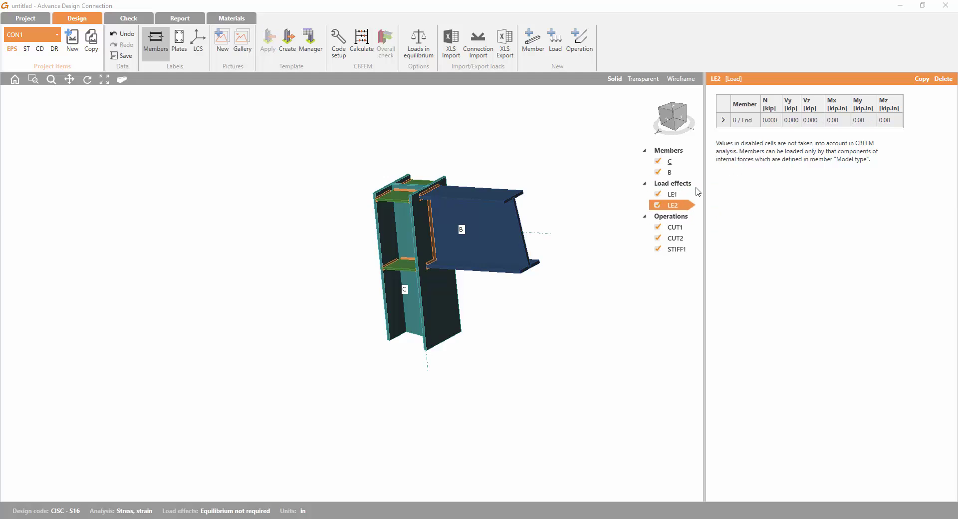
Go through the force and moment entries of the new load effect for member B's end without entering values
left_click(854, 119)
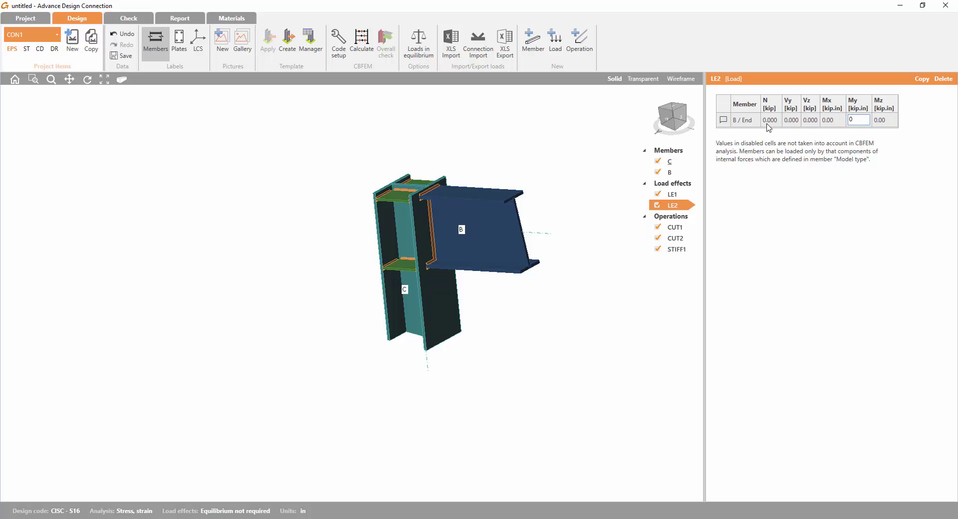
left_click(823, 121)
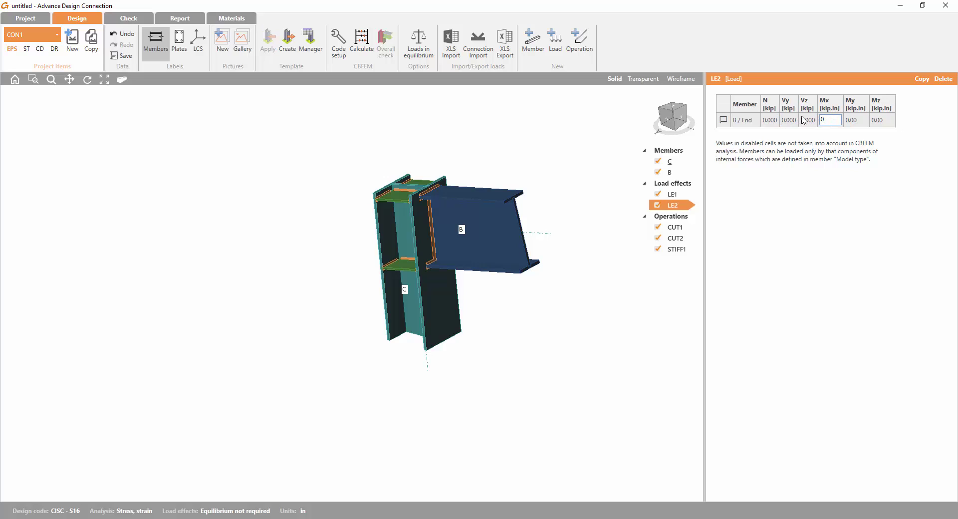
key("shift+Tab")
key("shift+Tab")
key("shift+Tab")
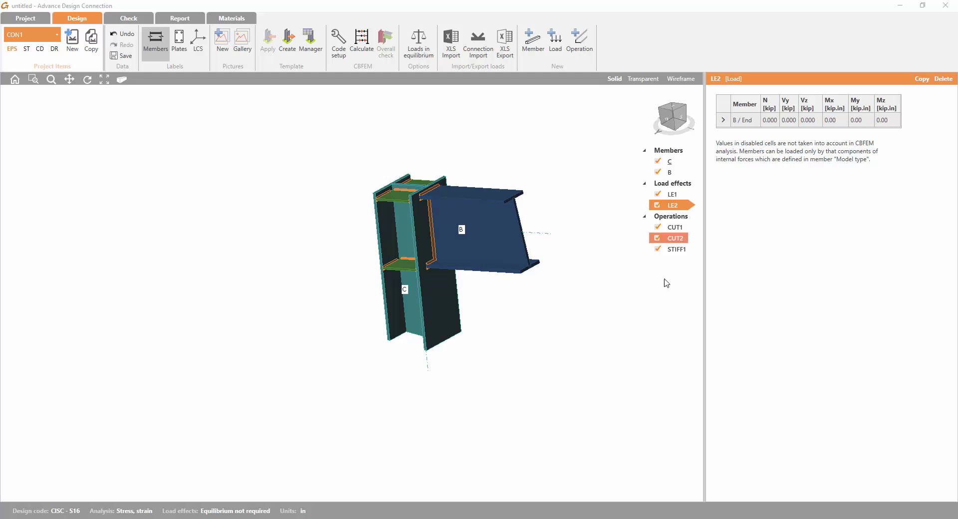
Examine the beam-to-column joint from several sides, including the straight Y view, with its cuts, welds and column stiffeners
middle_click_drag(521, 311, 457, 318)
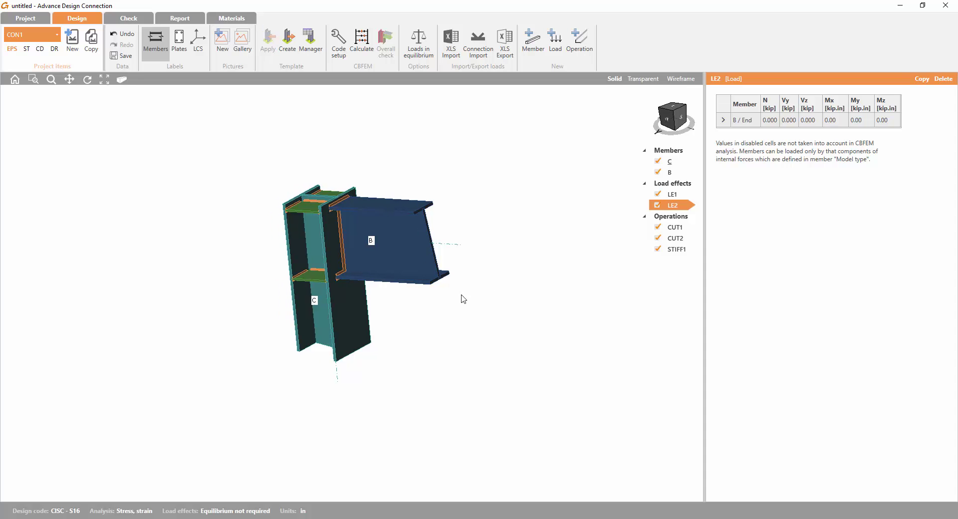
right_click_drag(393, 302, 426, 259)
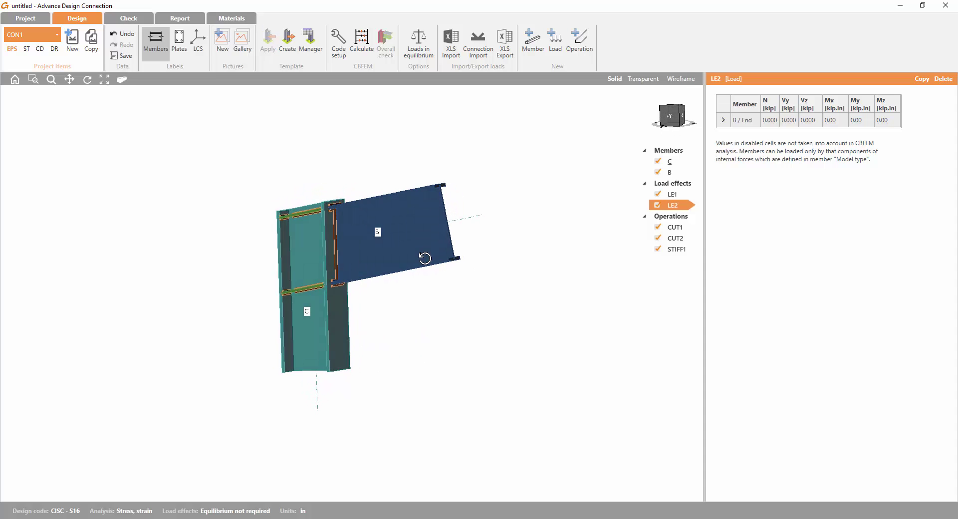
right_click_drag(377, 282, 442, 282)
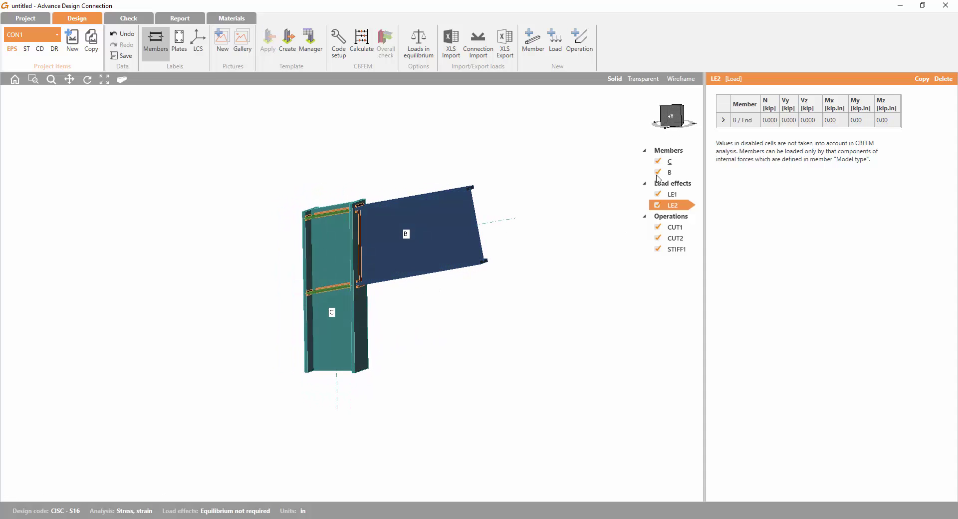
left_click(673, 118)
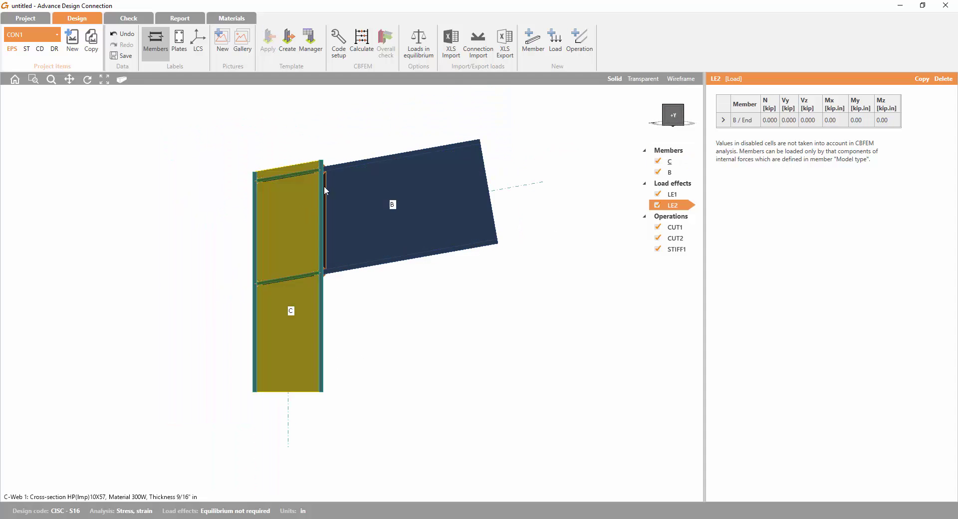
right_click_drag(321, 219, 313, 211)
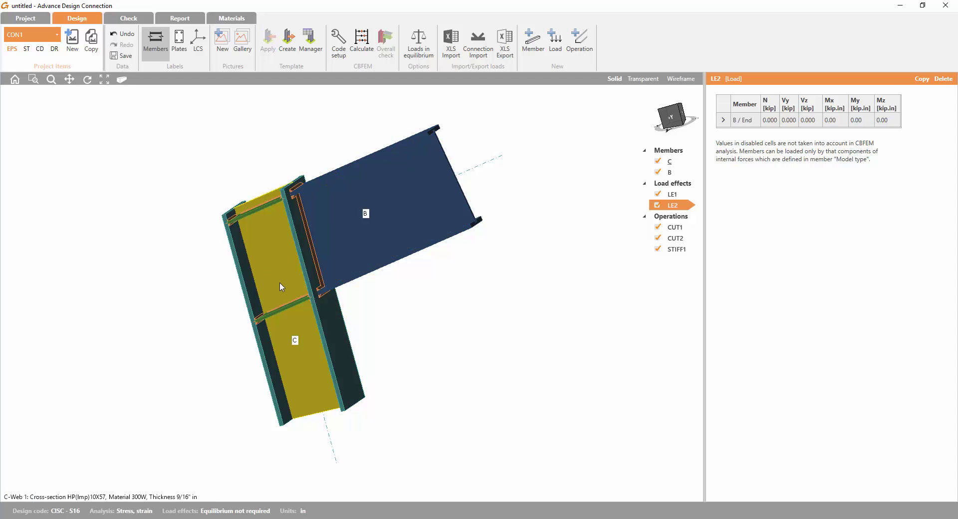
right_click_drag(279, 285, 359, 306)
right_click_drag(425, 330, 392, 315)
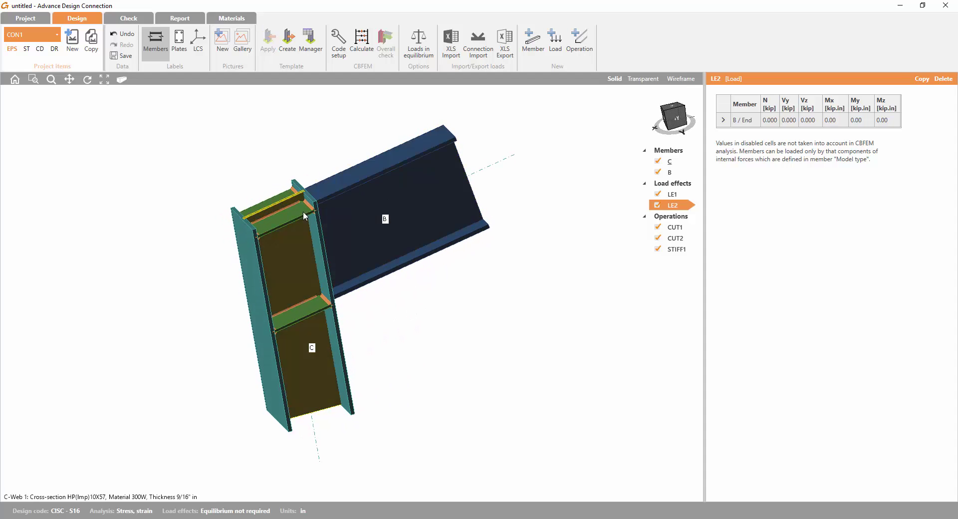
middle_click_drag(360, 282, 352, 263)
mouse_move(418, 327)
right_mouse_down()
mouse_move(394, 330)
mouse_move(405, 300)
mouse_move(340, 398)
mouse_move(331, 394)
mouse_move(400, 331)
right_mouse_up()
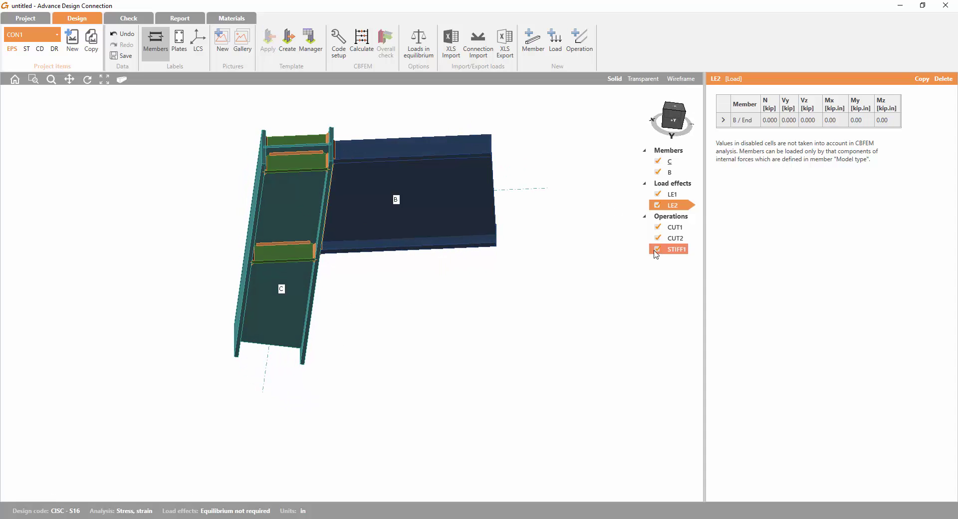
right_click_drag(352, 312, 330, 247)
middle_click_drag(277, 244, 277, 298)
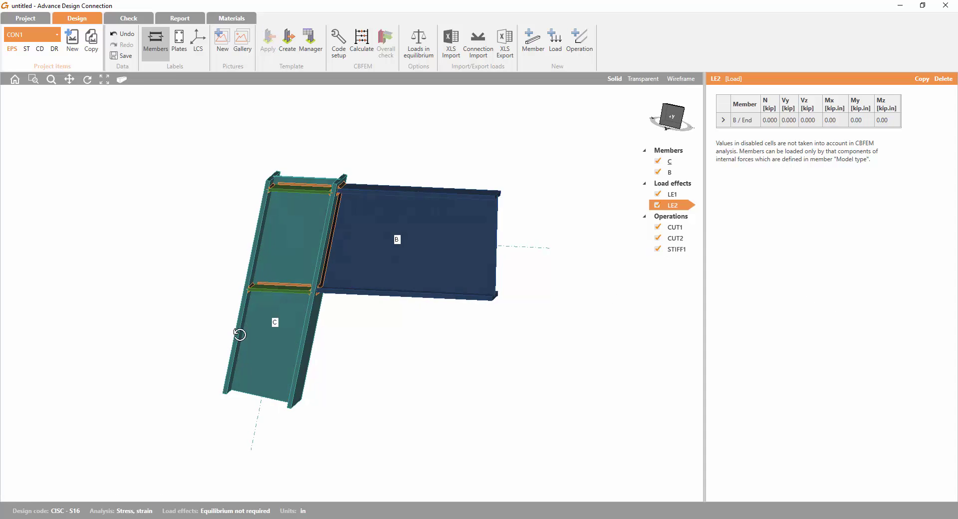
right_click_drag(239, 333, 266, 336)
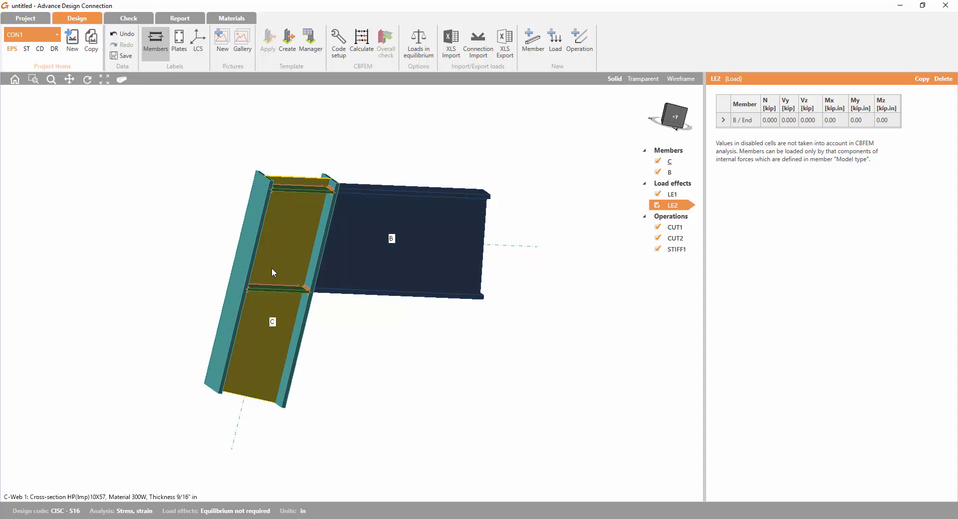
right_click_drag(272, 268, 214, 270)
middle_click_drag(280, 292, 264, 286)
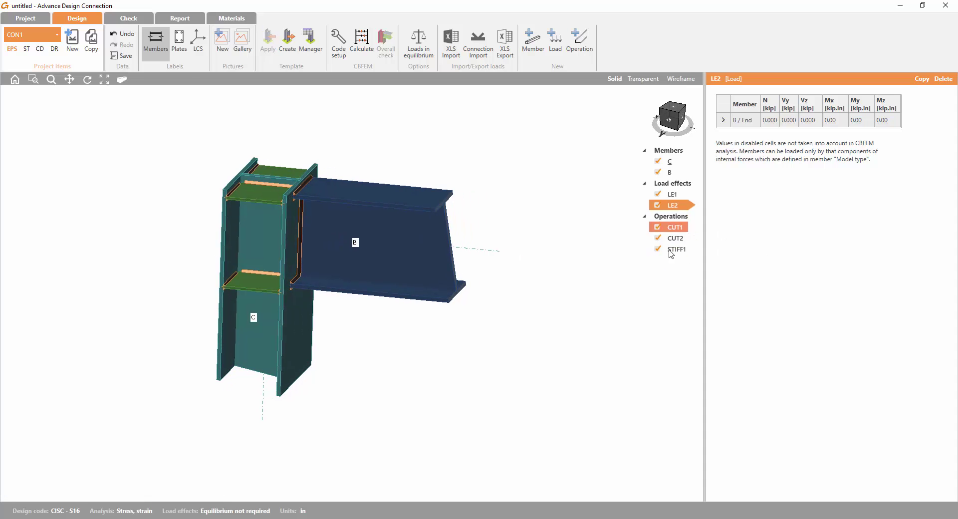
right_click_drag(316, 385, 296, 369)
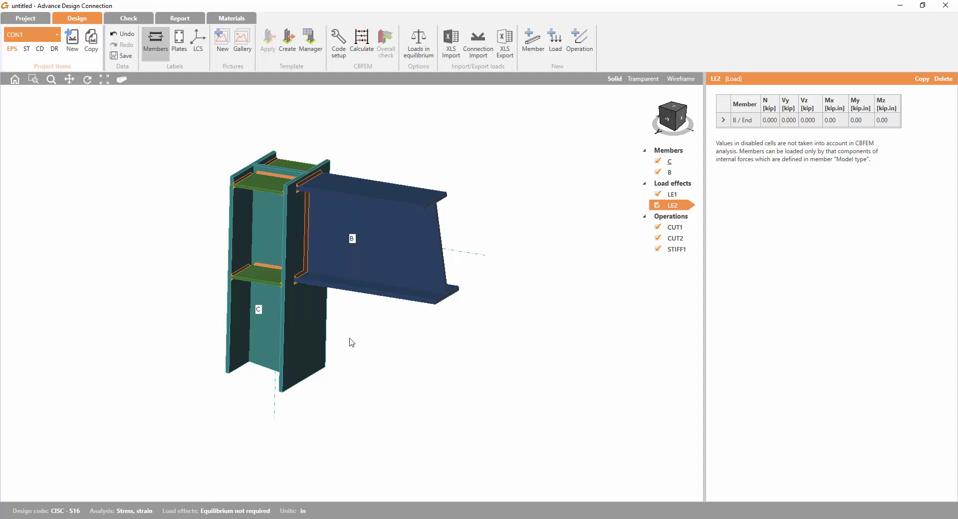
Deactivate the STIFF1 operation, inspect the joint without its stiffeners, and reactivate it
left_click(658, 250)
right_click_drag(351, 363, 399, 315)
scroll(260, 299, "up", 5)
scroll(312, 310, "down", 7)
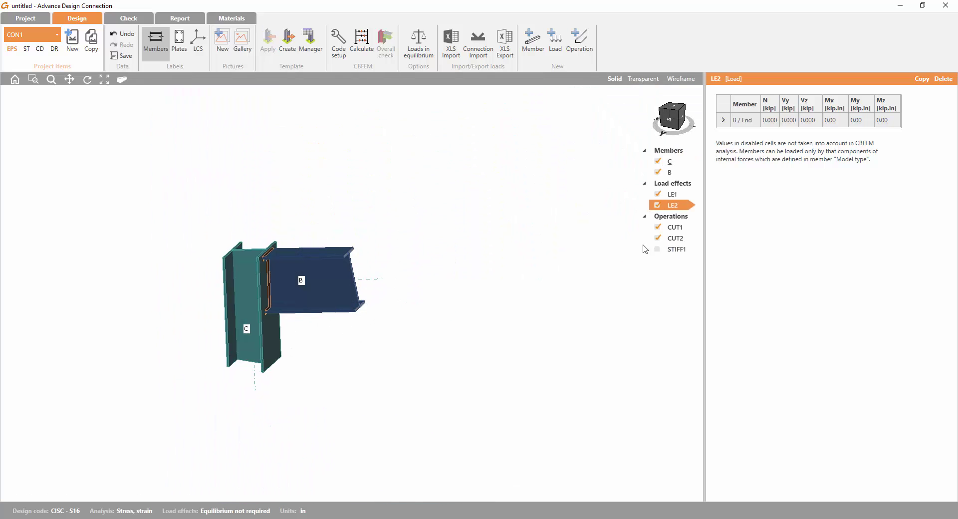
left_click(658, 249)
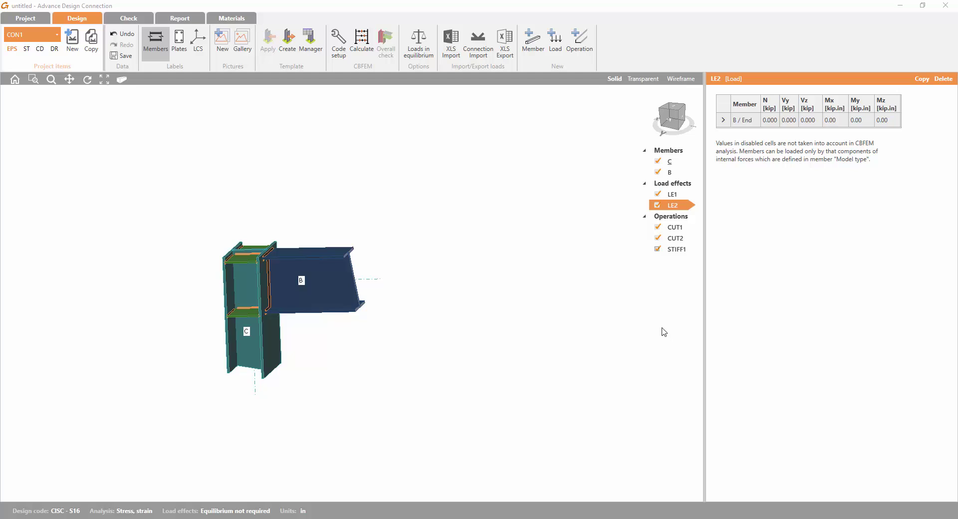
Deactivate the CUT1 operation, inspect the column without its cut, and reactivate the operation
left_click(672, 228)
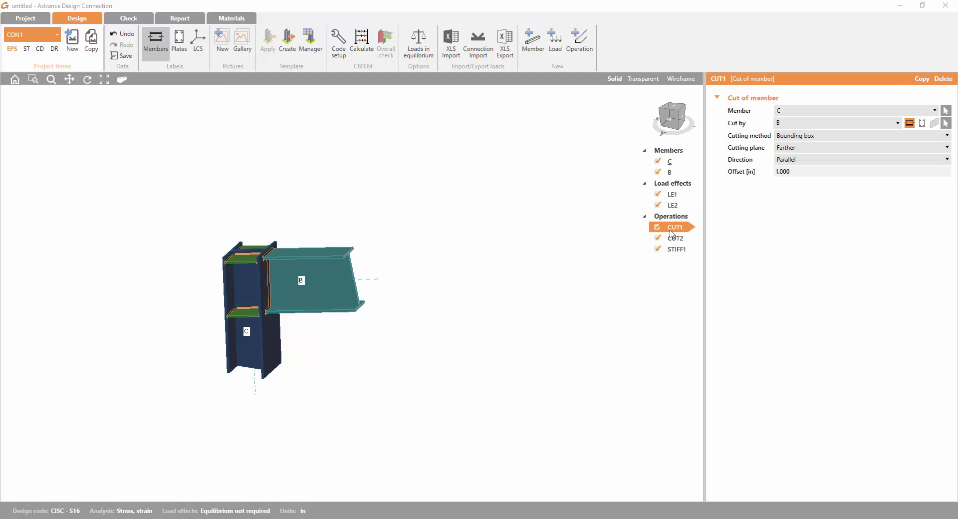
middle_click_drag(355, 334, 434, 320)
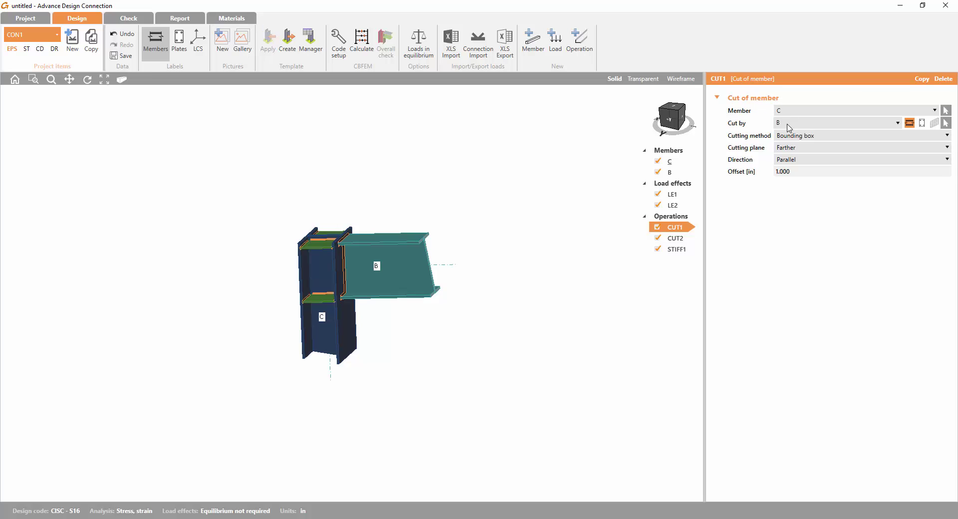
left_click(657, 227)
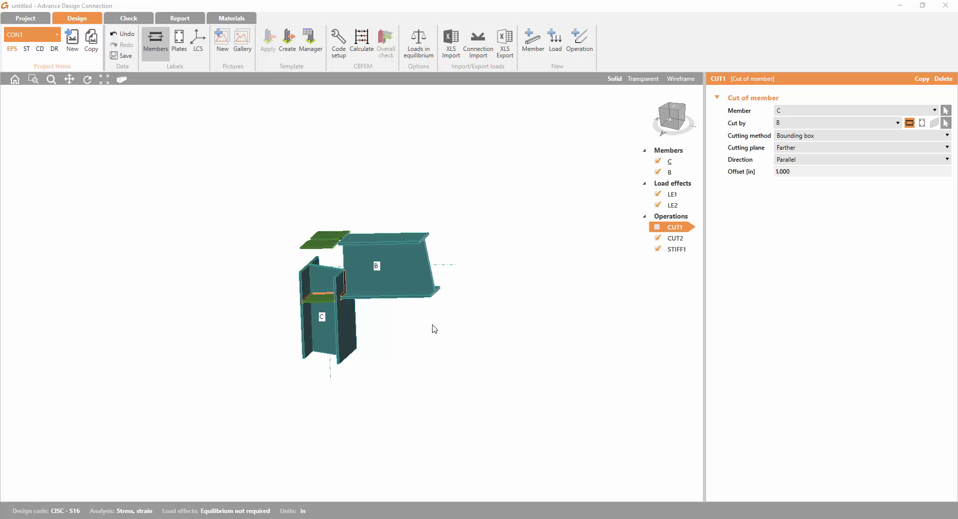
right_click_drag(299, 368, 321, 337)
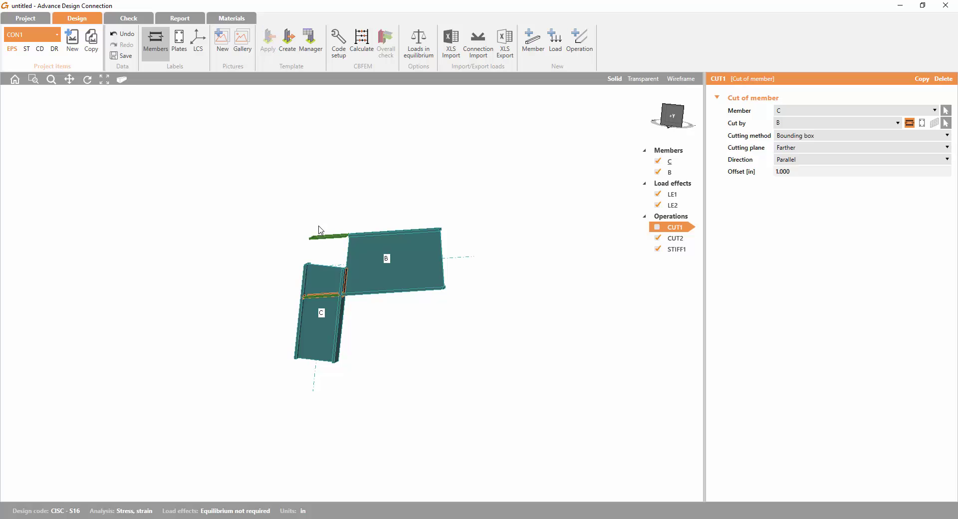
left_click(657, 230)
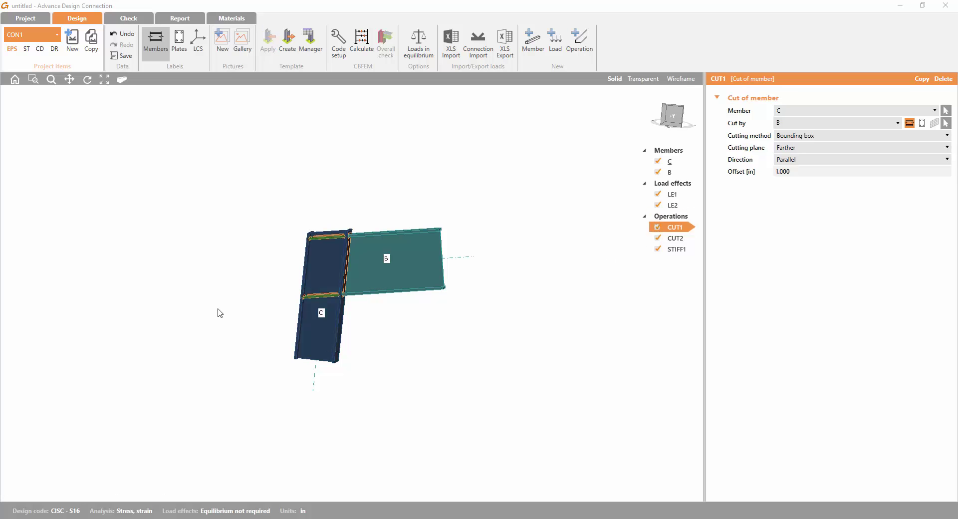
Examine CUT1's cutting plane and direction settings against the sloped column top in the joint without changing them
scroll(281, 337, "up", 3)
scroll(286, 339, "down", 4)
right_click_drag(351, 338, 349, 323)
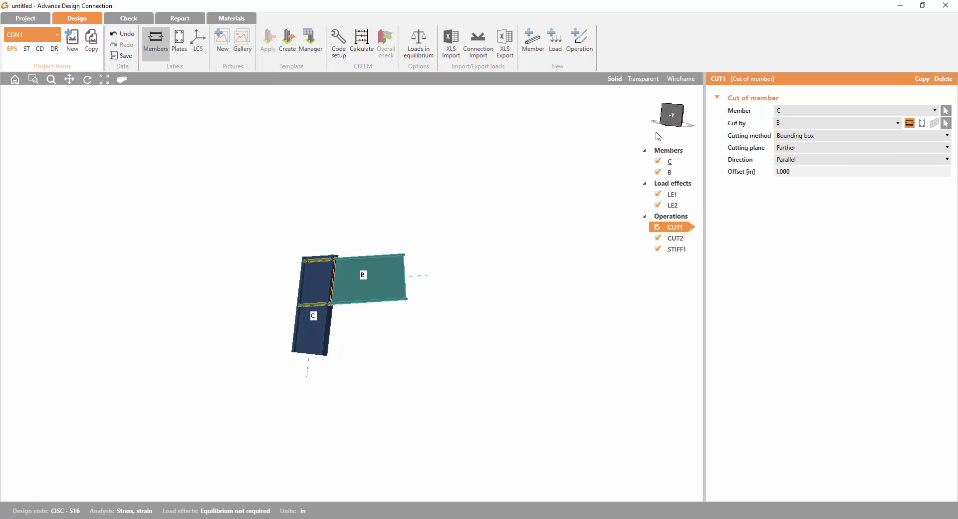
scroll(453, 148, "up", 5)
middle_click_drag(288, 164, 301, 196)
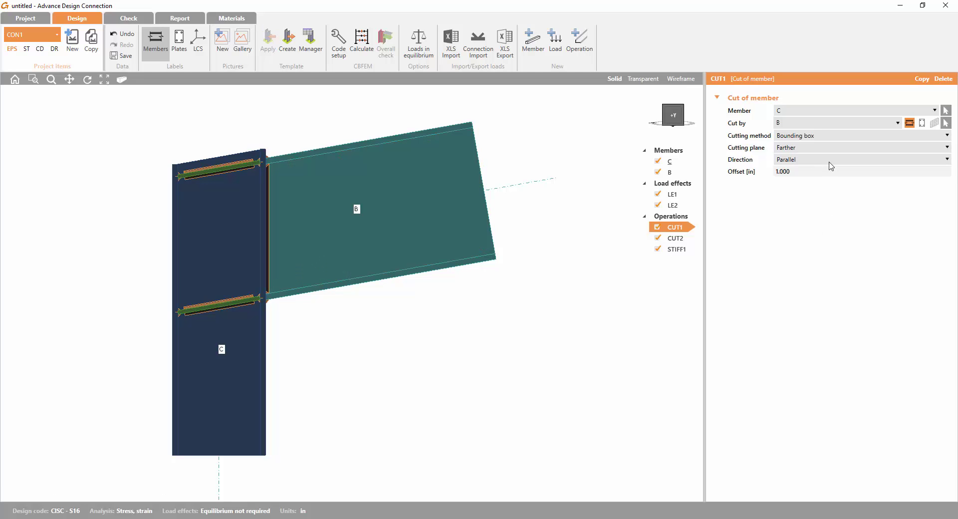
left_click(794, 147)
left_click(800, 149)
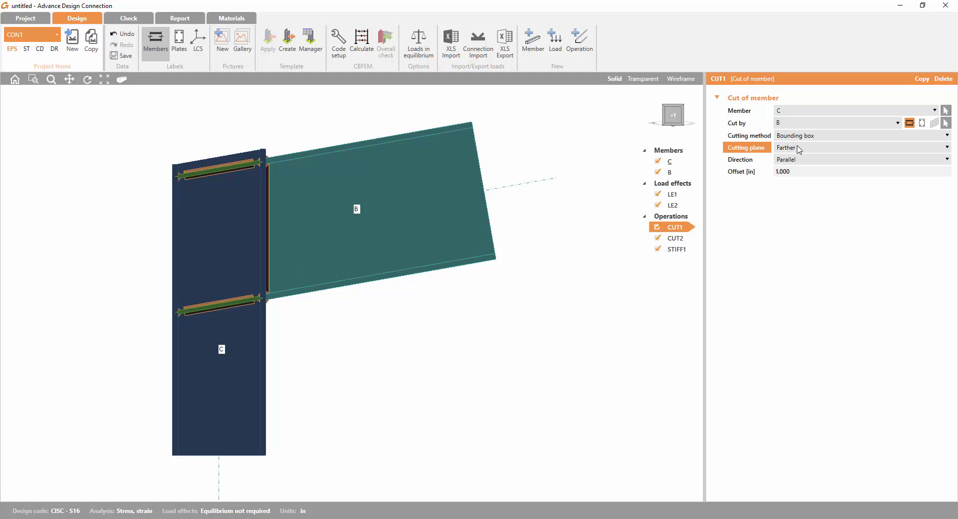
left_click(800, 160)
left_click(800, 161)
left_click(801, 168)
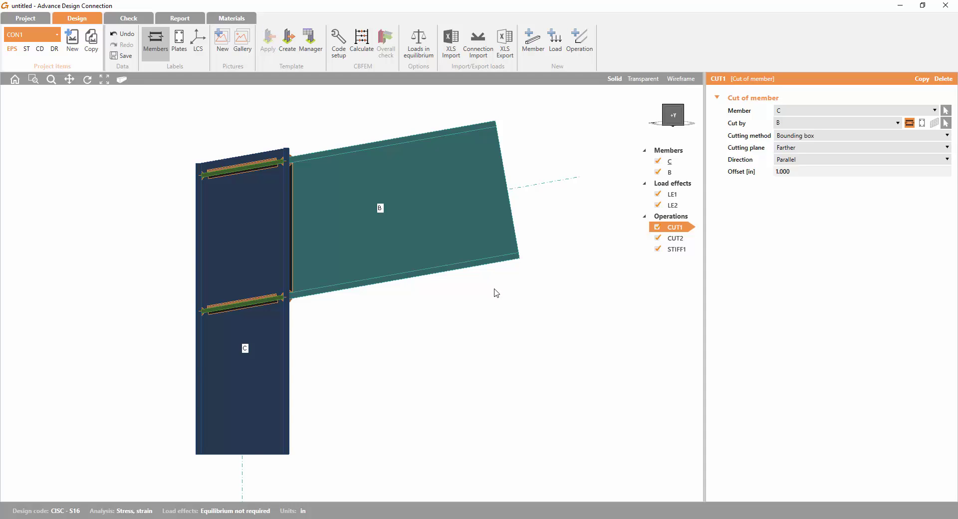
right_click_drag(496, 293, 473, 302)
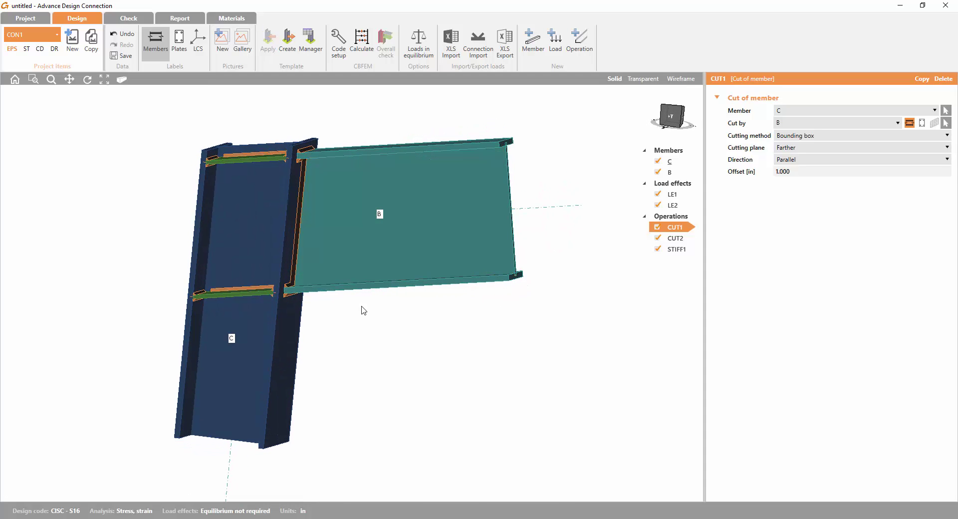
right_click_drag(352, 153, 549, 241)
Review the CUT2 operation of member B, including its flange and web weld settings, and inspect the welds in the model
left_click(675, 238)
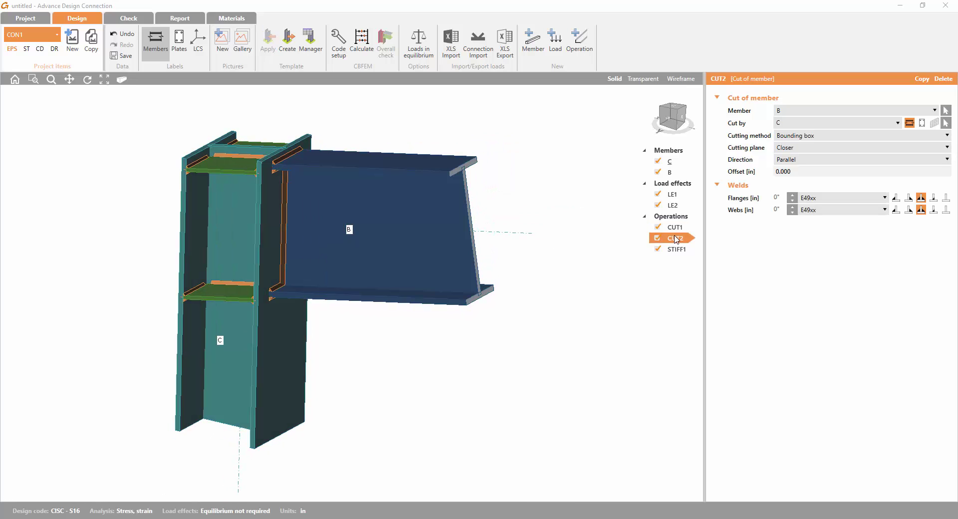
right_click_drag(364, 320, 349, 307)
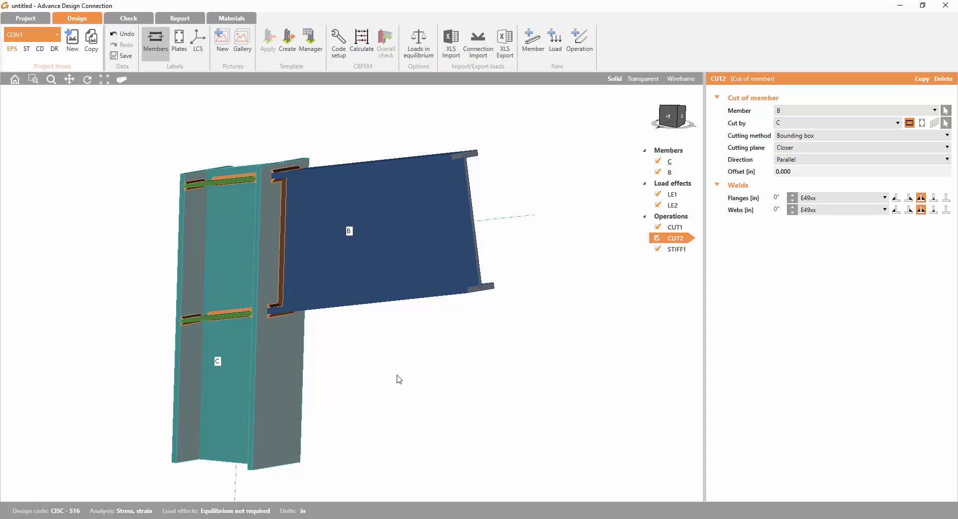
right_click_drag(389, 376, 423, 380)
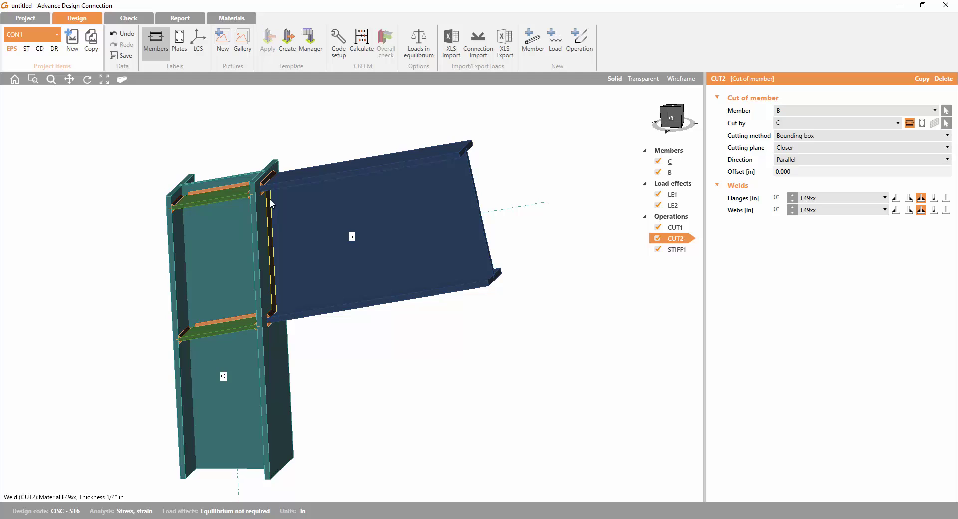
middle_click_drag(542, 330, 509, 340)
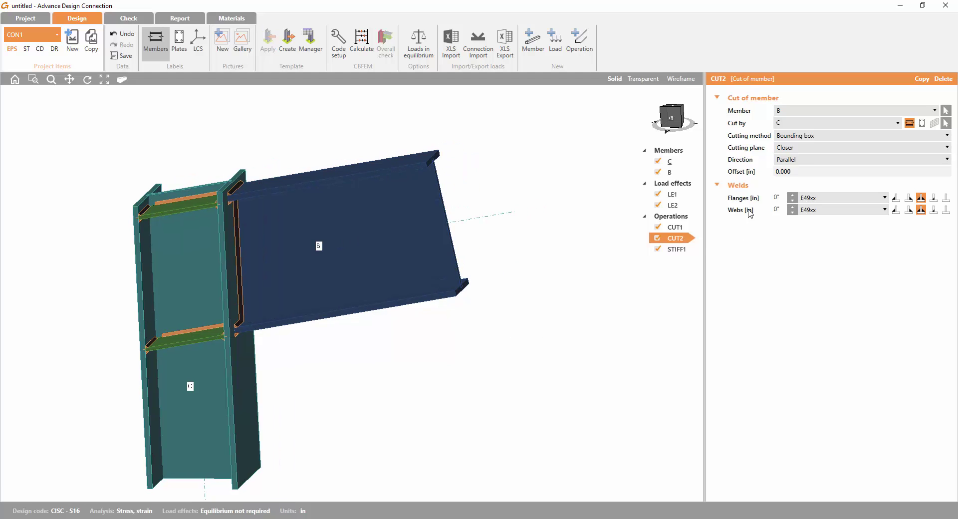
mouse_move(749, 212)
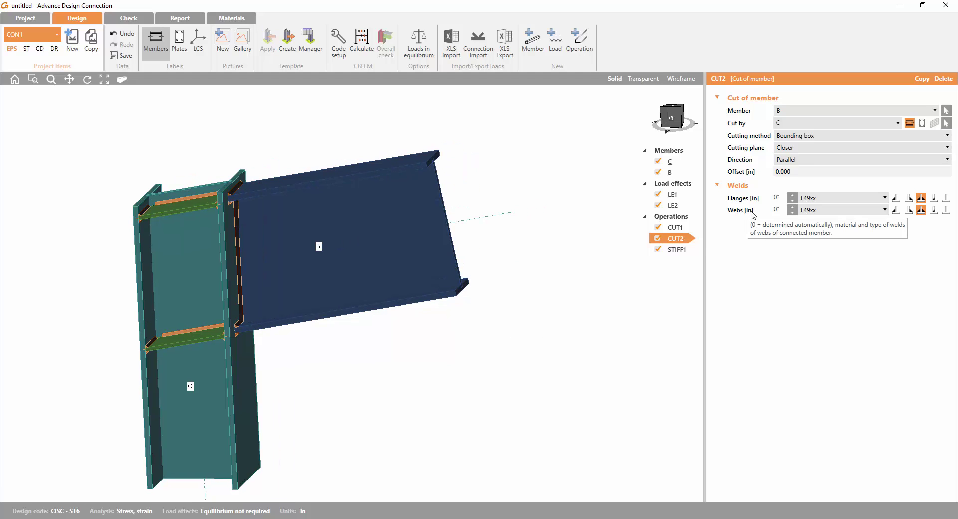
Remove the web weld from CUT2 and inspect the beam-to-column joint up close without it
left_click(946, 210)
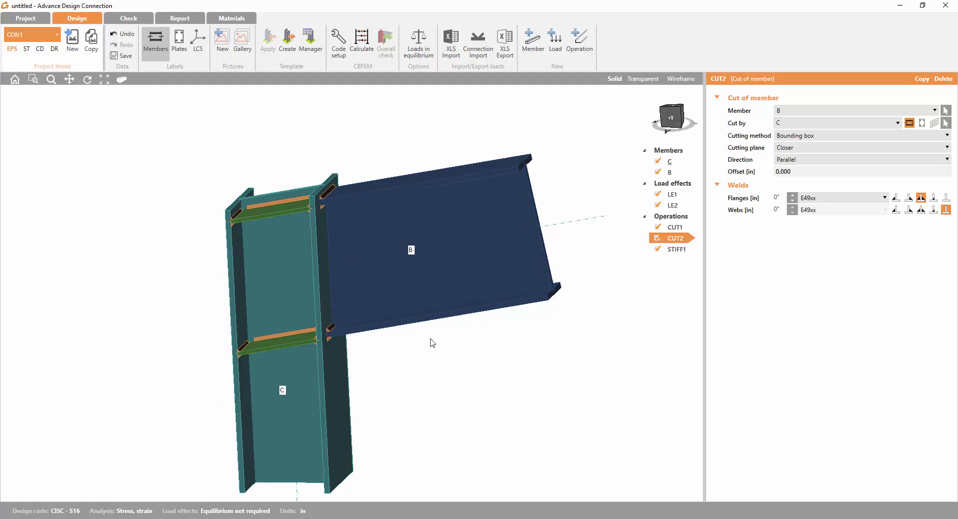
right_click_drag(421, 321, 351, 343)
scroll(385, 294, "up", 5)
right_click_drag(386, 294, 429, 265)
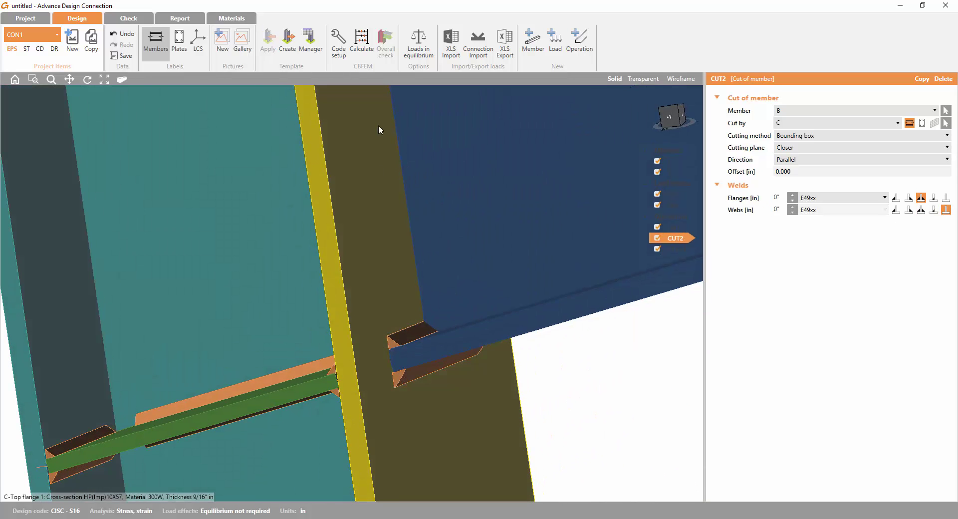
scroll(385, 191, "down", 6)
right_click_drag(408, 197, 394, 212)
middle_click_drag(397, 212, 338, 243)
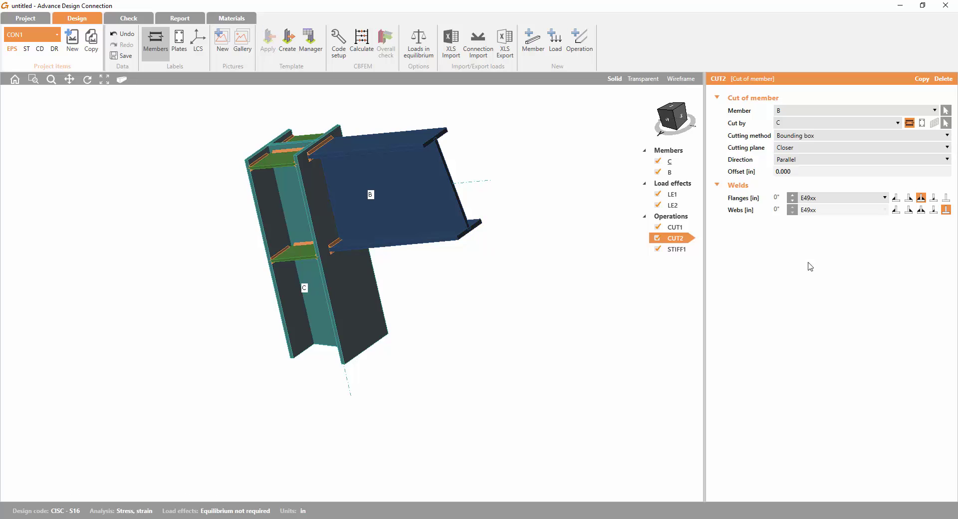
Remove CUT2's flange welds, inspect the joint, and restore double-sided fillet welds on both webs and flanges
left_click(946, 198)
right_click_drag(272, 220, 284, 263)
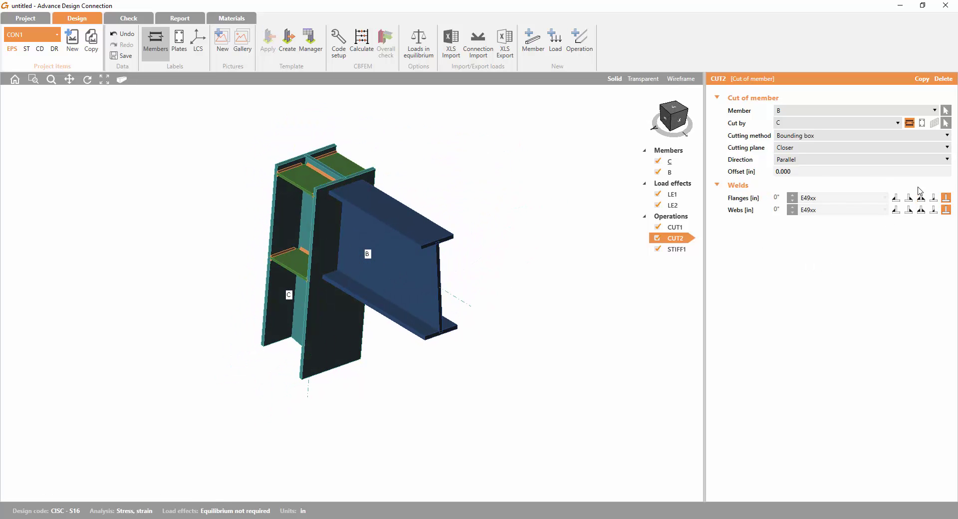
left_click(922, 209)
left_click(921, 198)
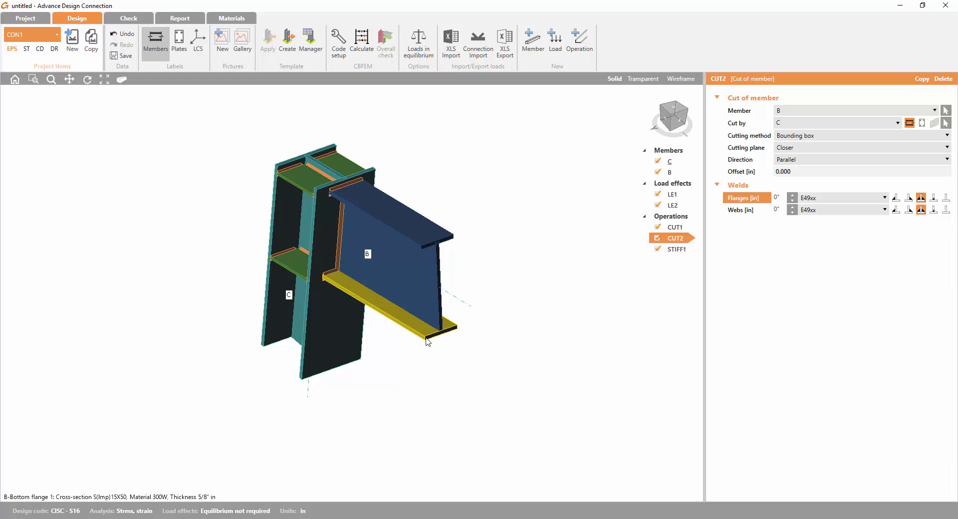
right_click_drag(427, 340, 415, 293)
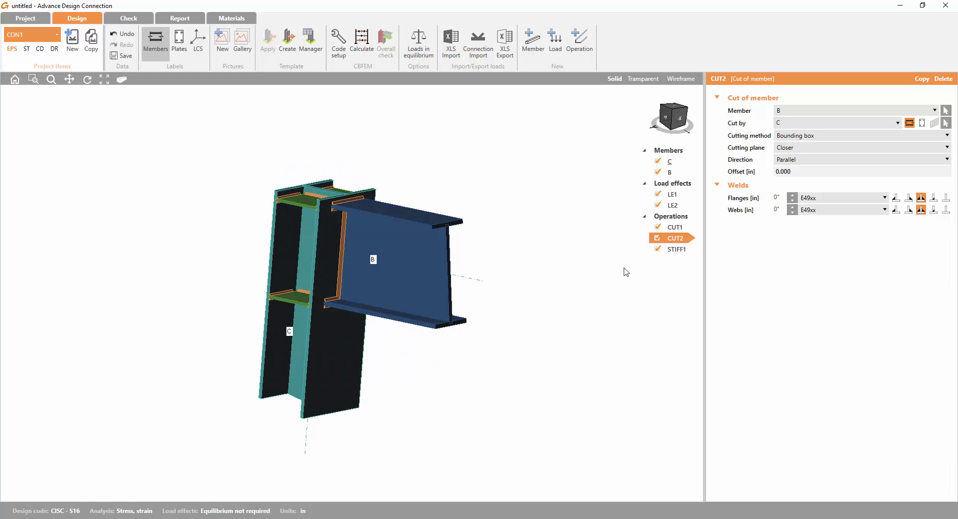
right_click_drag(385, 383, 432, 366)
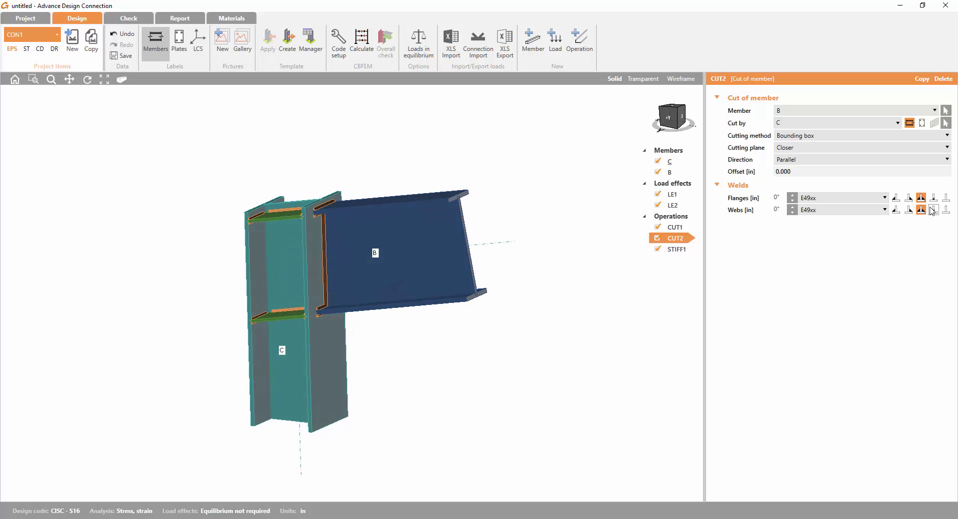
Review the STIFF1 stiffener properties and inspect the stiffeners on column C from the side
left_click(675, 251)
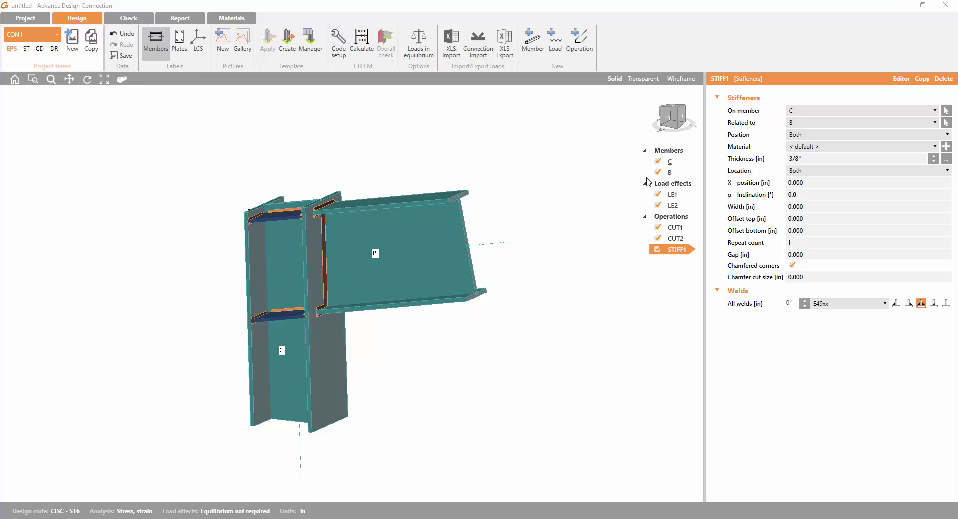
middle_click_drag(167, 366, 245, 368)
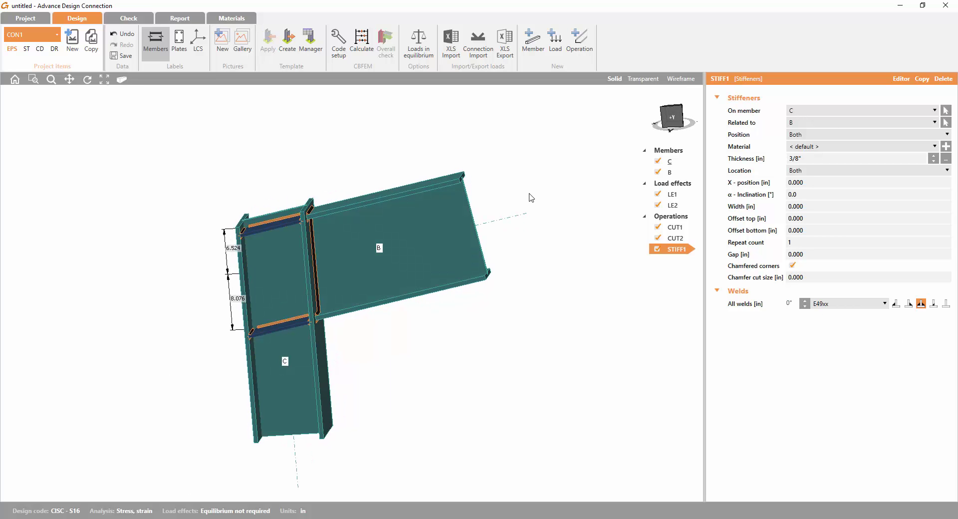
mouse_move(369, 295)
middle_mouse_down()
mouse_move(379, 306)
mouse_move(367, 281)
middle_mouse_up()
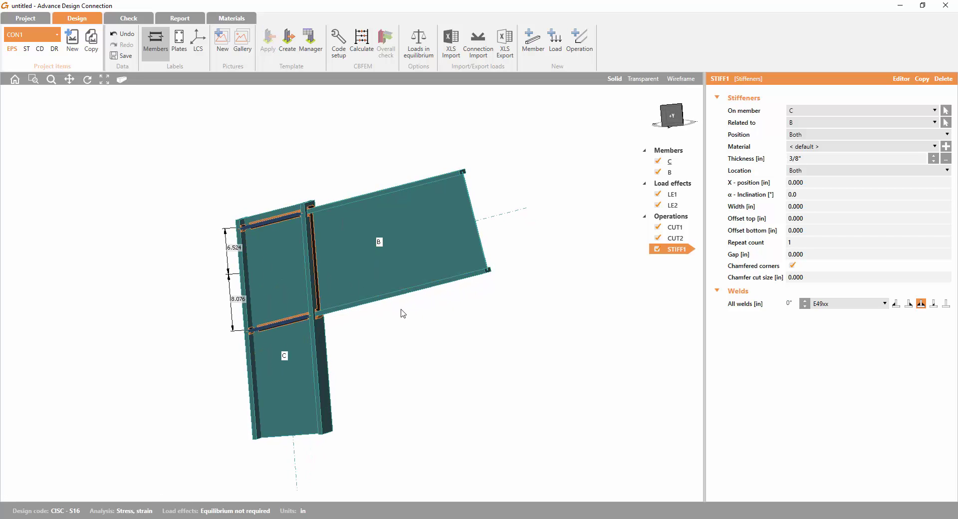
middle_click_drag(519, 334, 607, 288)
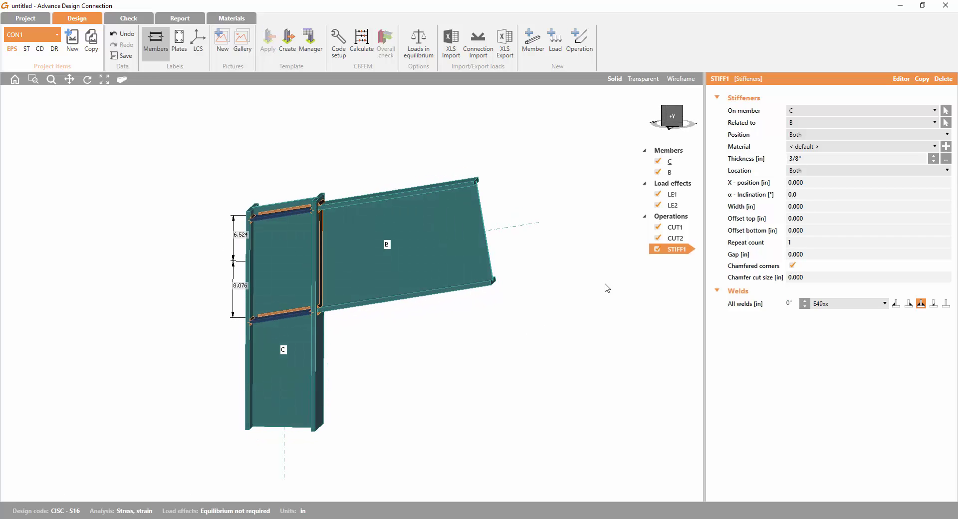
Set the STIFF1 stiffener position to Lower and inspect the column
left_click(816, 134)
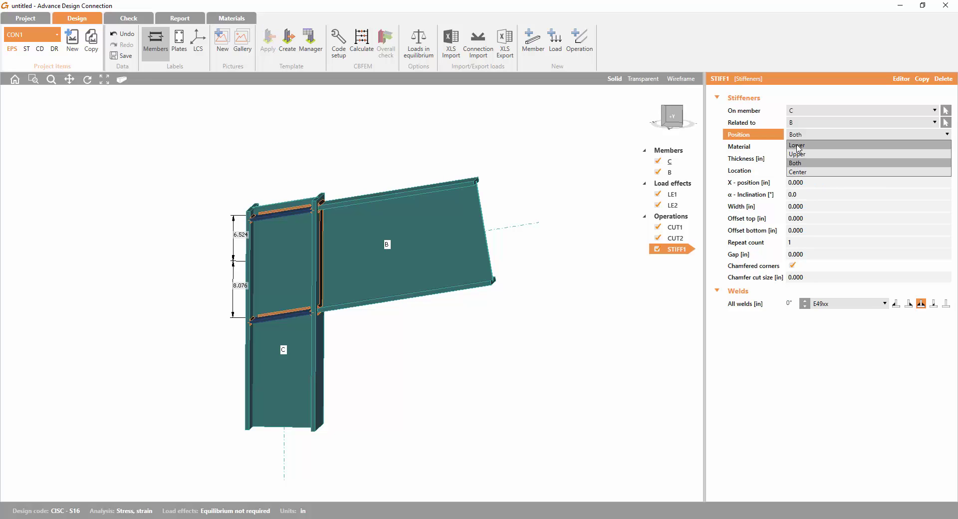
left_click(797, 146)
middle_click_drag(258, 372, 319, 360)
middle_click_drag(306, 406, 550, 285)
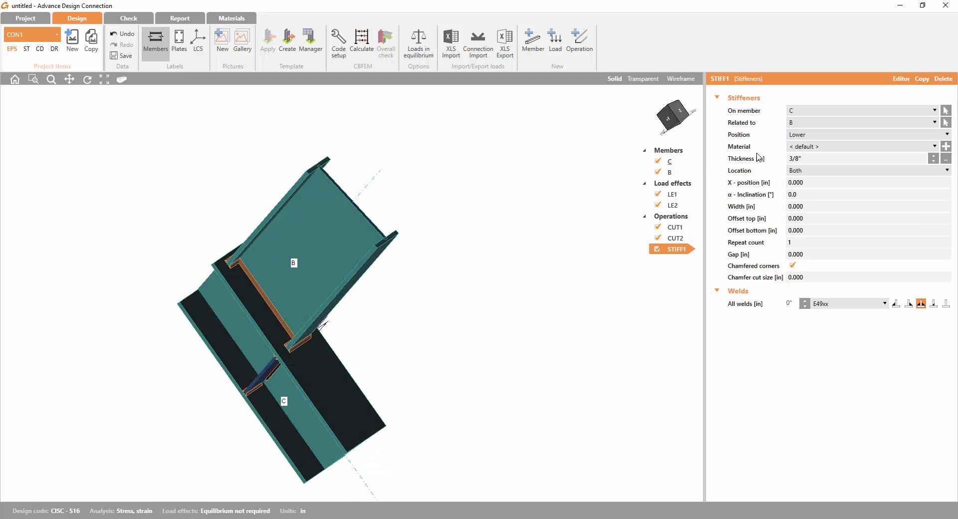
Set the STIFF1 position to Center, inspect the joint, and return the position to Both
left_click(797, 136)
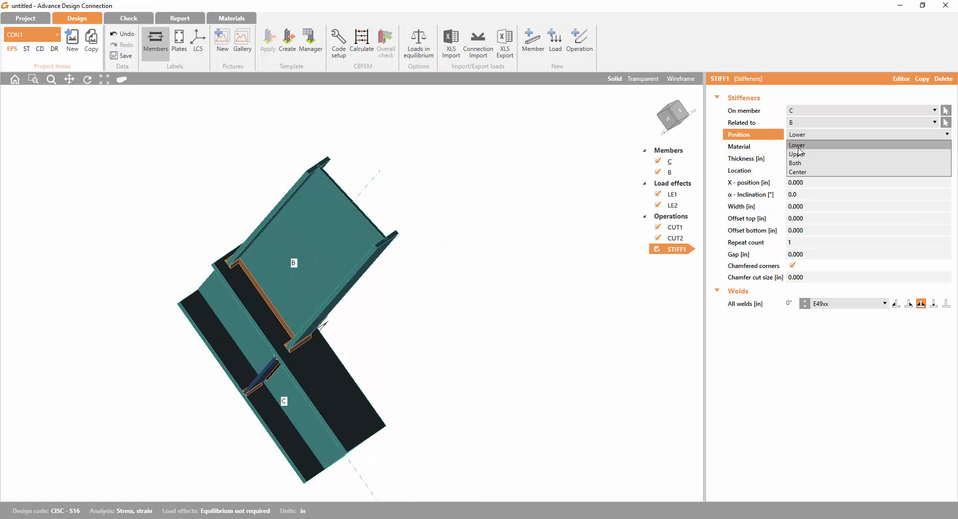
left_click(801, 174)
middle_click_drag(376, 399, 334, 410)
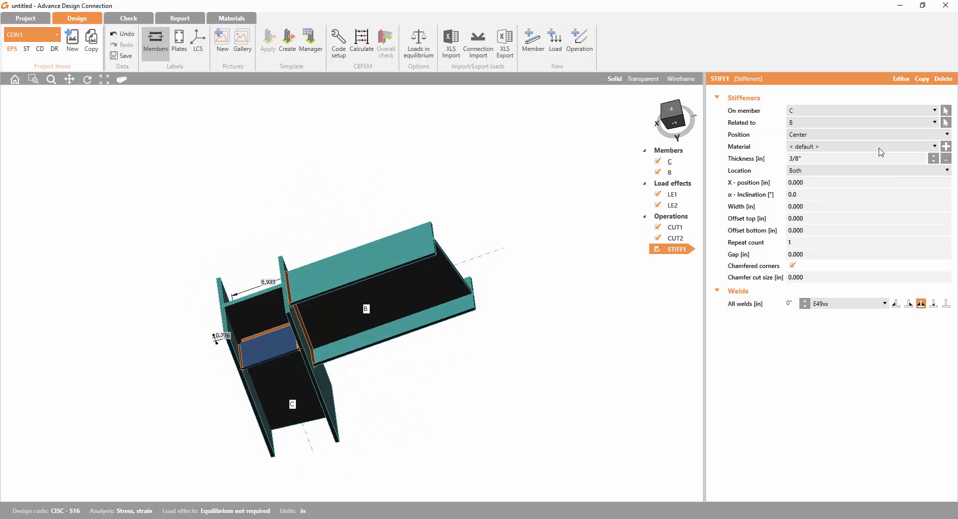
left_click(811, 135)
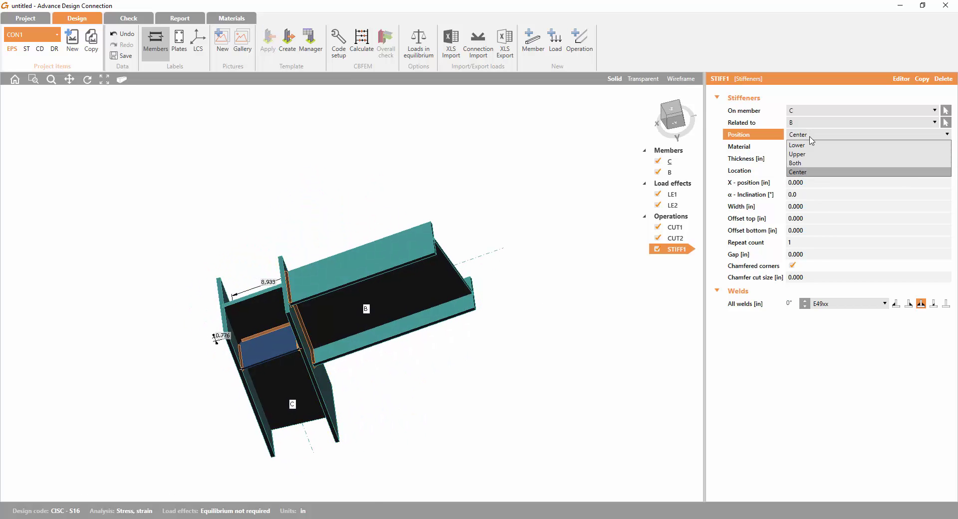
left_click(806, 161)
middle_click_drag(185, 448, 180, 349)
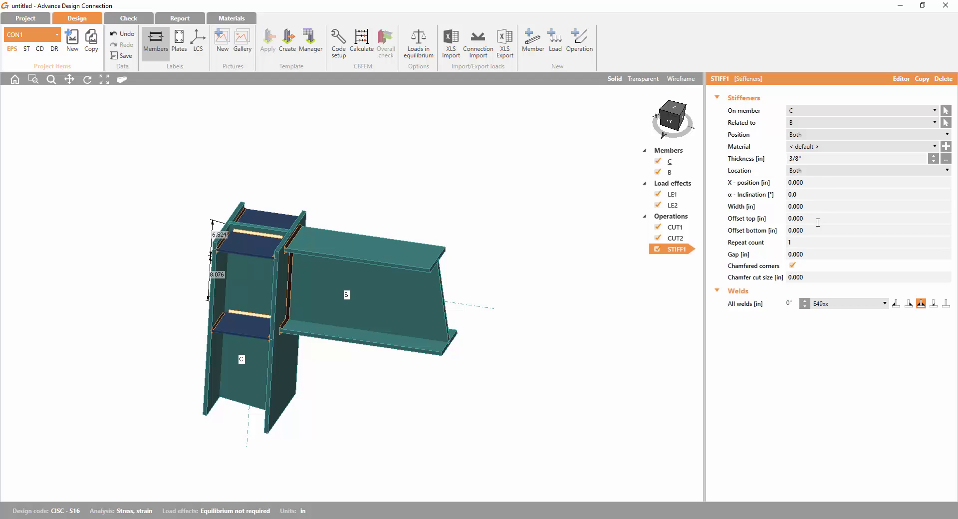
Set the STIFF1 location to Front, inspect the column from above, and change the location to Rear
left_click(821, 172)
left_click(806, 192)
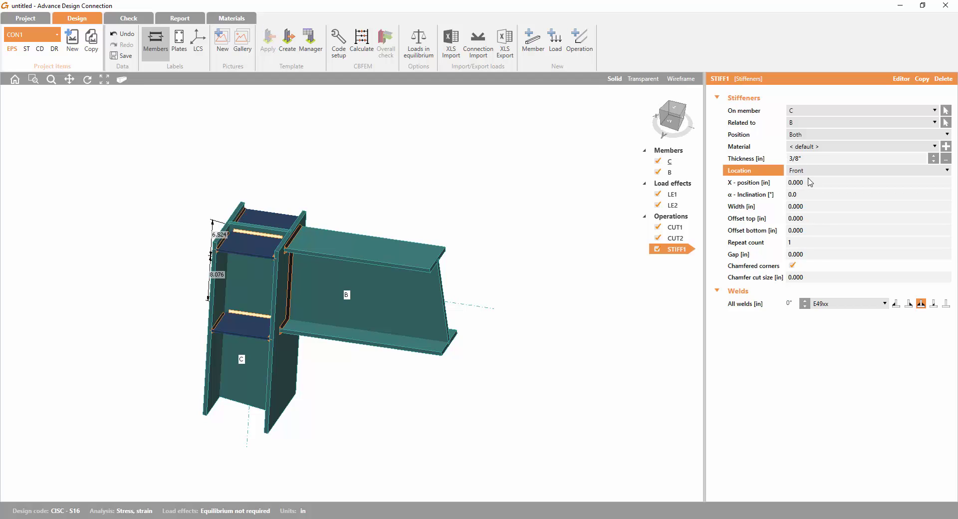
middle_click_drag(246, 362, 210, 399)
left_click(799, 172)
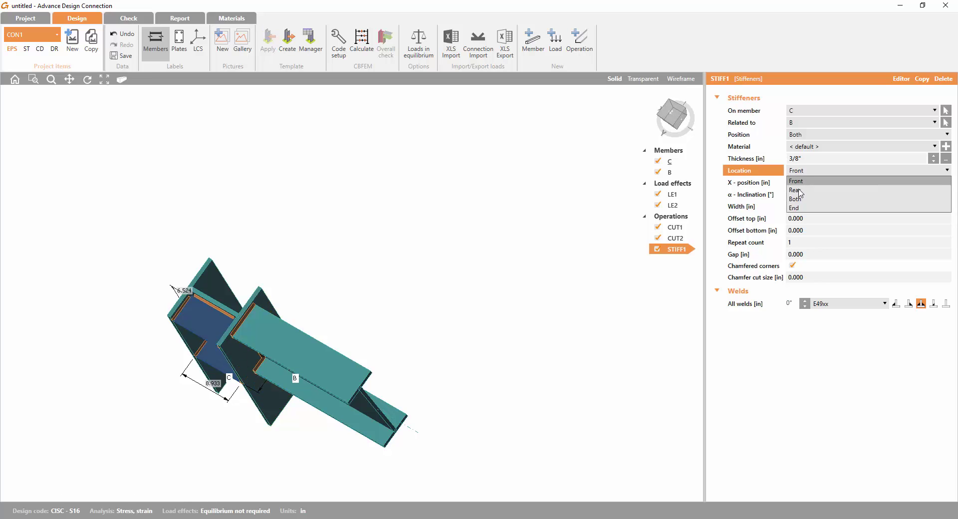
left_click(800, 196)
middle_click_drag(299, 379, 639, 249)
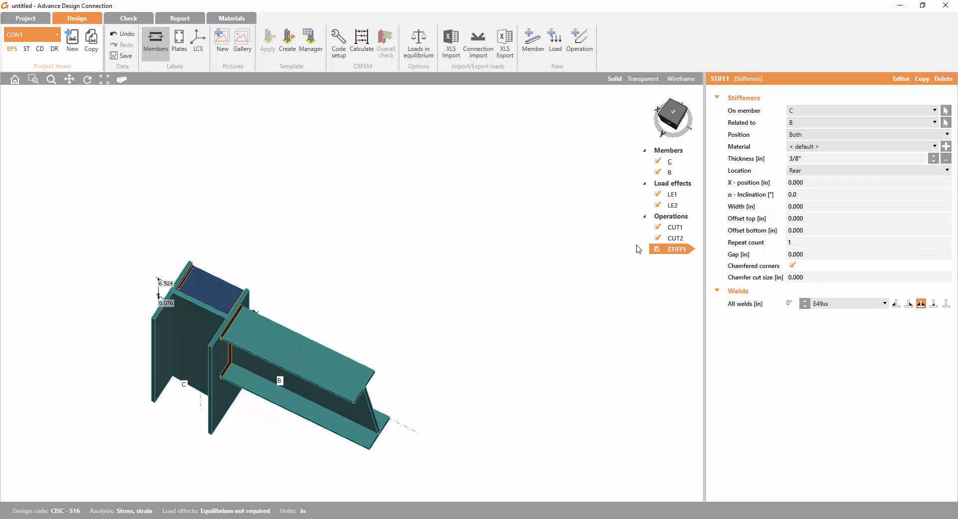
Set the STIFF1 stiffener location to Both and inspect the stiffeners on column C from the side
left_click(794, 172)
left_click(800, 203)
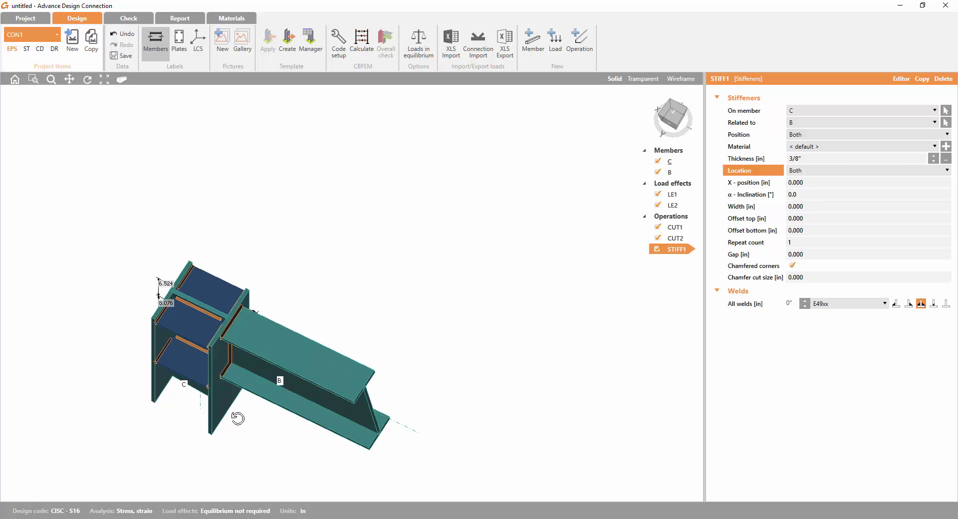
middle_click_drag(238, 419, 304, 322)
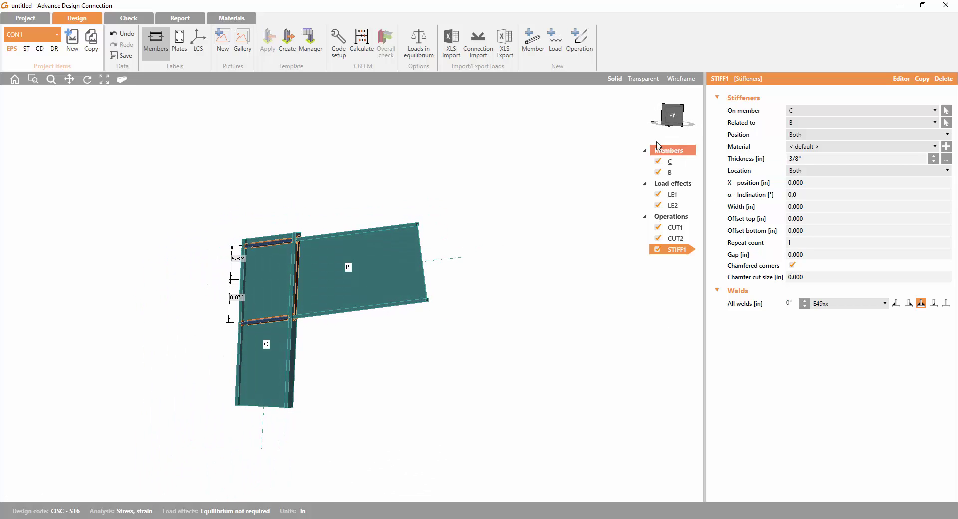
middle_click_drag(436, 318, 391, 325)
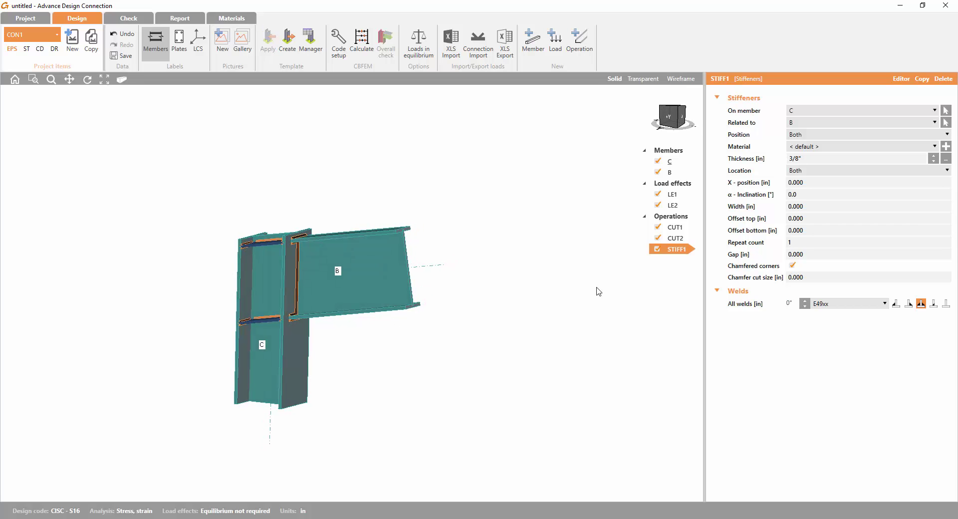
middle_click_drag(316, 380, 351, 368)
scroll(352, 345, "up", 5)
scroll(352, 345, "down", 5)
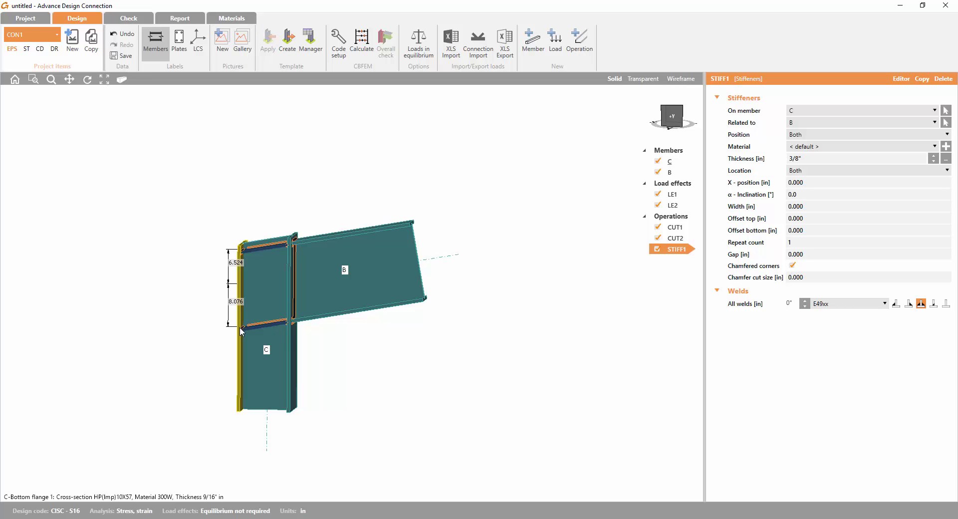
middle_click_drag(361, 329, 362, 324)
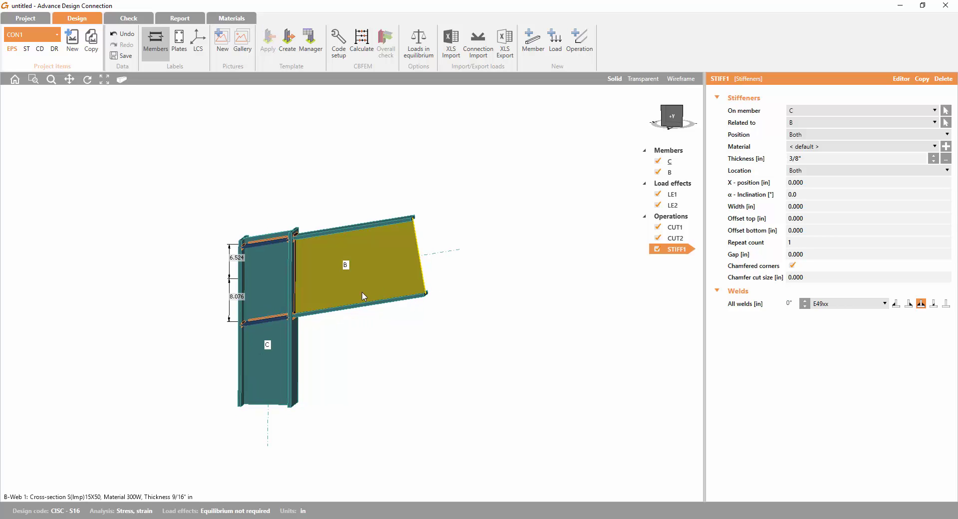
right_click_drag(366, 295, 360, 298)
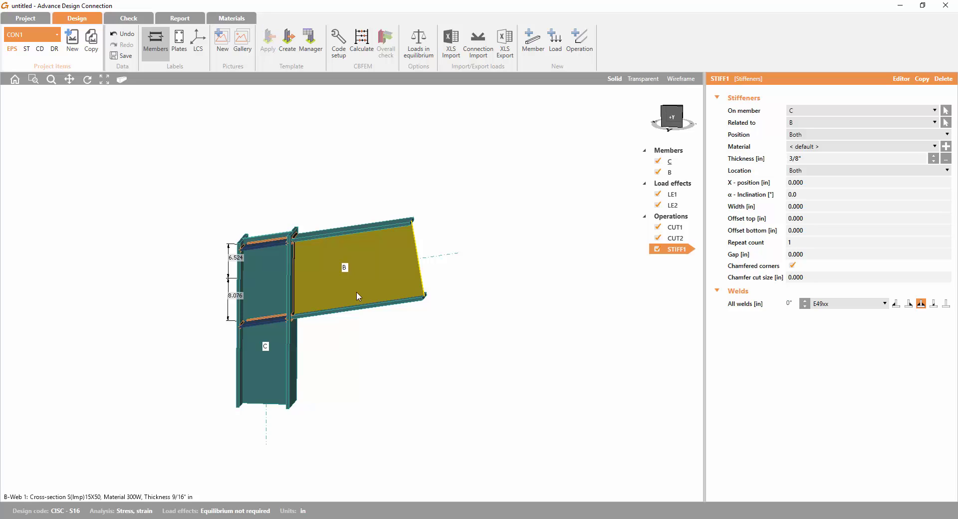
Set the pitch of member B to 25° in its position properties
left_click(669, 173)
left_click(786, 183)
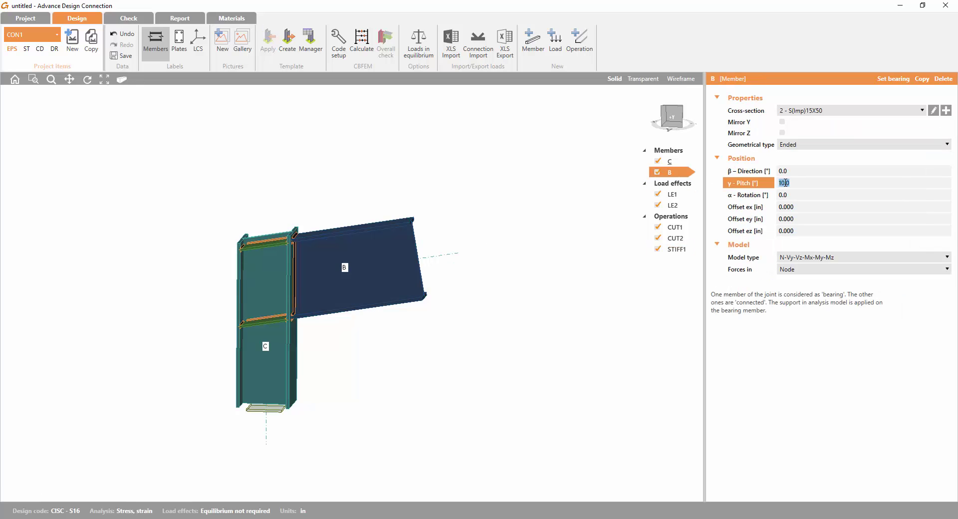
left_click_drag(784, 183, 758, 188)
type("25")
key("Tab")
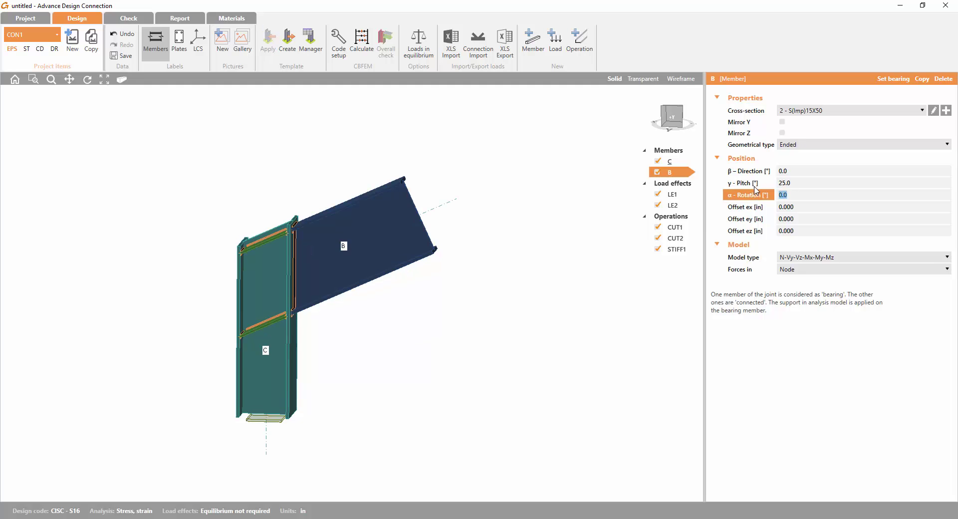
scroll(286, 322, "up", 3)
scroll(305, 370, "down", 3)
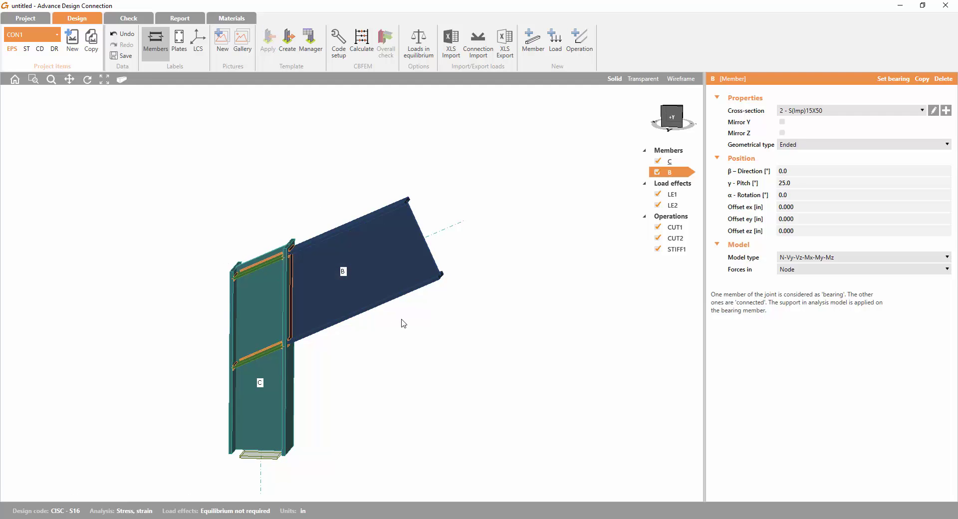
Examine from several angles how the column stiffeners align with the steeply pitched beam B
right_click_drag(402, 325, 349, 278)
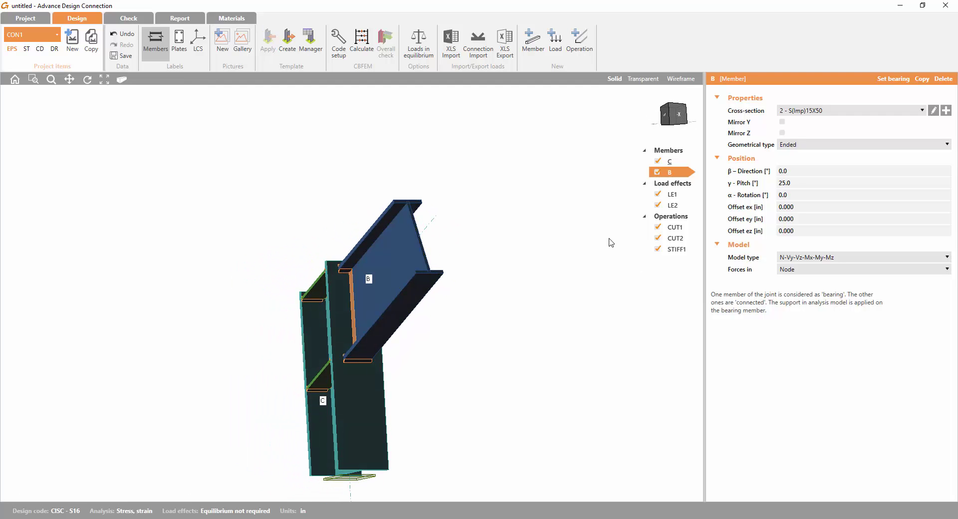
right_click_drag(425, 354, 515, 373)
right_click_drag(400, 393, 447, 436)
scroll(307, 285, "up", 4)
scroll(417, 460, "down", 2)
middle_click_drag(435, 429, 317, 372)
right_click_drag(316, 372, 405, 332)
scroll(345, 349, "down", 5)
Set the pitch of member B to 10° and inspect the joint again
left_click(797, 183)
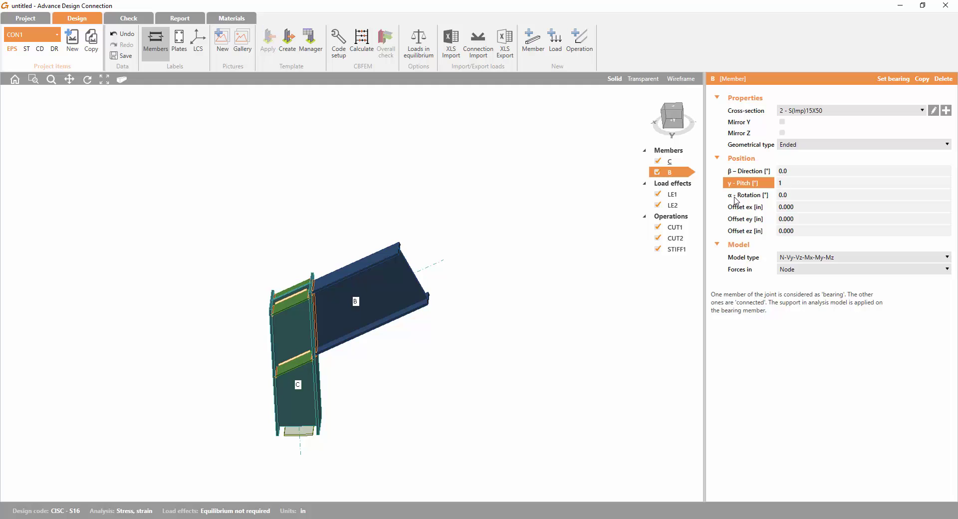
key("Tab")
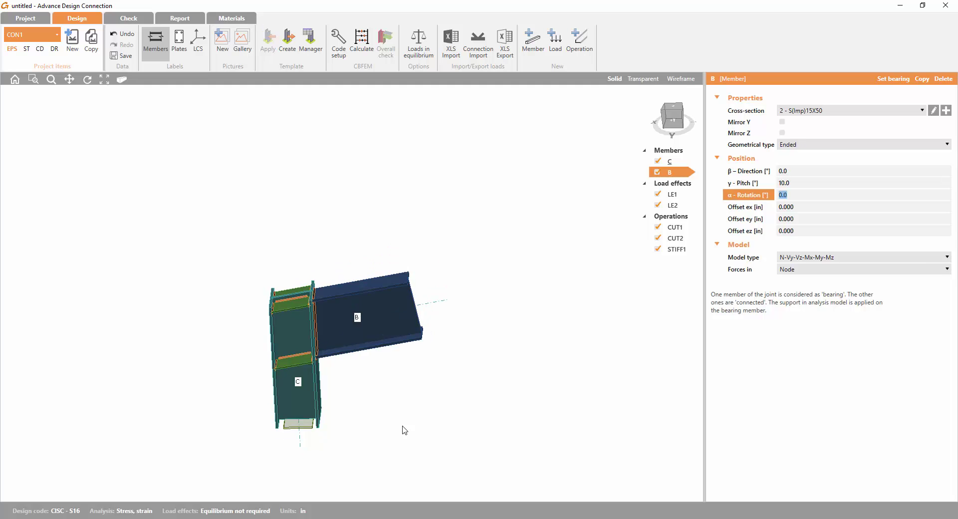
scroll(364, 399, "up", 5)
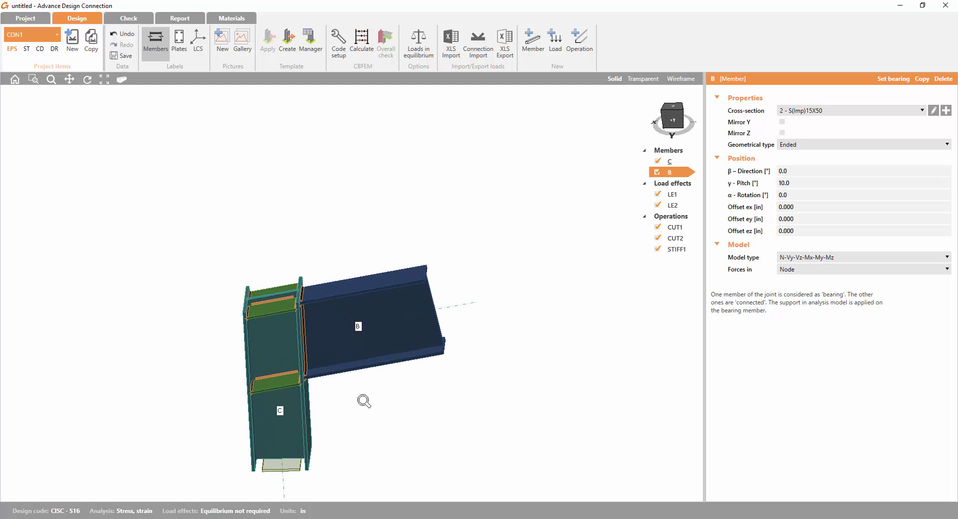
left_click(671, 119)
right_click_drag(412, 296, 383, 332)
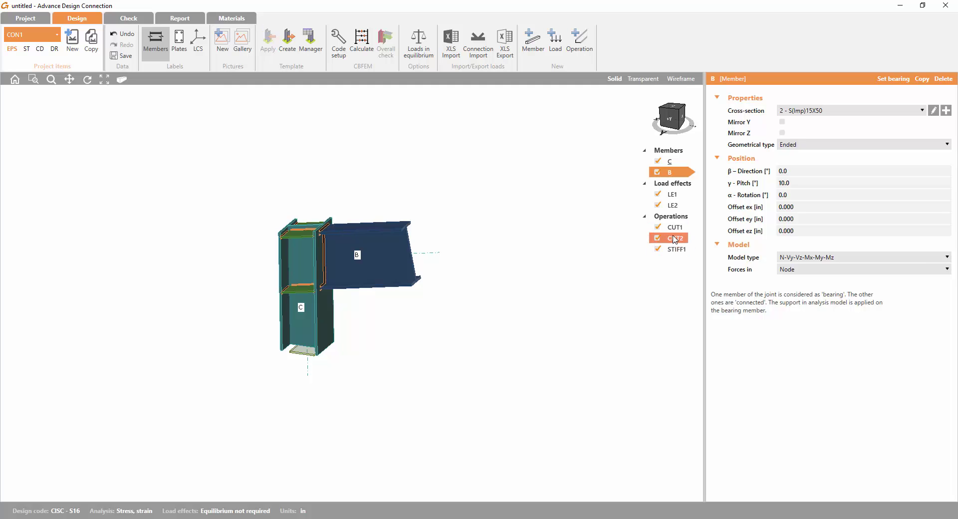
Browse the available operation types, cancel without adding one, and view the whole joint
left_click(678, 217)
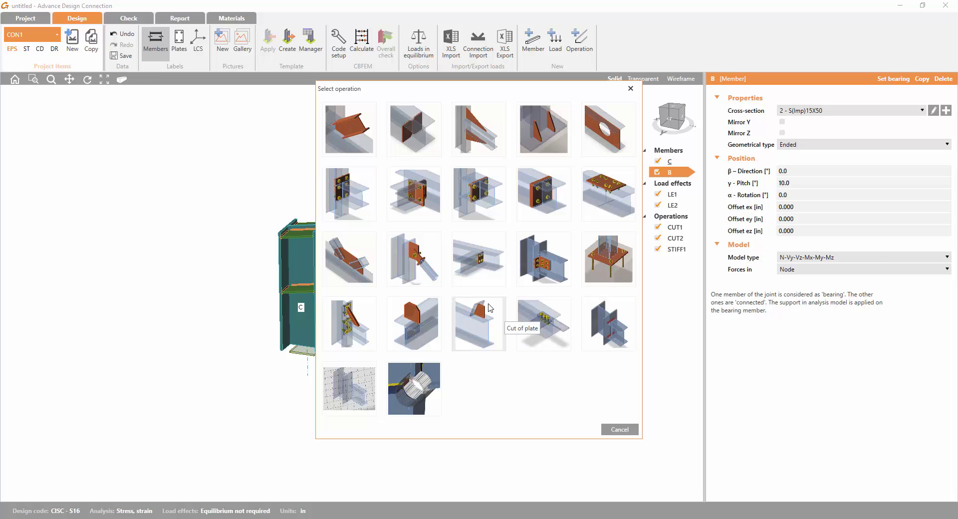
left_click(618, 430)
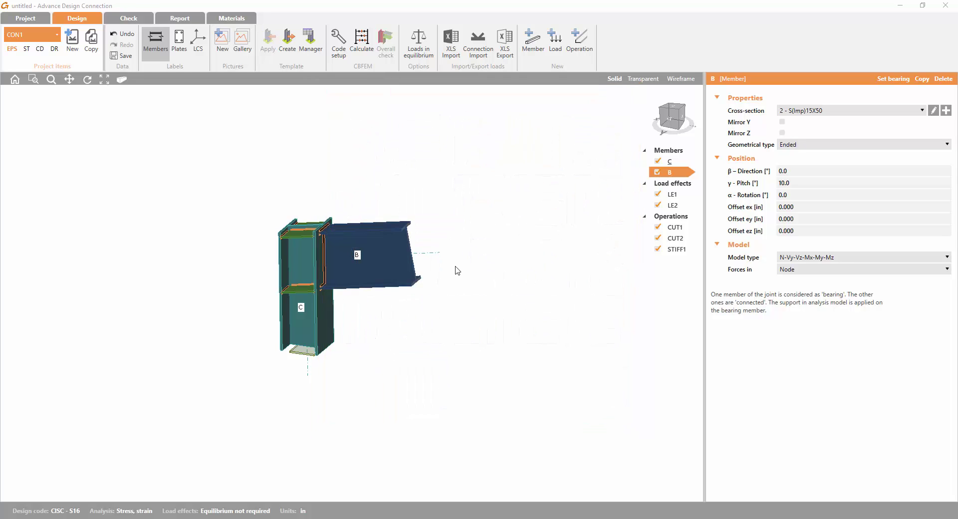
scroll(454, 280, "down", 3)
middle_click_drag(407, 350, 345, 323)
scroll(315, 366, "down", 2)
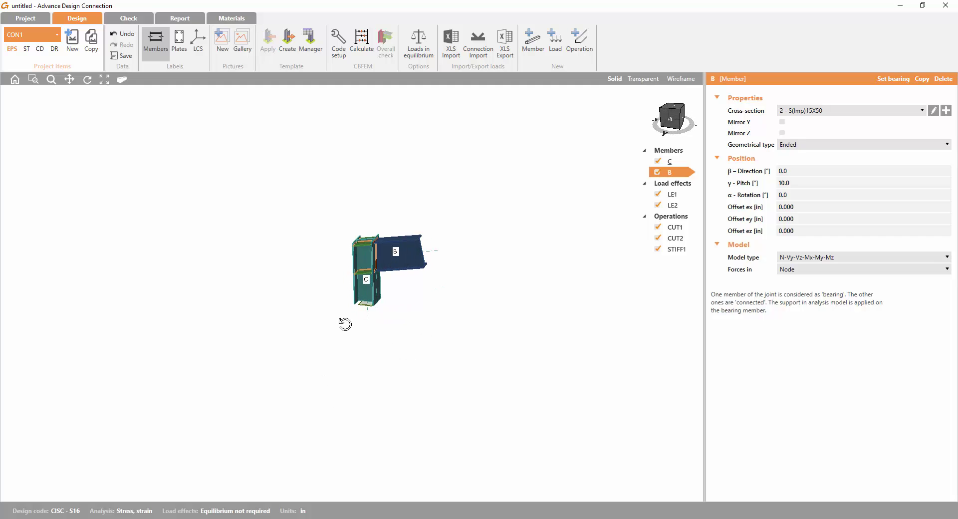
Start a new project without saving the current one, choose the bolted end plate design with a haunch under the beam, and create it
left_click(29, 17)
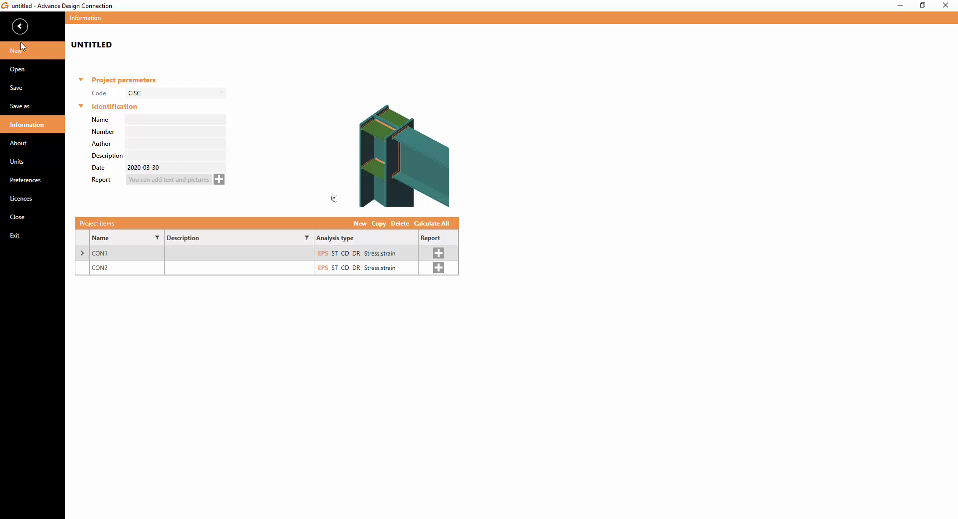
left_click(16, 51)
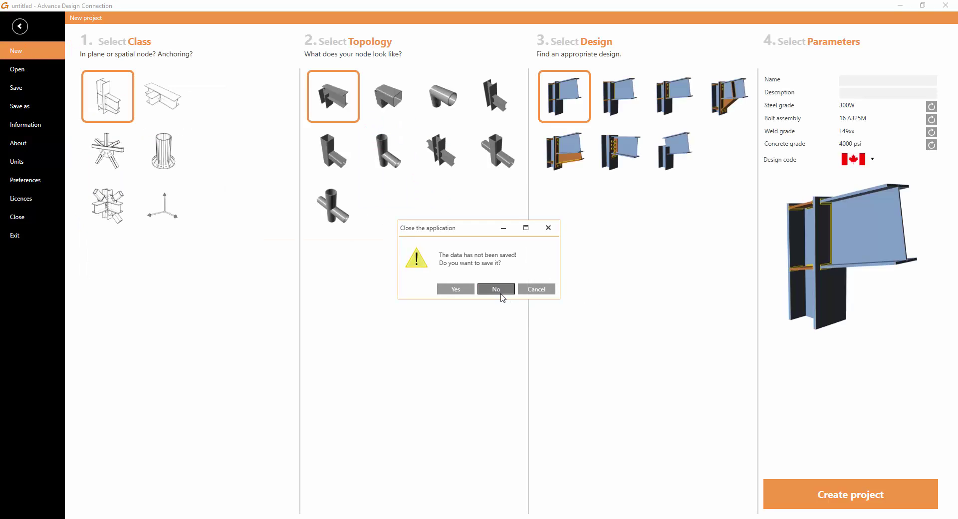
left_click(497, 290)
left_click(584, 142)
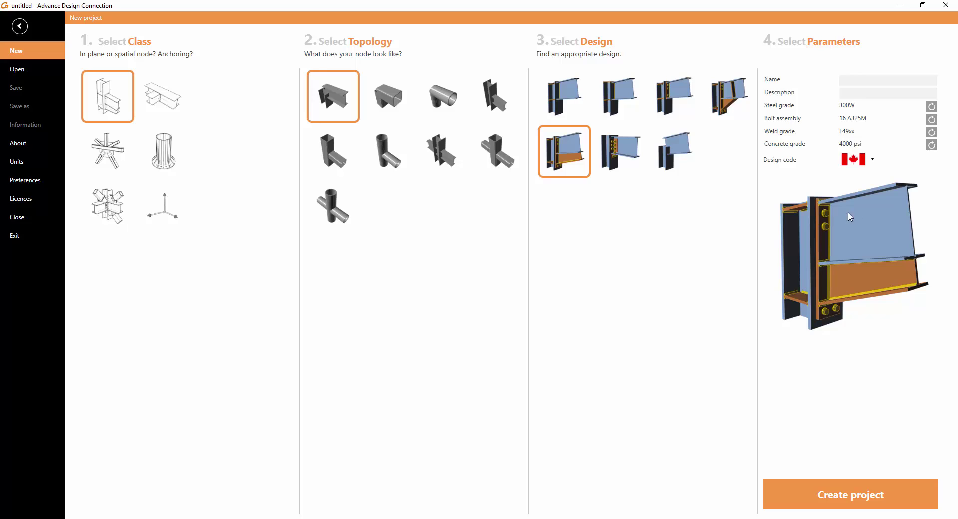
left_click(898, 484)
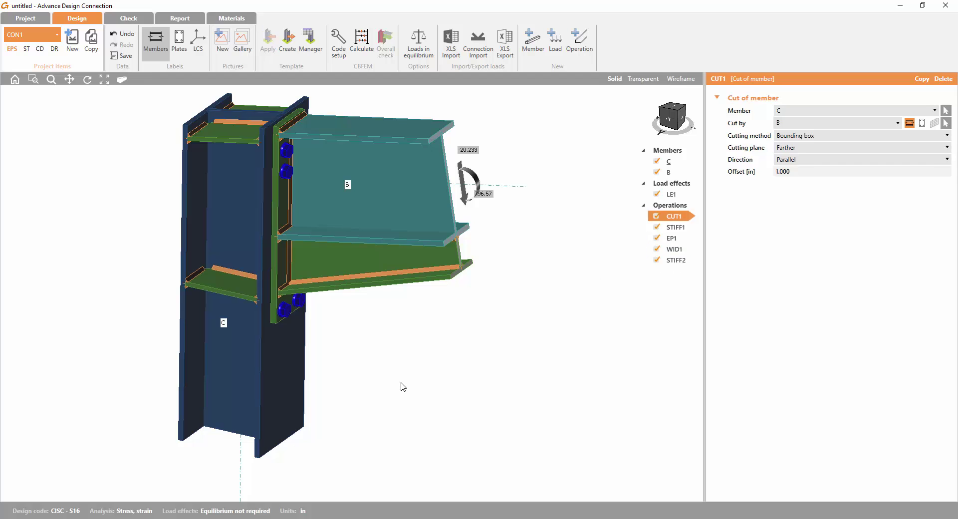
Turn off the WID1 operation, inspect the joint without the haunch, and turn the operation back on
mouse_move(405, 382)
right_mouse_down()
mouse_move(480, 341)
mouse_move(401, 374)
right_mouse_up()
scroll(375, 378, "down", 3)
middle_click_drag(402, 370, 414, 359)
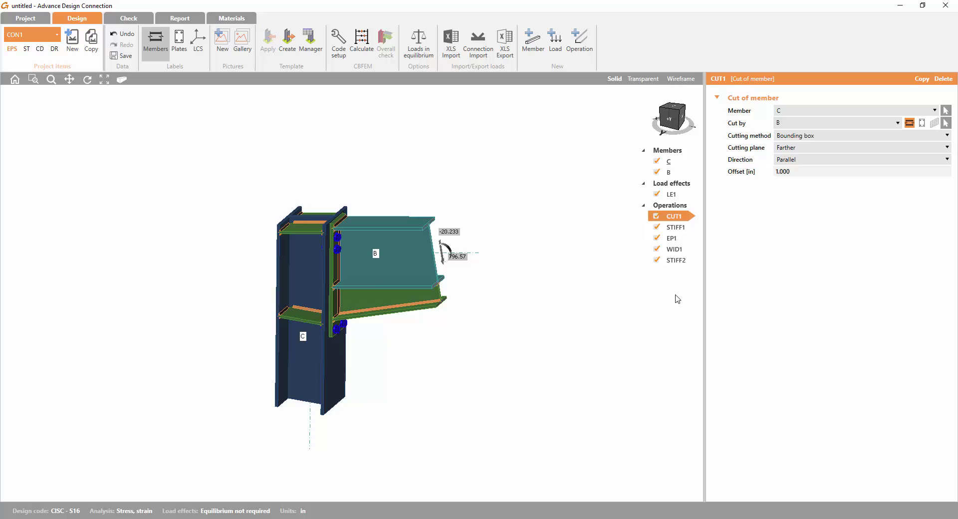
left_click(656, 250)
scroll(400, 402, "up", 5)
scroll(374, 359, "down", 6)
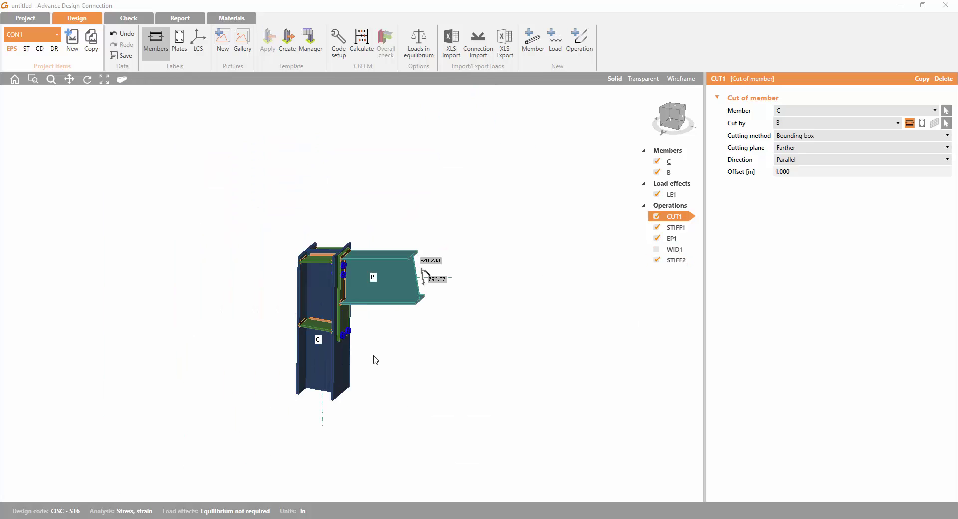
right_click_drag(374, 359, 396, 340)
scroll(365, 313, "up", 4)
left_click(657, 249)
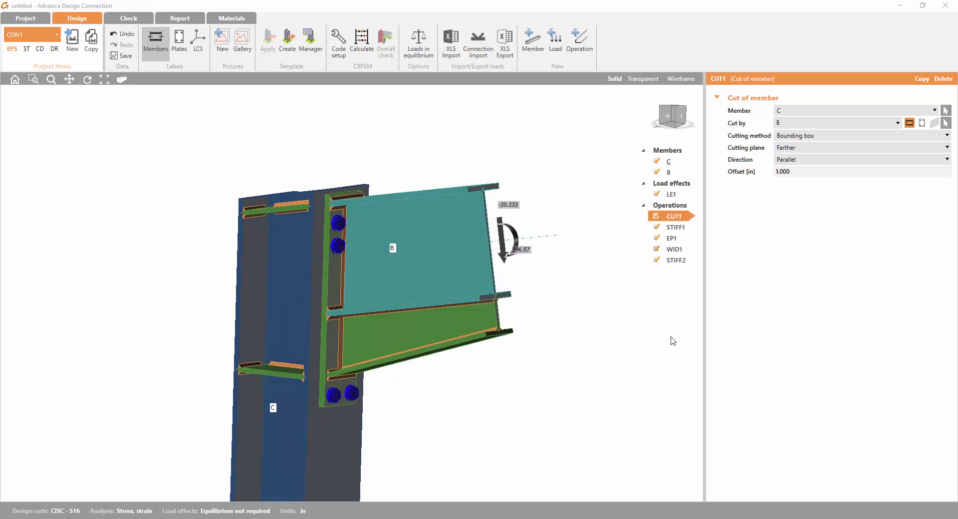
Review the WID1 widener properties and inspect the haunch under beam B from several sides
left_click(674, 249)
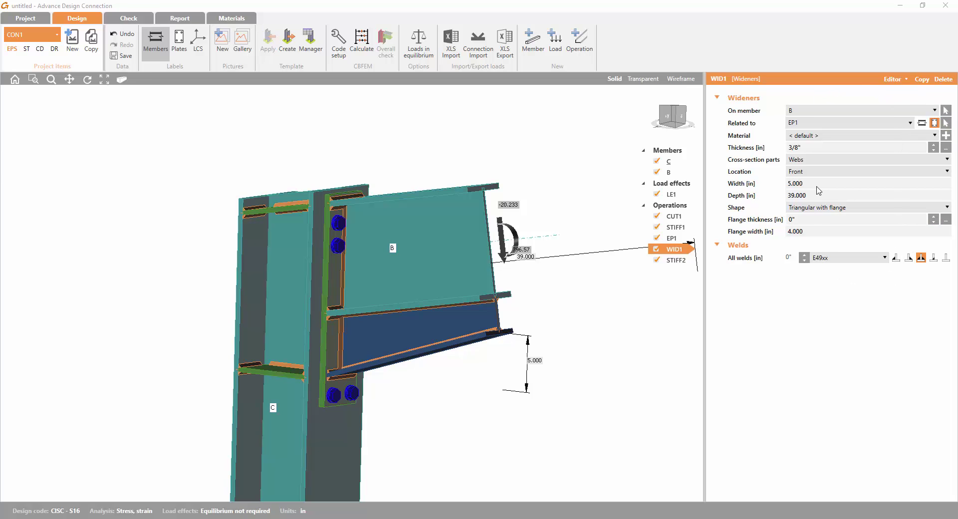
right_click_drag(631, 325, 481, 254)
scroll(509, 295, "down", 3)
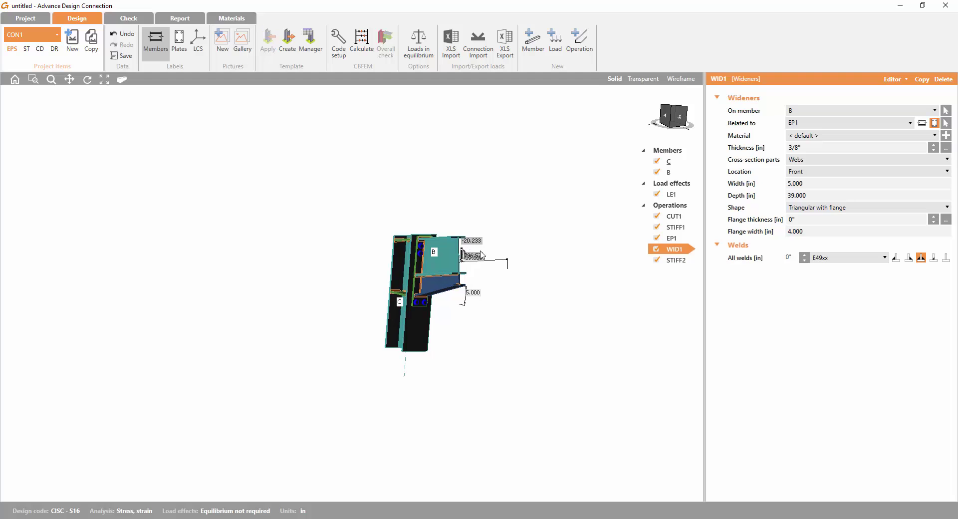
left_click(679, 150)
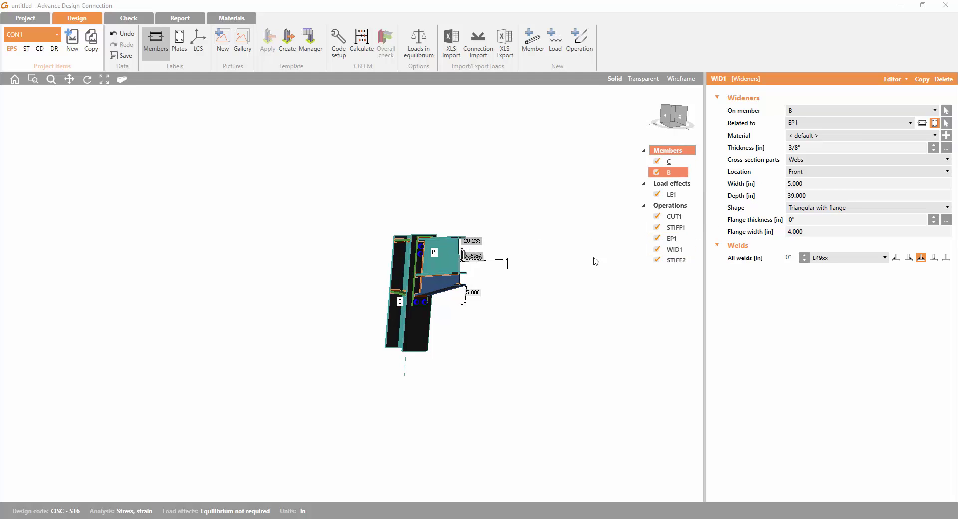
right_click_drag(477, 348, 336, 363)
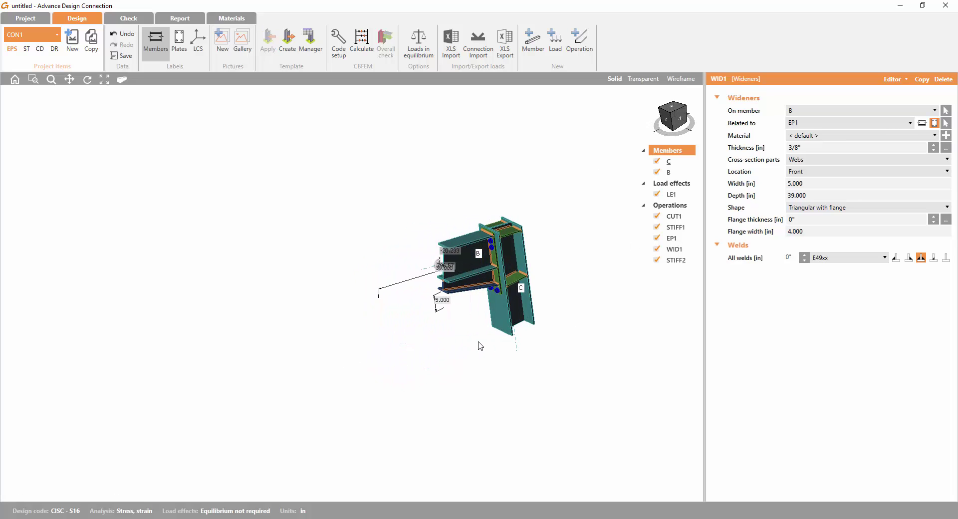
right_click_drag(432, 359, 504, 334)
middle_click_drag(504, 334, 498, 306)
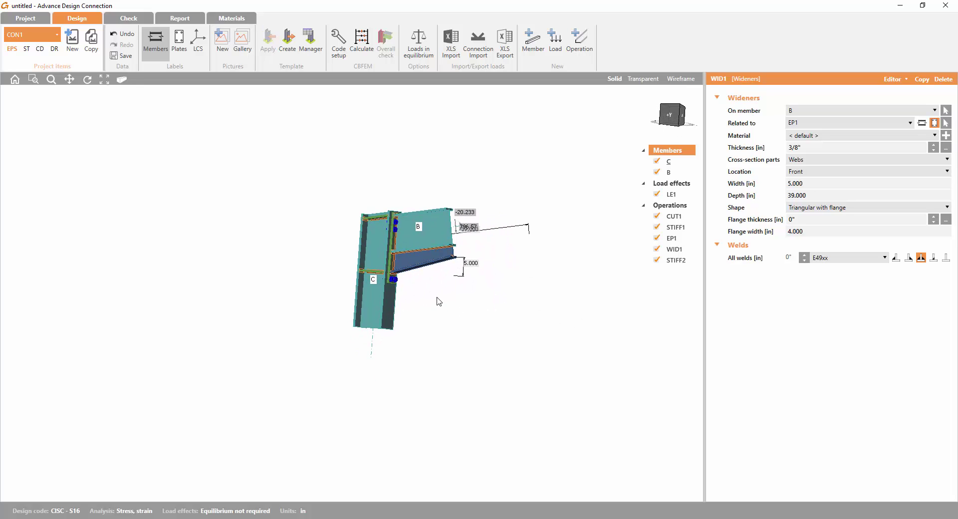
right_click_drag(401, 321, 421, 353)
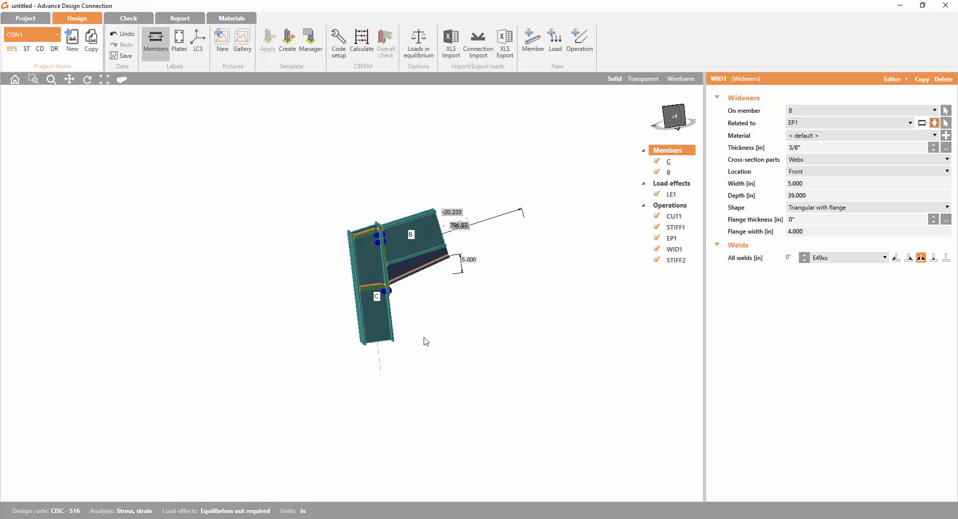
Review the LE1 load effect and inspect the forces applied at the end of member B
left_click(671, 194)
scroll(499, 235, "up", 4)
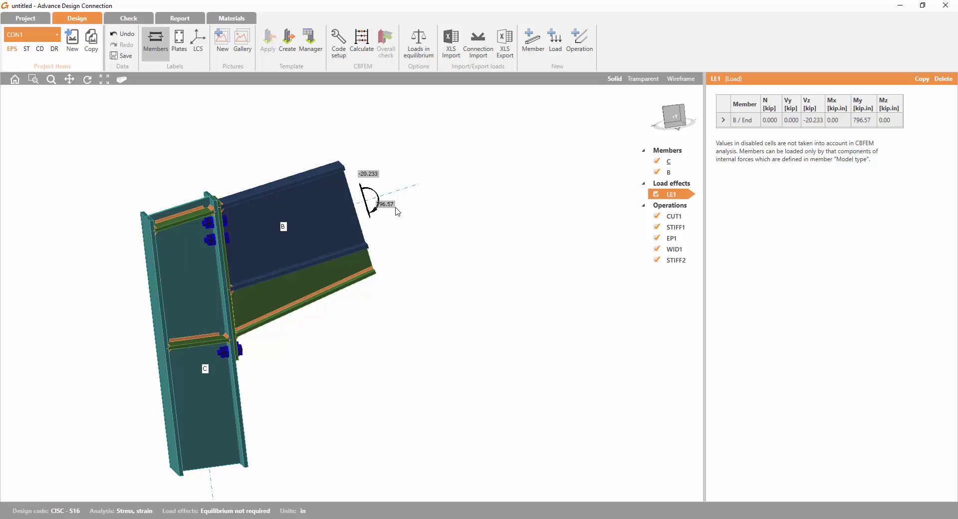
right_click_drag(394, 282, 419, 331)
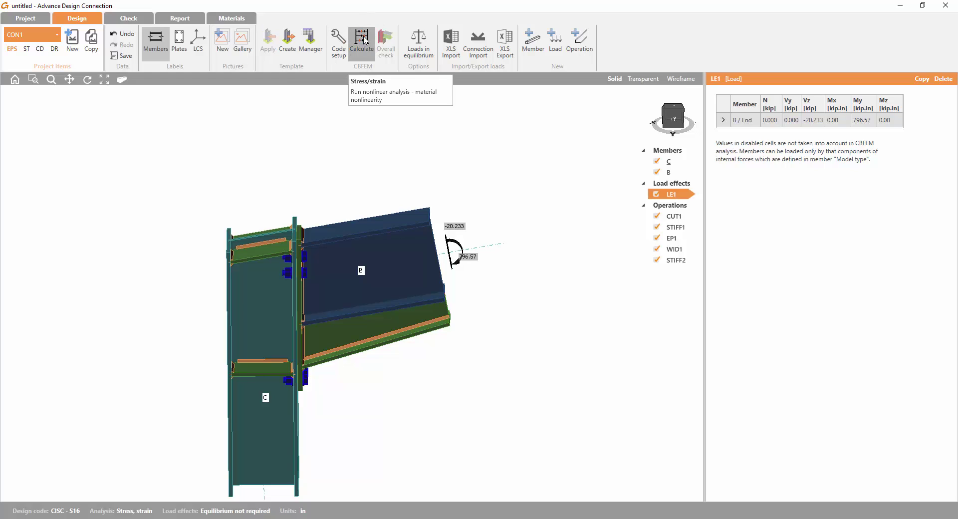
Run the stress/strain calculation and inspect the overall check results on the joint from the side
left_click(364, 41)
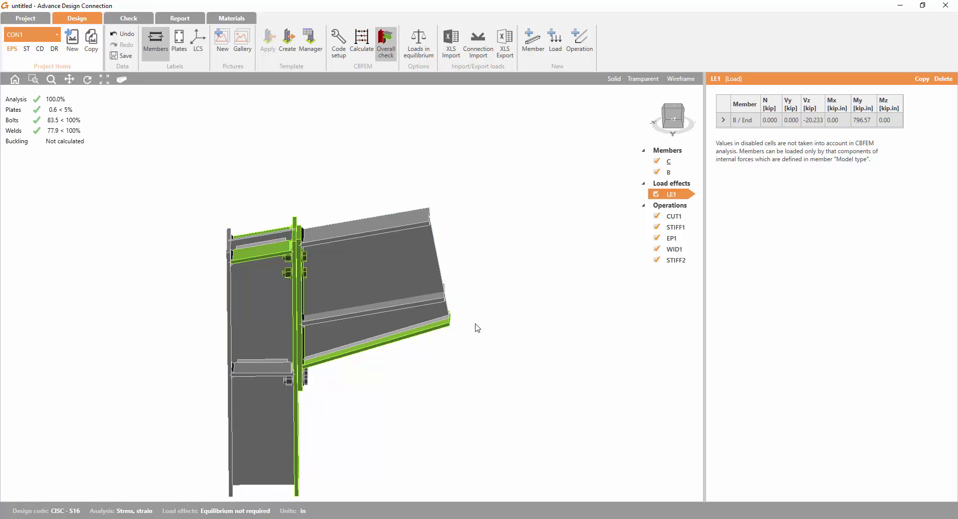
scroll(349, 377, "up", 5)
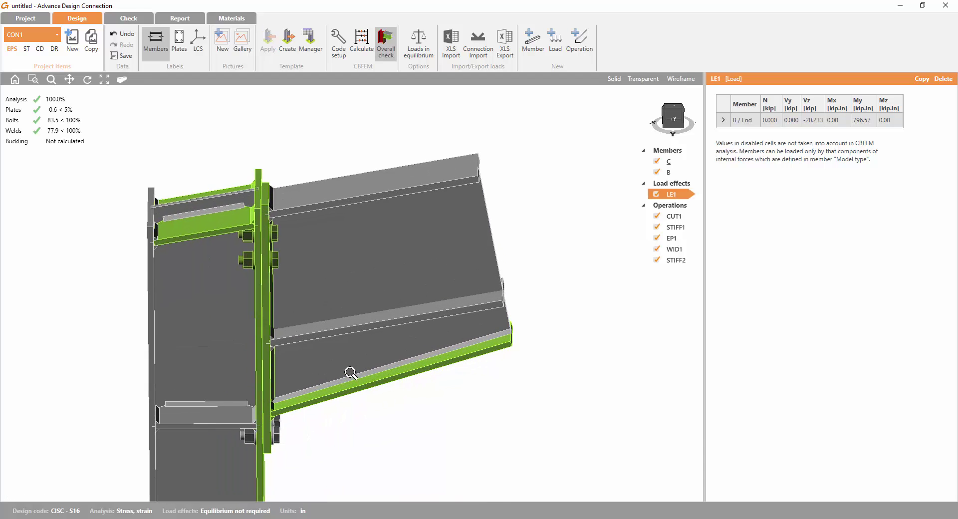
scroll(350, 376, "down", 5)
middle_click_drag(329, 427, 349, 383)
middle_click_drag(352, 434, 365, 394, "shift")
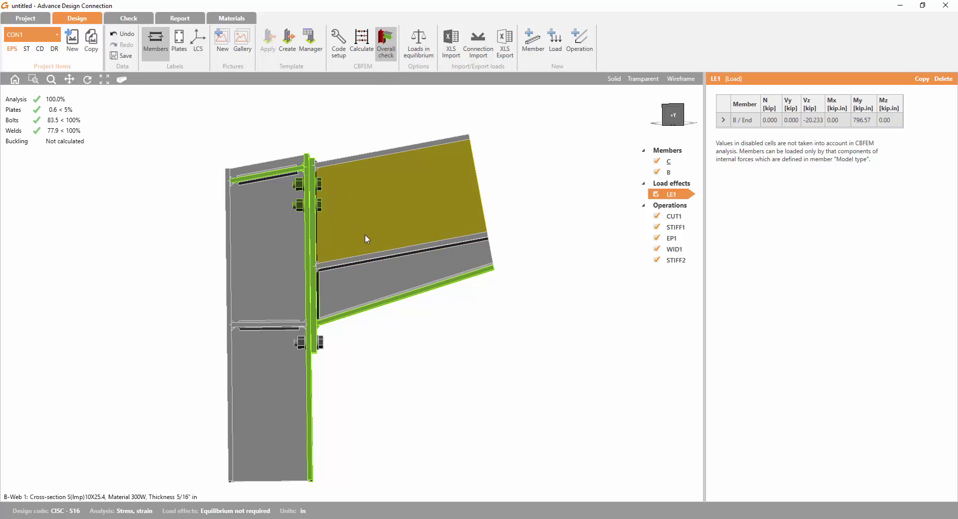
Inspect the overall check colouring on the column, end plate, bolts and haunched beam from several sides
middle_click_drag(365, 235, 326, 273)
middle_click_drag(313, 193, 326, 177)
middle_click_drag(348, 210, 368, 272)
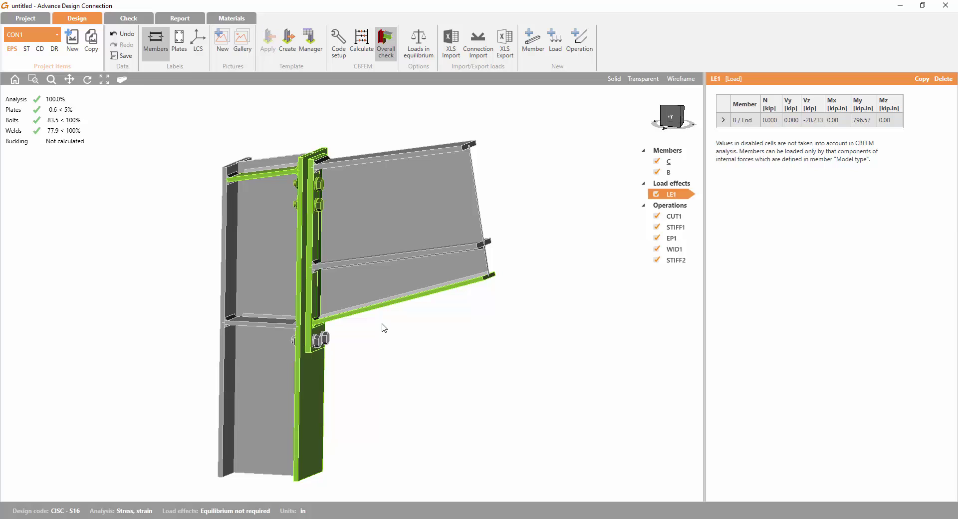
right_click_drag(381, 353, 321, 294)
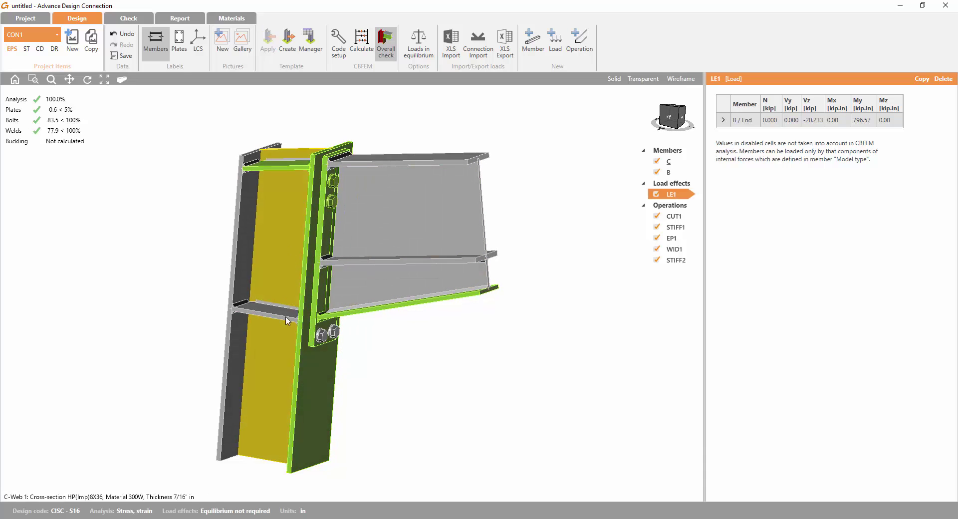
right_click_drag(295, 364, 462, 357)
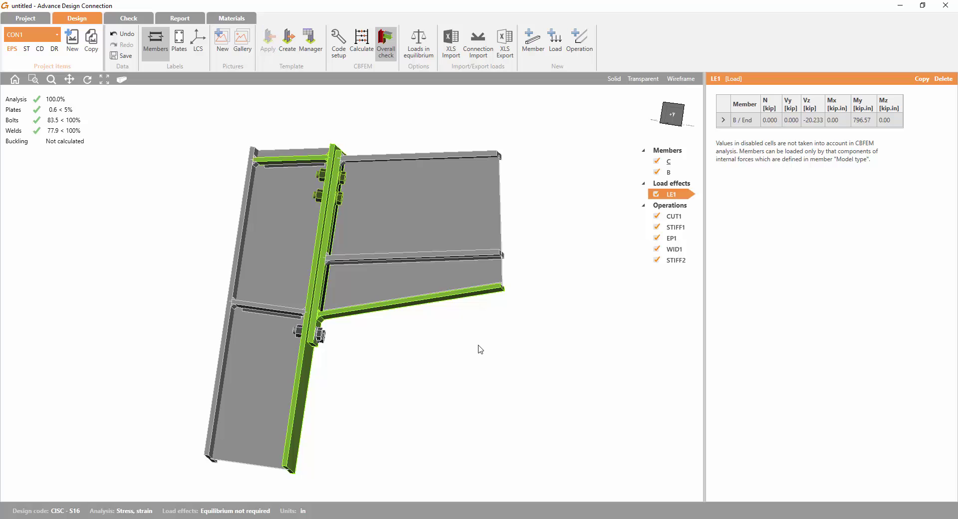
right_click_drag(497, 246, 398, 254)
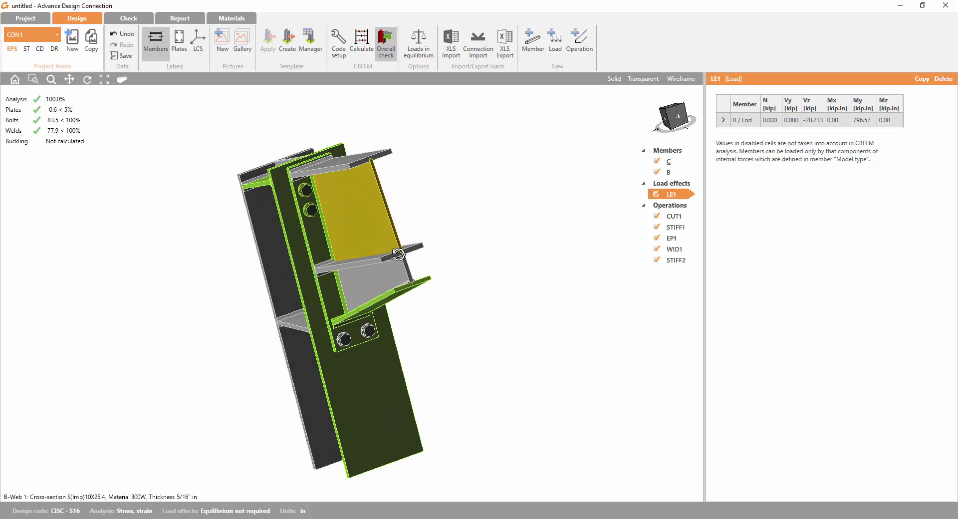
right_click_drag(395, 299, 364, 248)
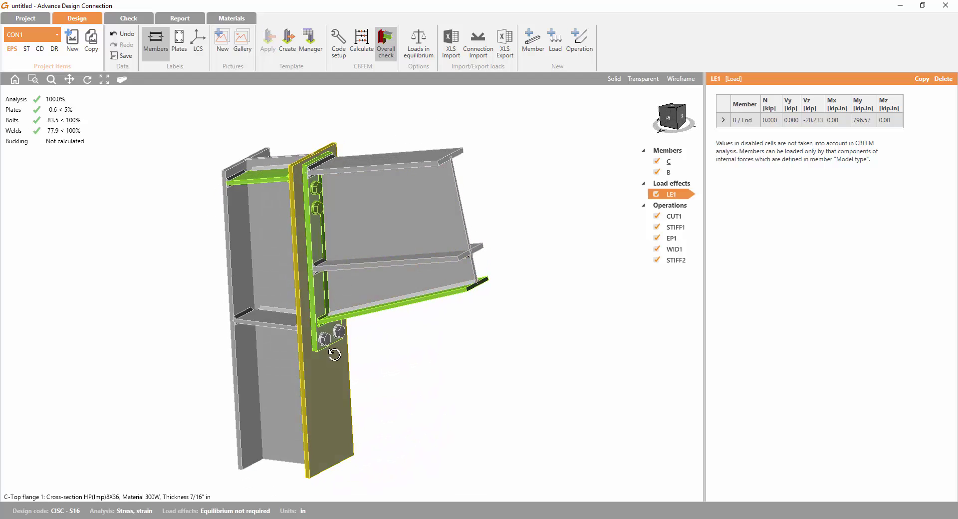
right_click_drag(334, 354, 349, 330)
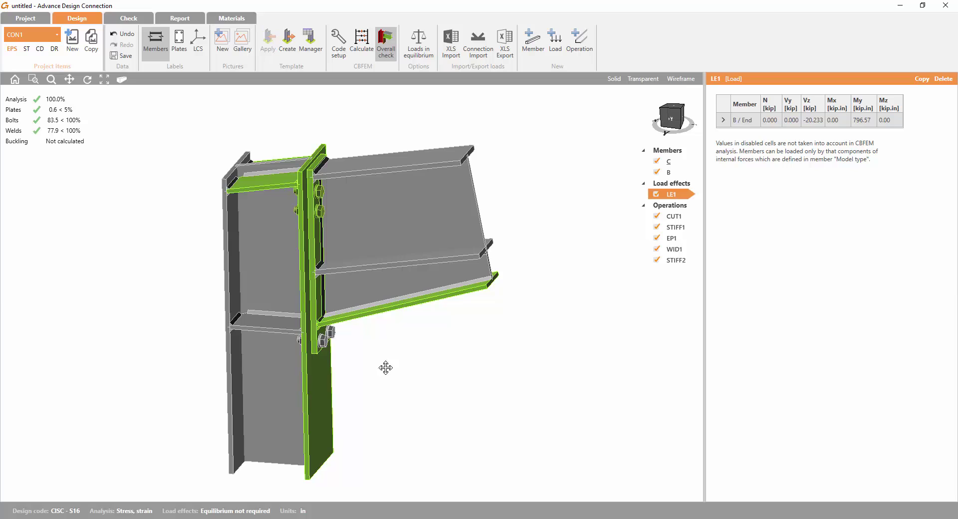
middle_click_drag(385, 367, 409, 361)
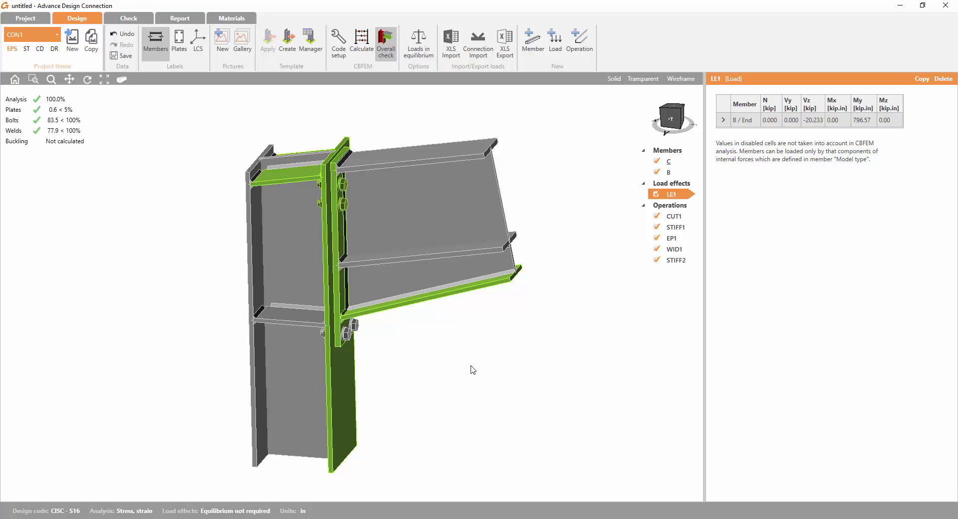
middle_click_drag(201, 167, 203, 183)
middle_click_drag(233, 253, 225, 239)
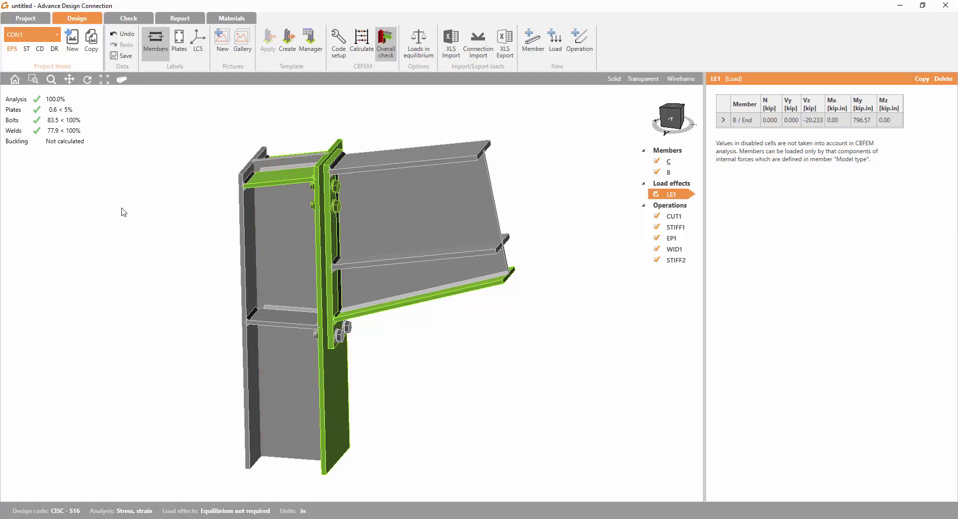
Open the detailed check results, display the strain check, and inspect the strained zones at the end plate, column flange and haunch
left_click(132, 21)
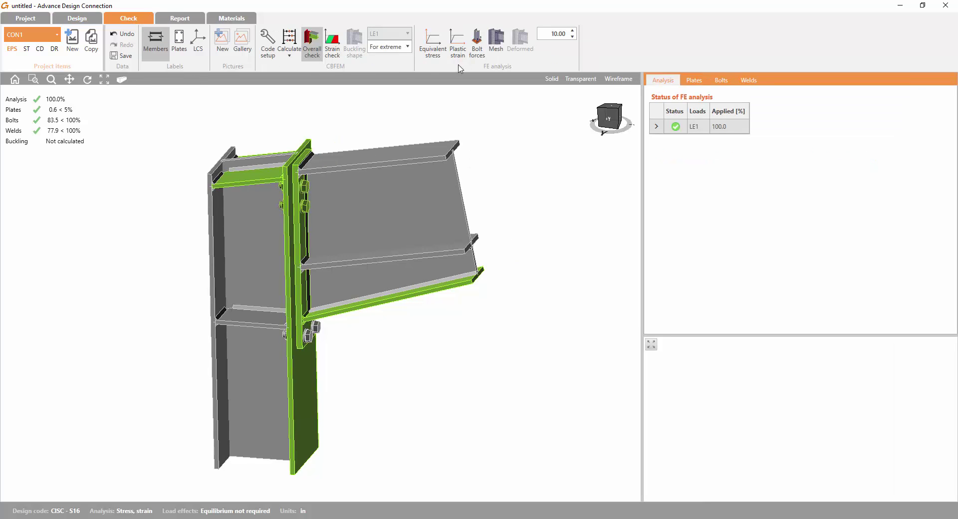
right_click_drag(456, 346, 406, 347)
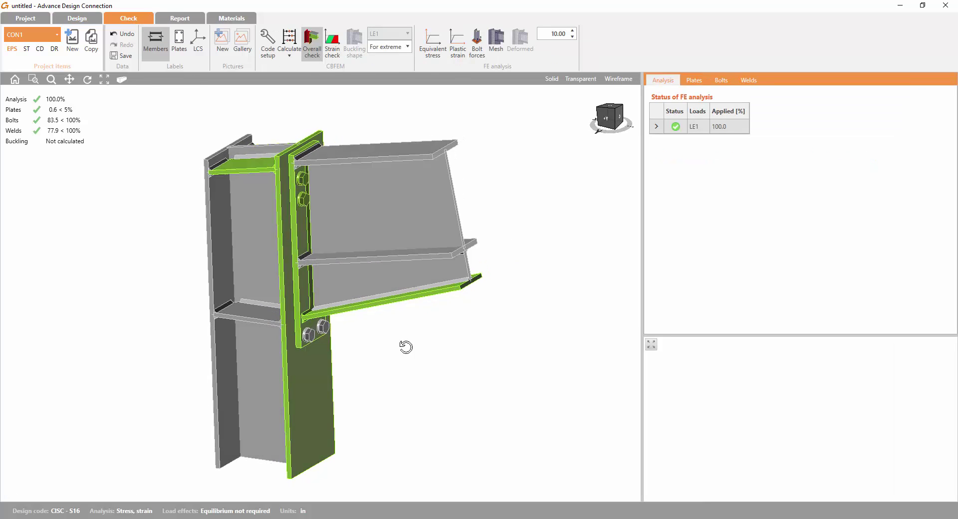
left_click(333, 44)
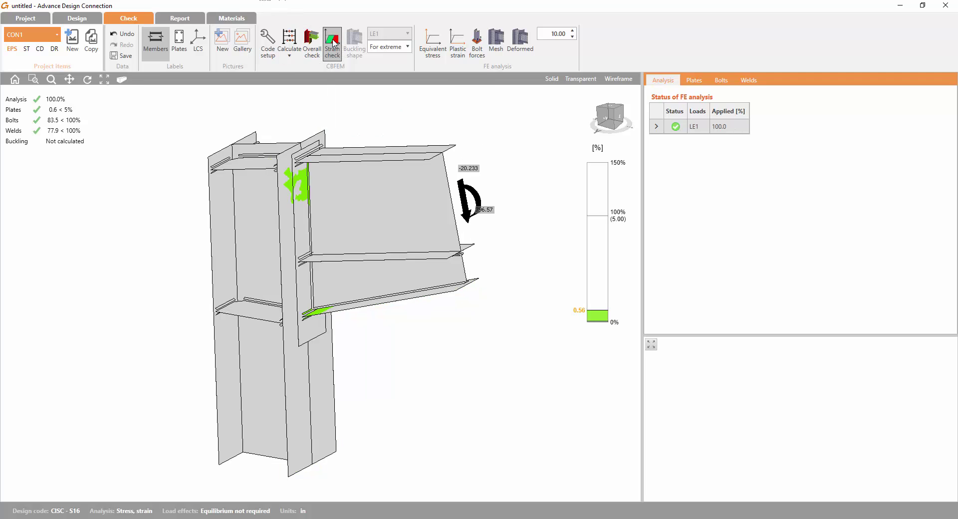
scroll(254, 190, "up", 3)
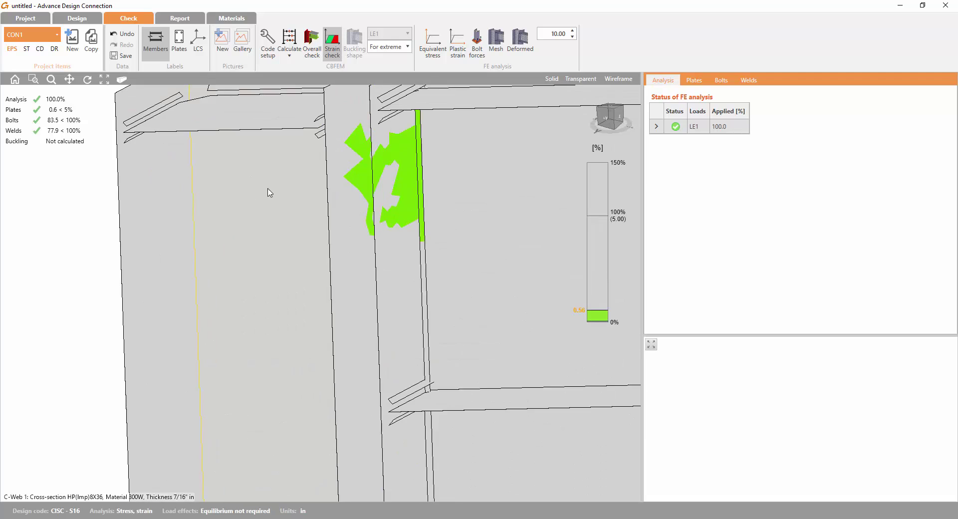
scroll(287, 188, "down", 3)
right_click_drag(292, 193, 386, 178)
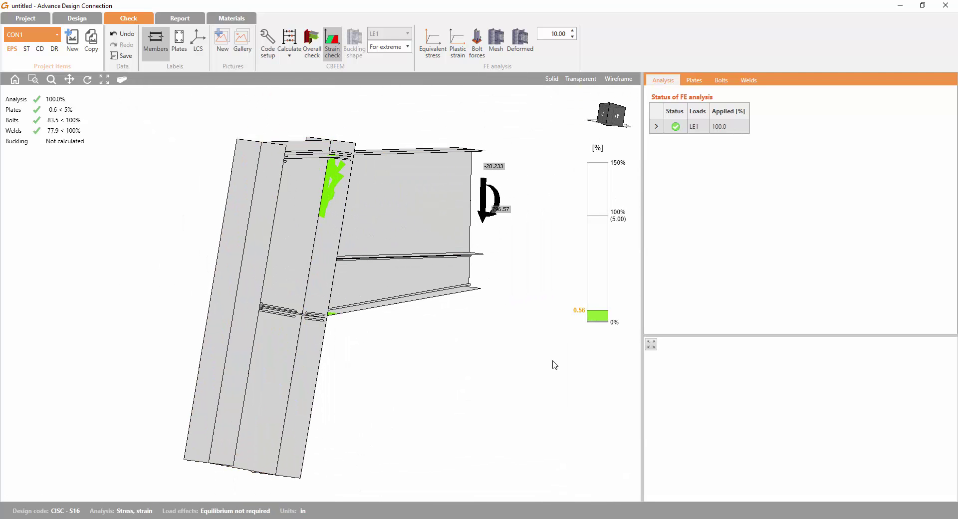
right_click_drag(552, 364, 454, 221)
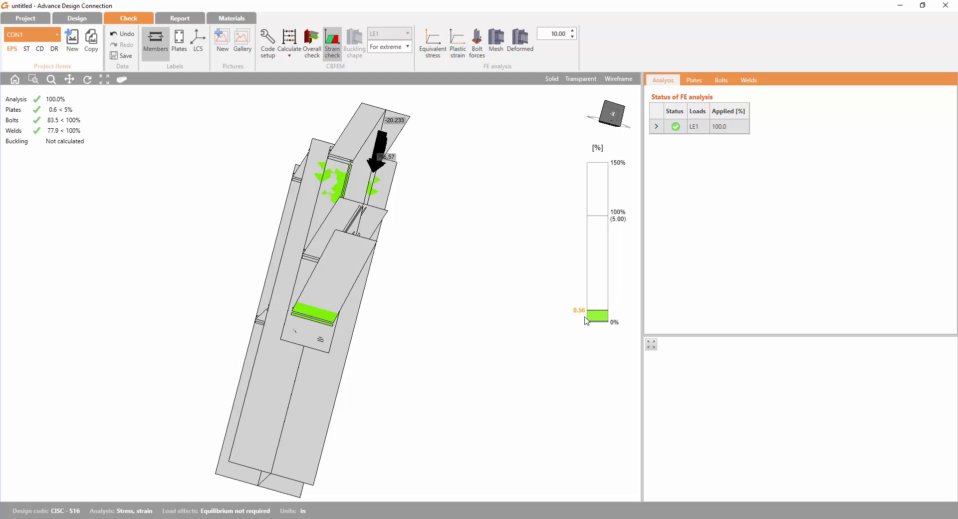
right_click_drag(438, 375, 496, 391)
right_click_drag(307, 233, 310, 241)
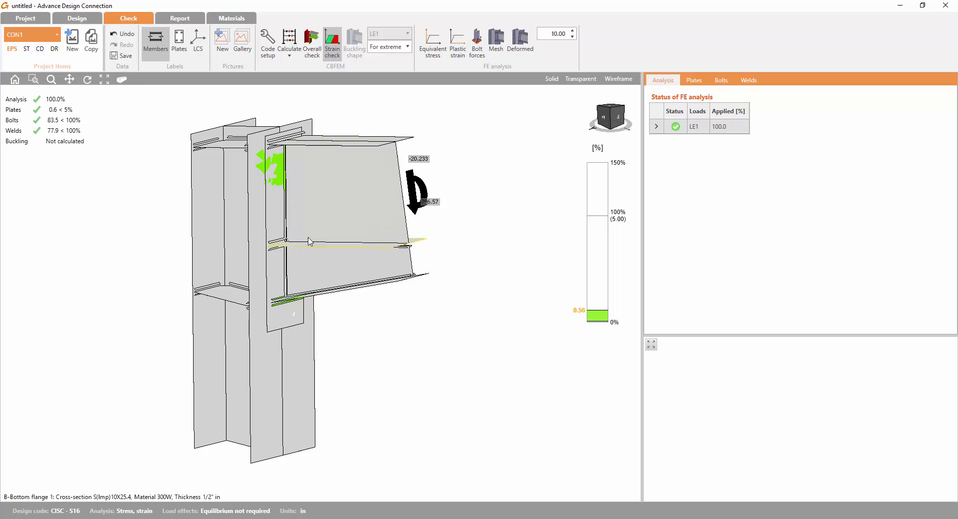
right_click_drag(413, 199, 412, 206)
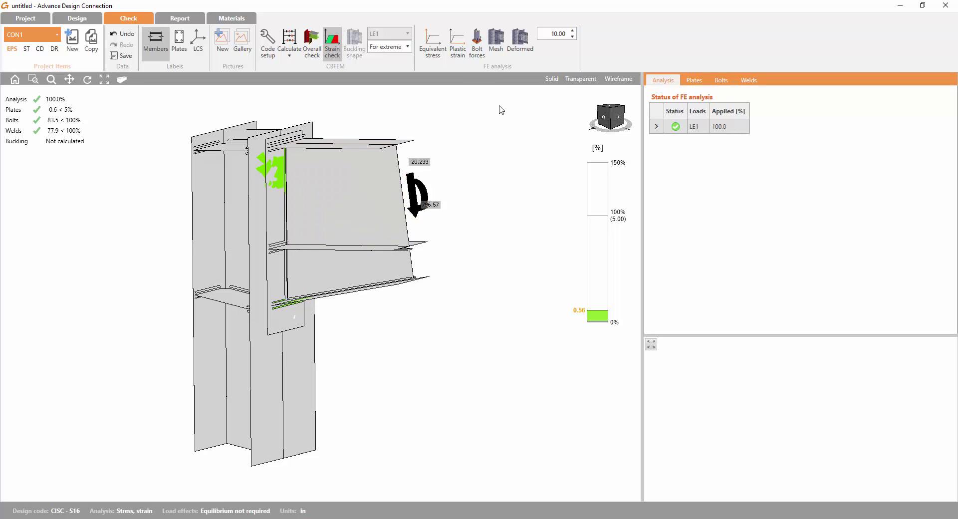
Display the equivalent stress results with the finite element mesh and inspect the column web and haunch up close
left_click(443, 37)
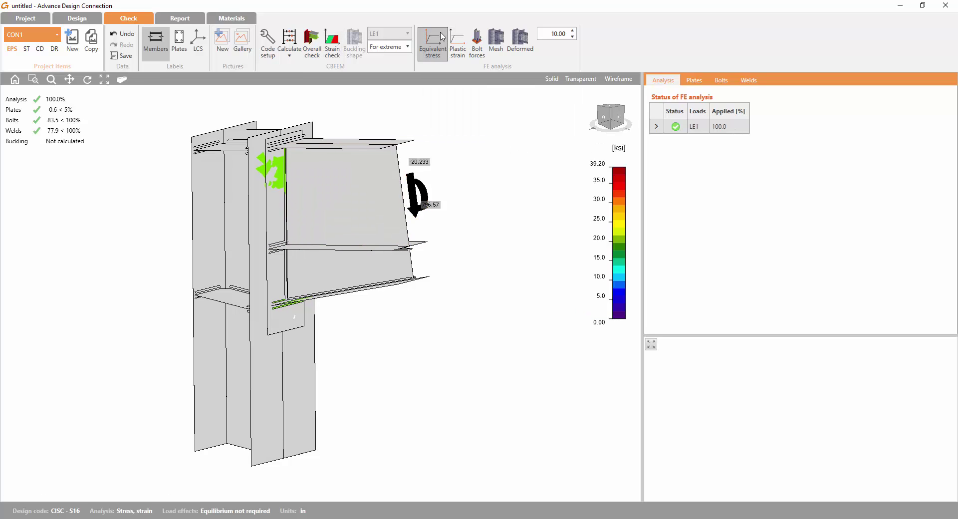
right_click_drag(426, 301, 428, 239)
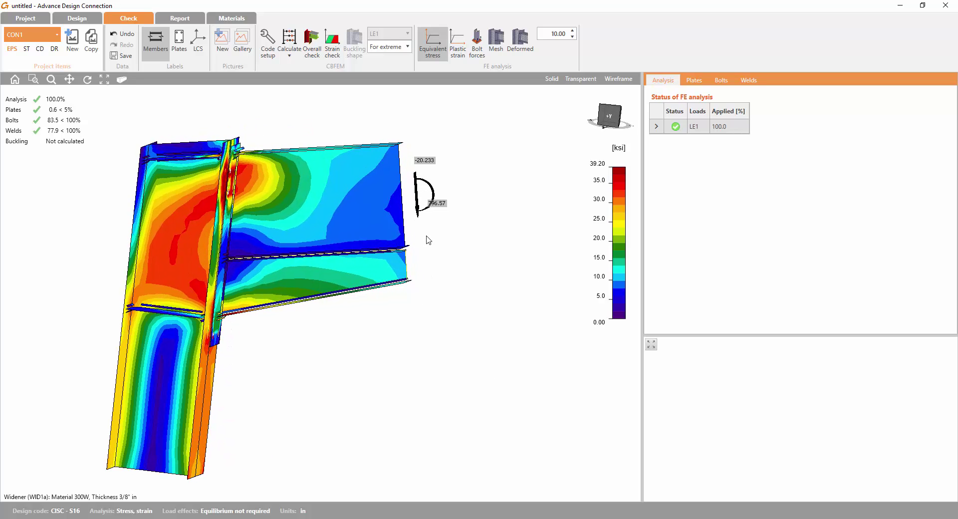
left_click(496, 40)
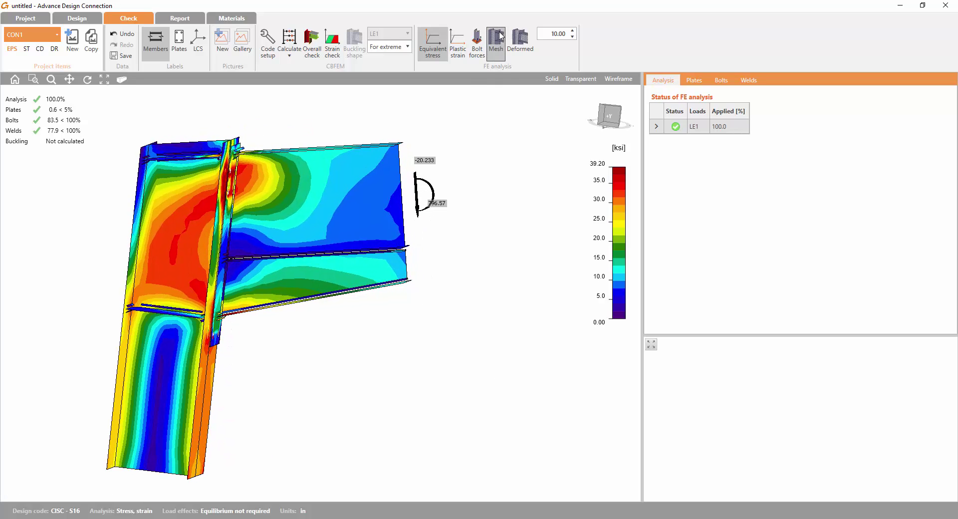
right_click_drag(287, 306, 391, 299)
scroll(355, 272, "up", 5)
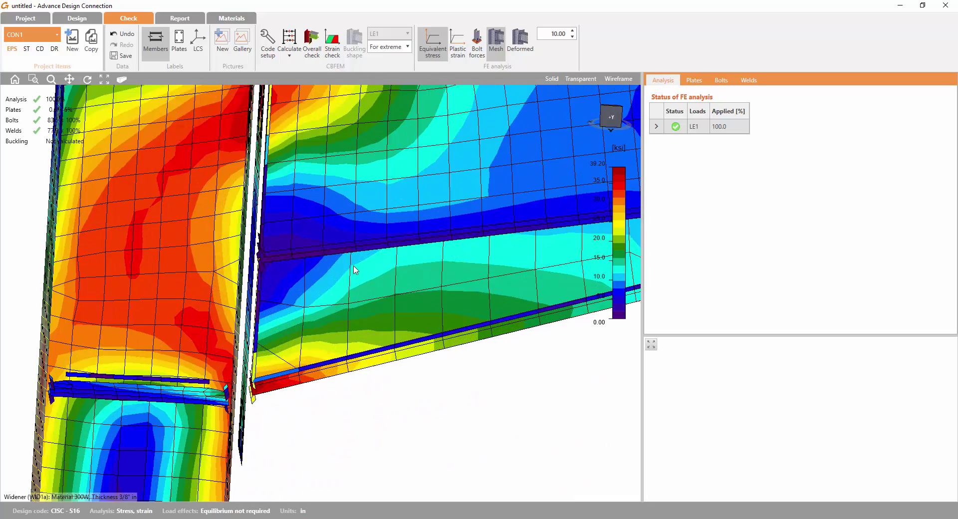
Examine the equivalent stress around the end plate's lower bolts and along the WID1 widener weld
right_click_drag(316, 313, 215, 347)
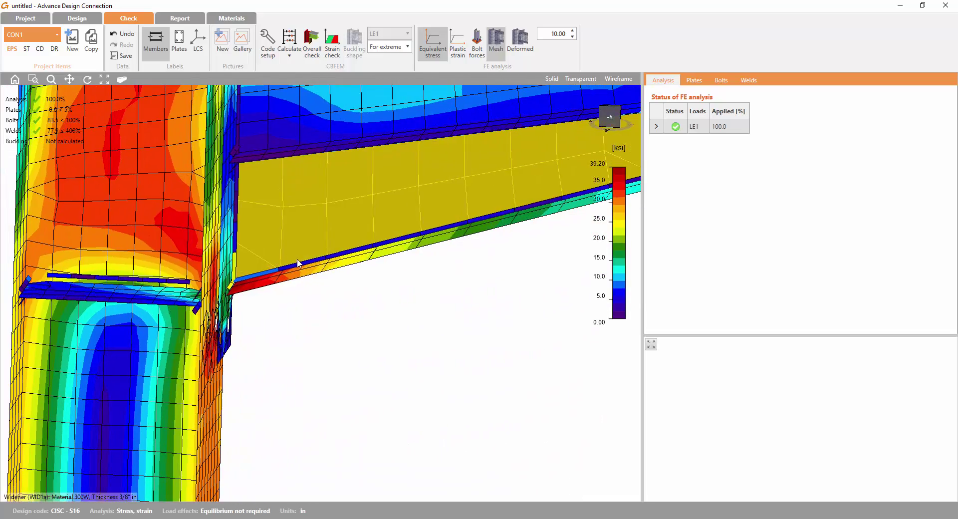
right_click_drag(233, 317, 192, 344)
scroll(234, 360, "up", 5)
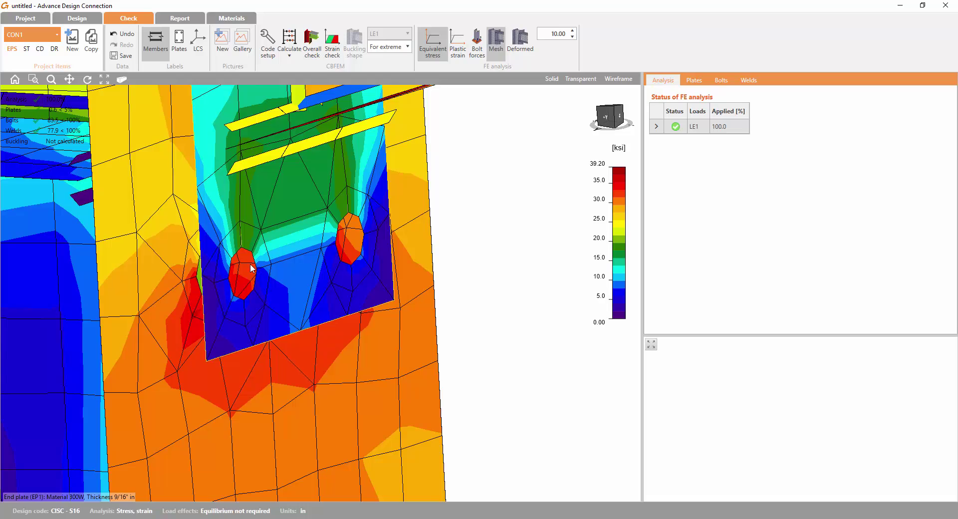
scroll(237, 260, "down", 5)
right_click_drag(258, 256, 252, 257)
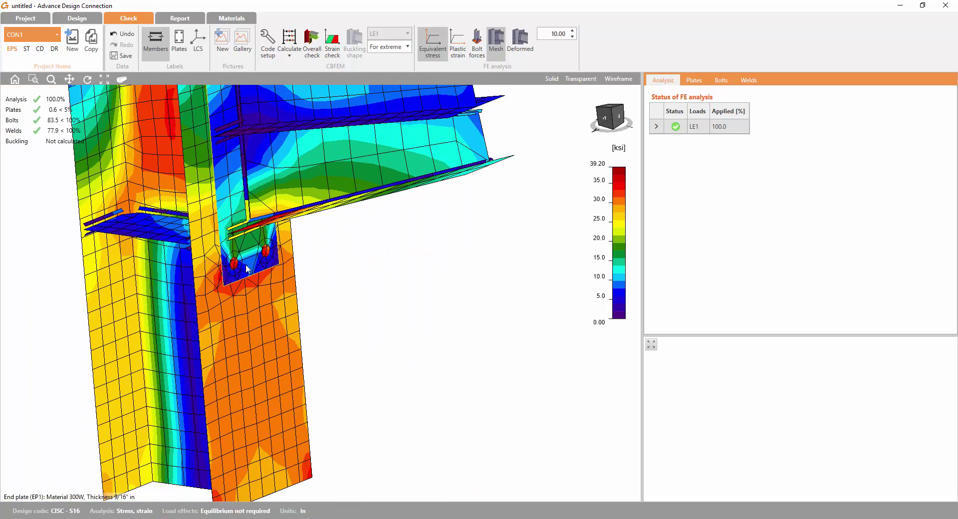
scroll(251, 258, "up", 10)
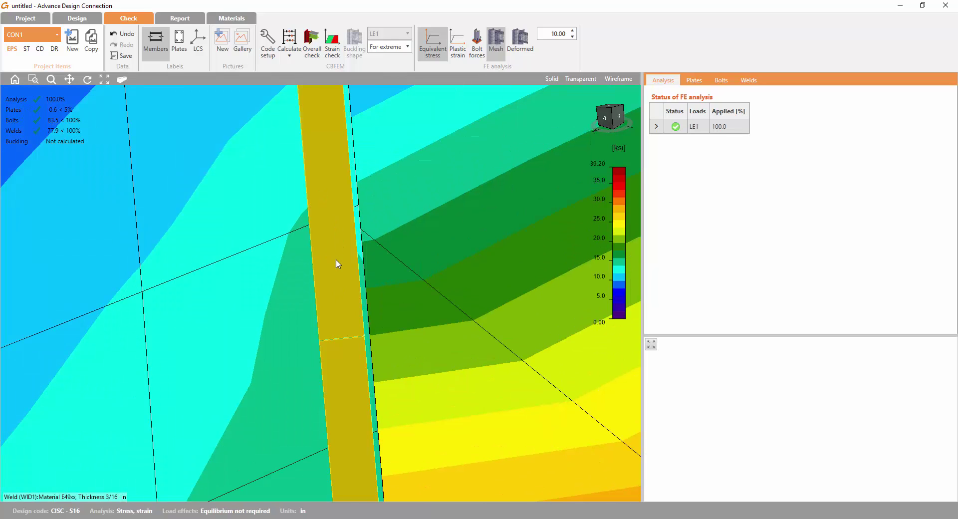
scroll(348, 309, "up", 2)
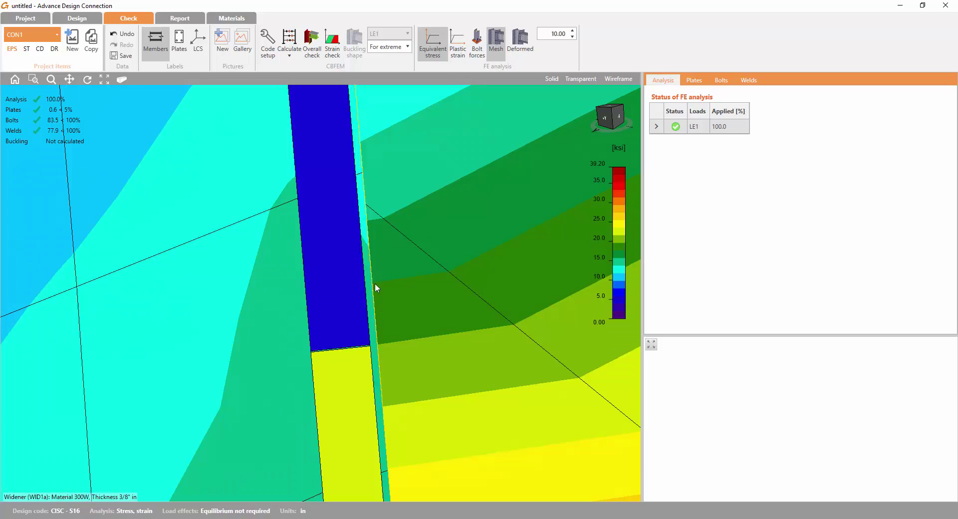
scroll(316, 302, "down", 10)
scroll(315, 303, "down", 3)
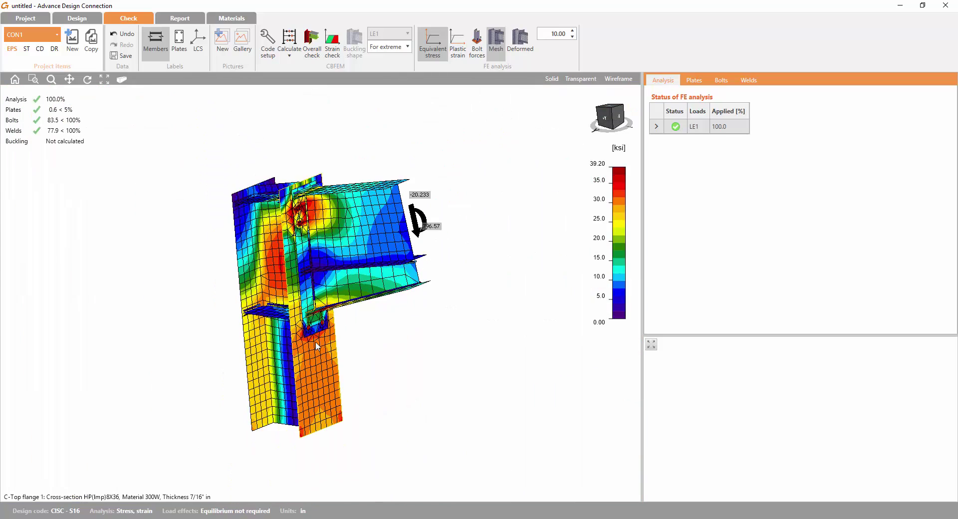
Inspect the equivalent stress distribution over the whole meshed joint from above, the side and the beam end
right_click_drag(323, 344, 391, 359)
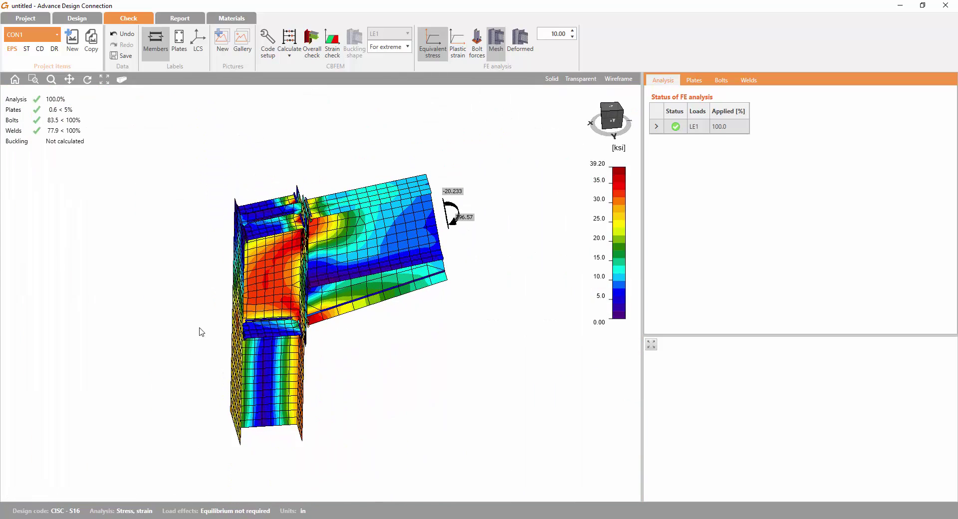
right_click_drag(199, 334, 178, 290)
middle_click_drag(302, 302, 303, 319)
right_click_drag(303, 319, 172, 205)
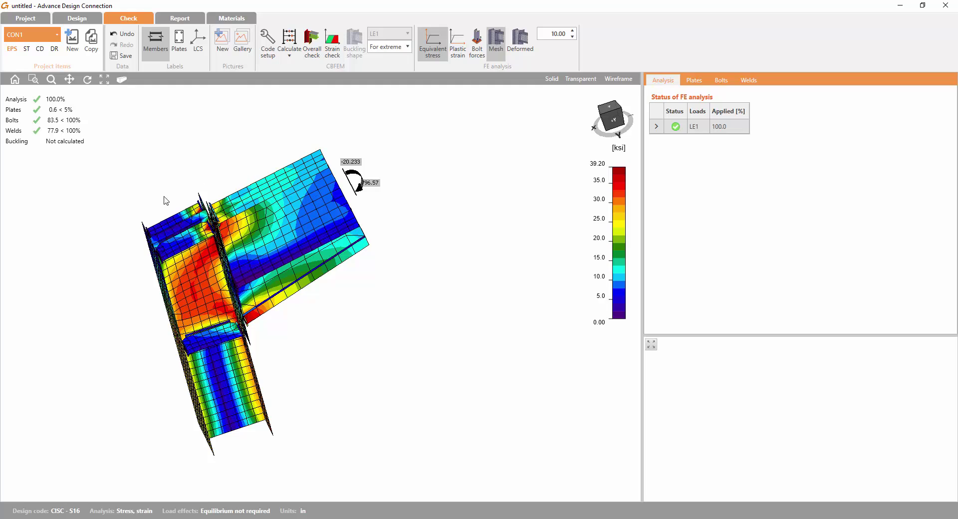
right_click_drag(299, 380, 236, 200)
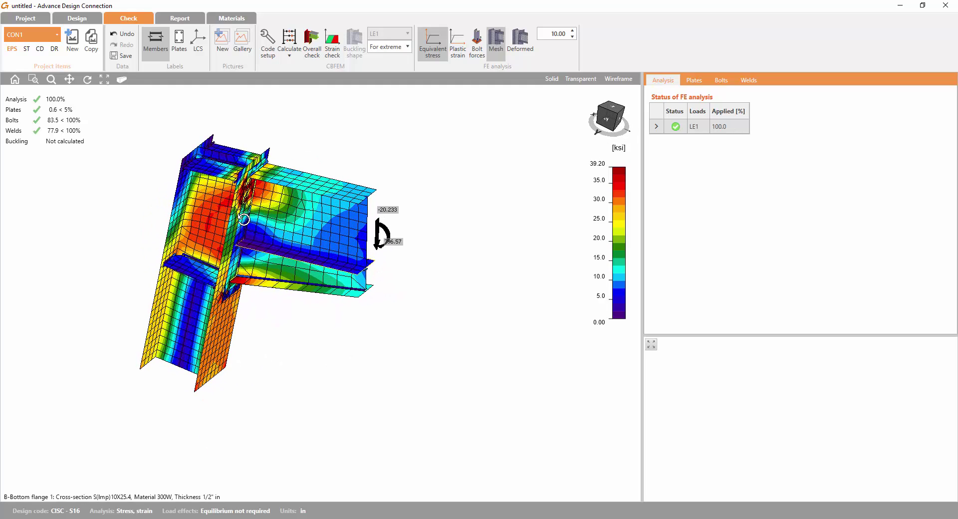
scroll(246, 288, "up", 2)
scroll(246, 288, "down", 4)
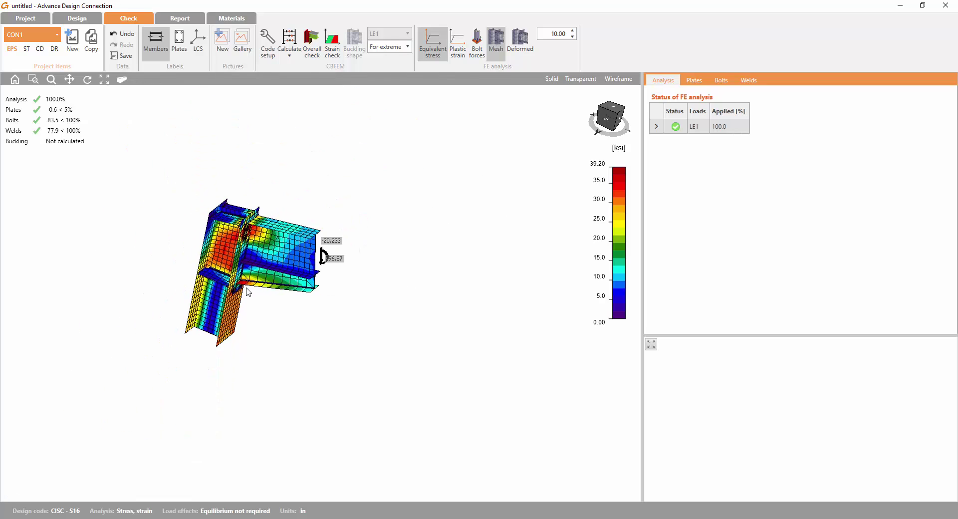
right_click_drag(246, 288, 245, 242)
middle_click_drag(266, 300, 313, 298)
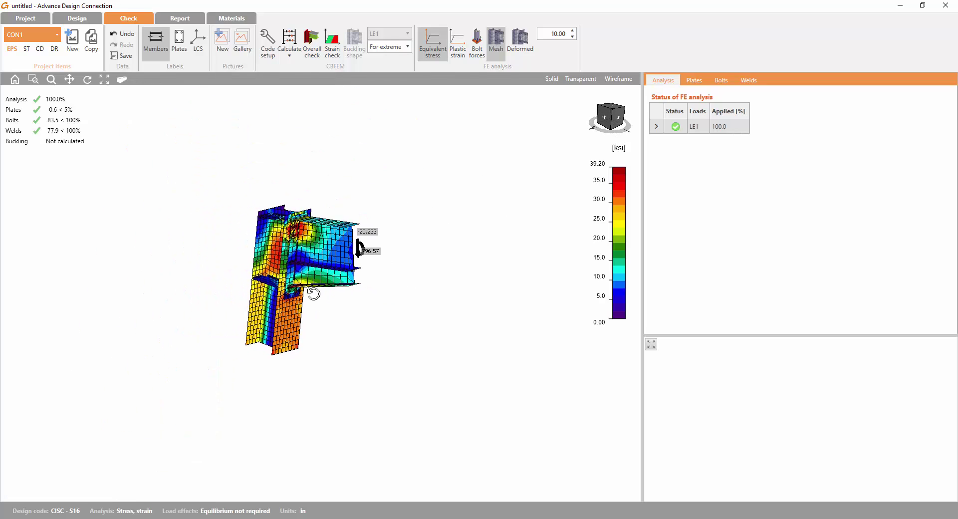
right_click_drag(313, 293, 329, 220)
right_click_drag(244, 314, 261, 269)
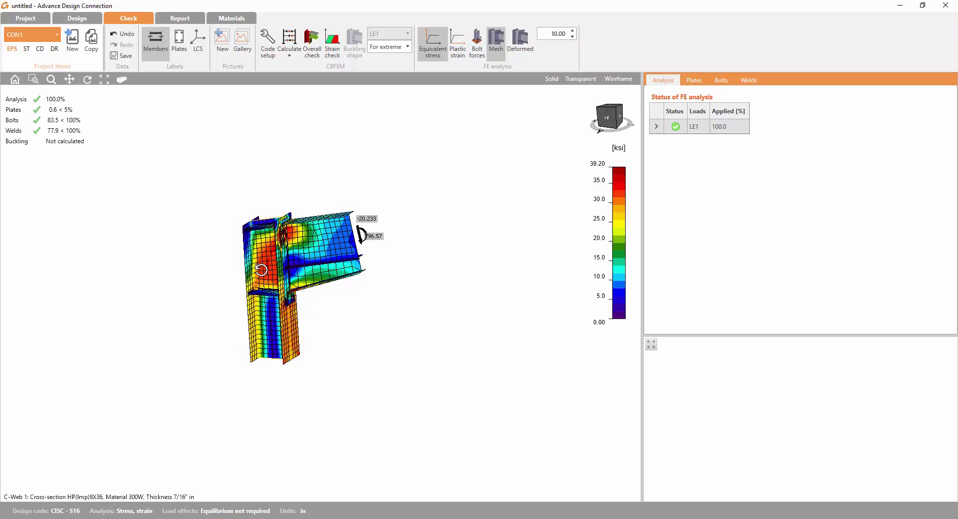
Examine the equivalent stress concentration around the end plate's upper bolts and the adjoining beam web
middle_click_drag(285, 266, 308, 265)
right_click_drag(380, 308, 382, 321)
scroll(355, 295, "up", 3)
scroll(357, 295, "down", 2)
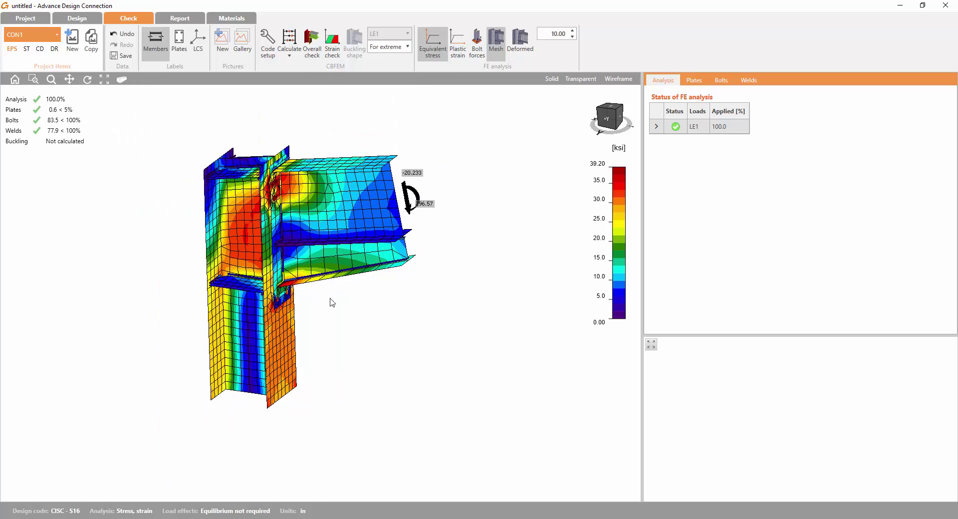
mouse_move(331, 302)
right_mouse_down()
mouse_move(314, 307)
mouse_move(325, 317)
mouse_move(319, 311)
right_mouse_up()
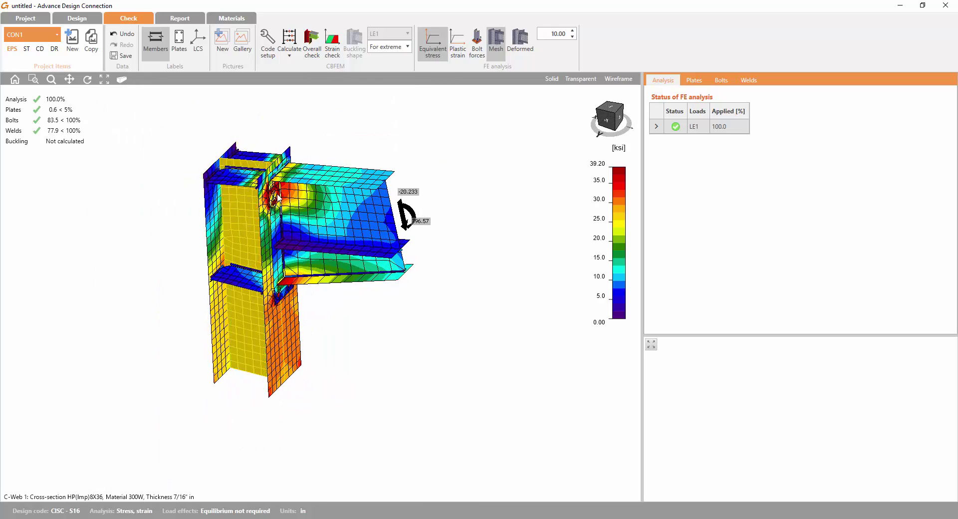
scroll(278, 197, "up", 4)
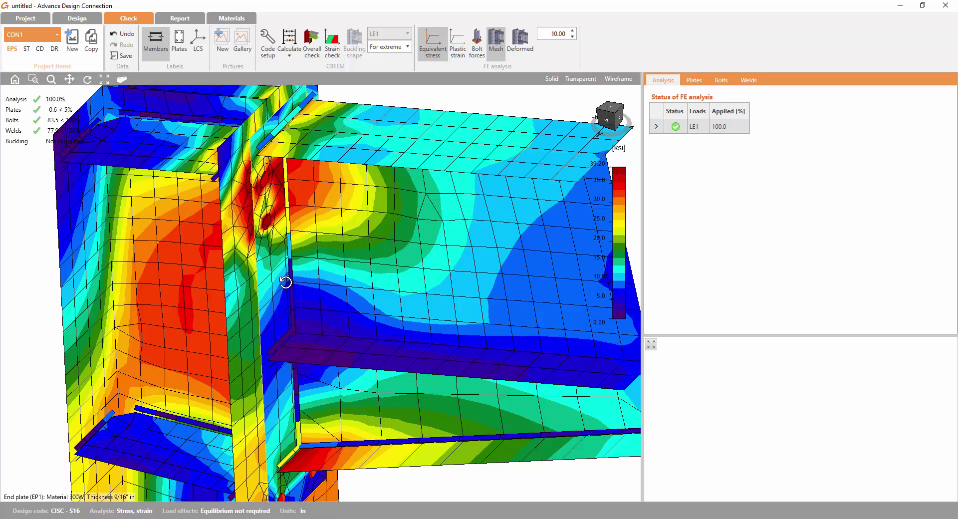
Display the joint's deformed shape and view the whole connection squarely from the side along the Y axis
scroll(286, 282, "down", 6)
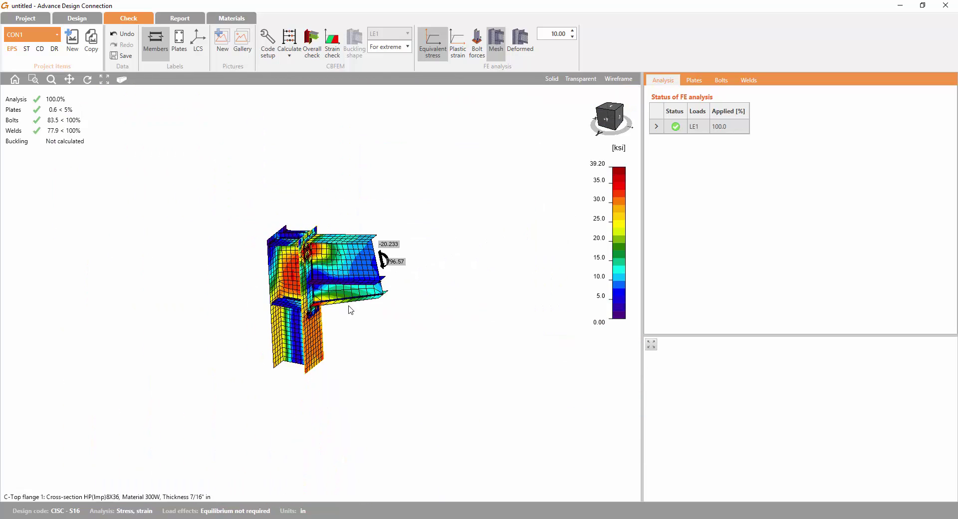
right_click_drag(323, 282, 342, 249)
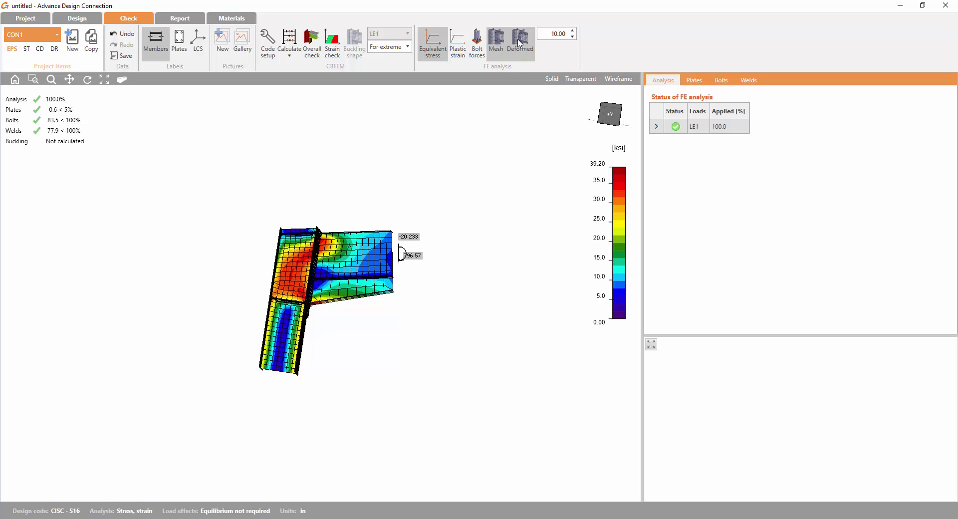
left_click(520, 50)
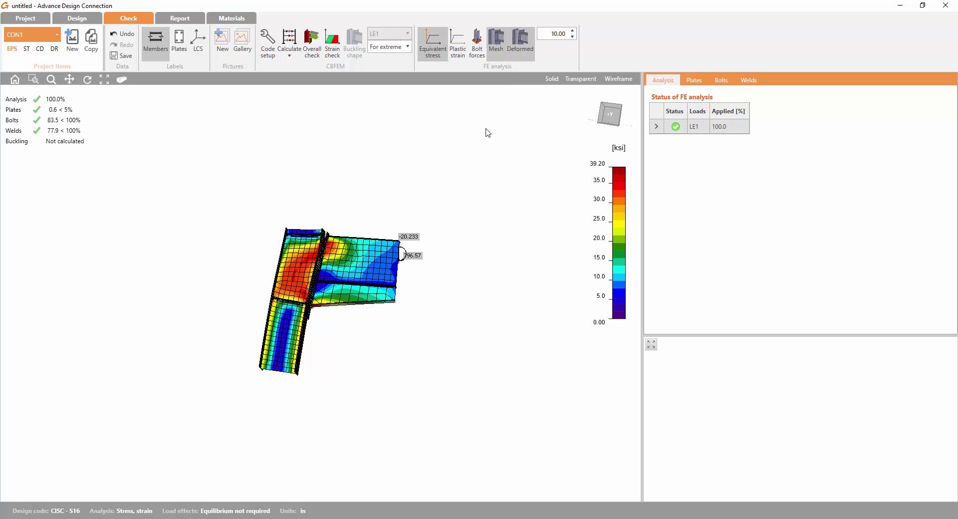
left_click(610, 115)
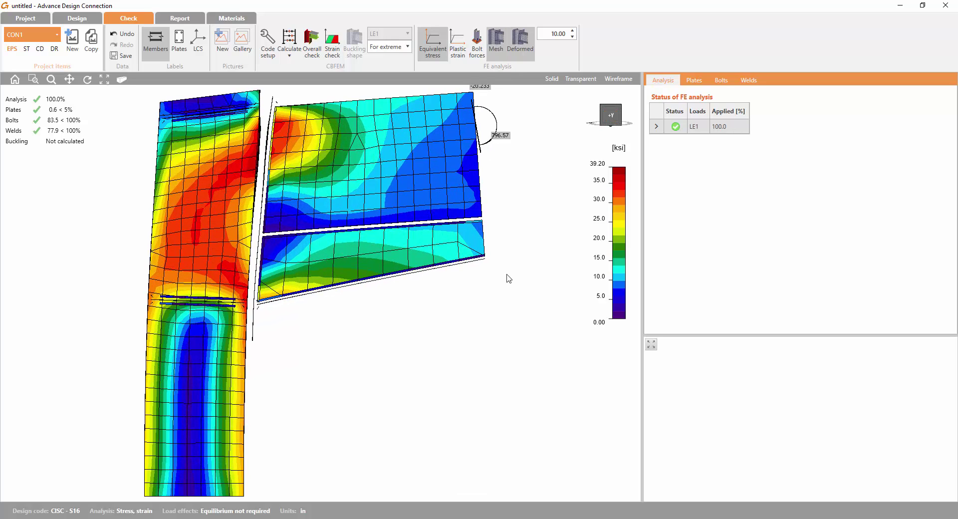
scroll(361, 216, "up", 3)
scroll(374, 324, "down", 2)
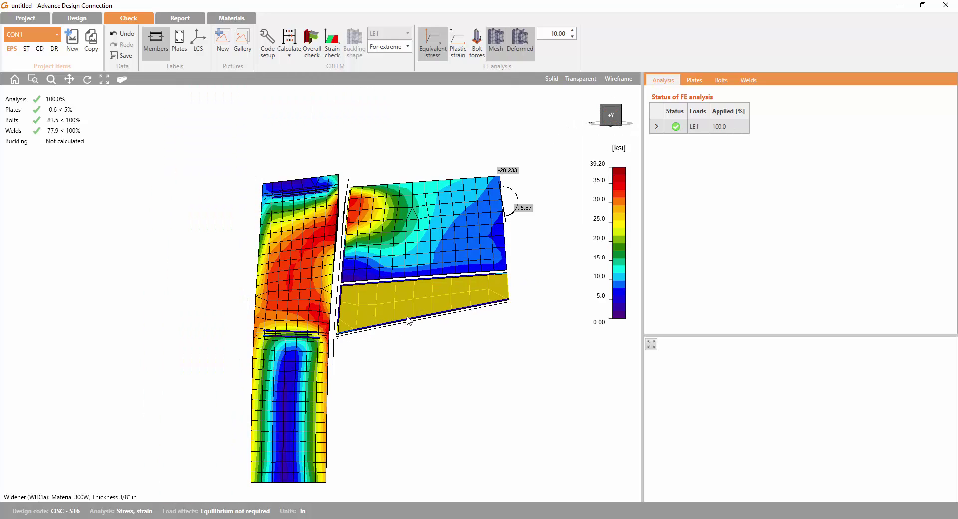
Set the deformation scale to 40 and inspect the deformed column, end plate and haunched beam
left_click(573, 31)
left_click(572, 30)
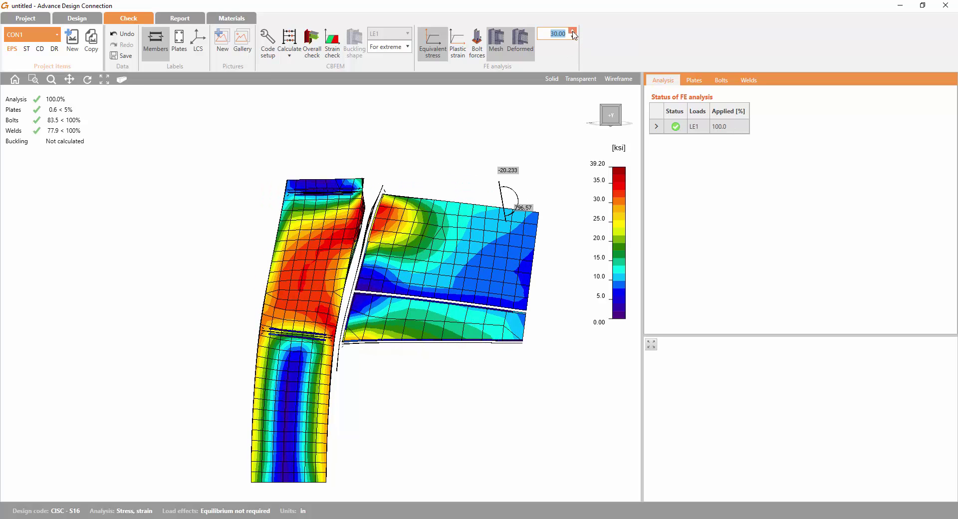
right_click_drag(475, 296, 449, 285)
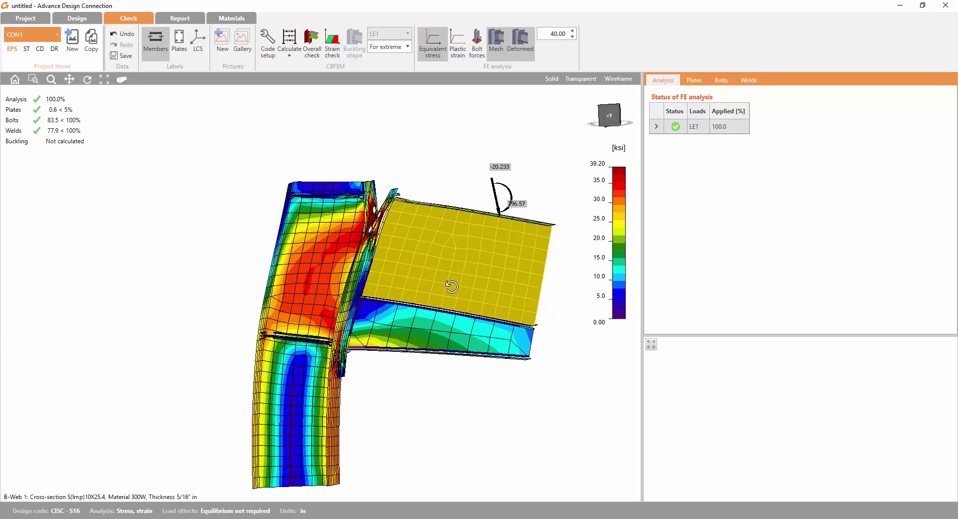
scroll(338, 277, "up", 10)
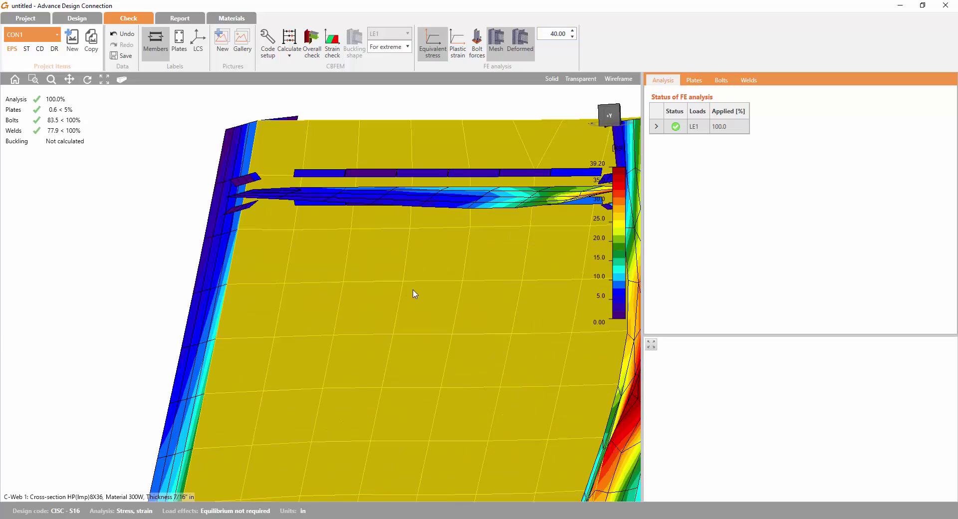
scroll(502, 265, "down", 10)
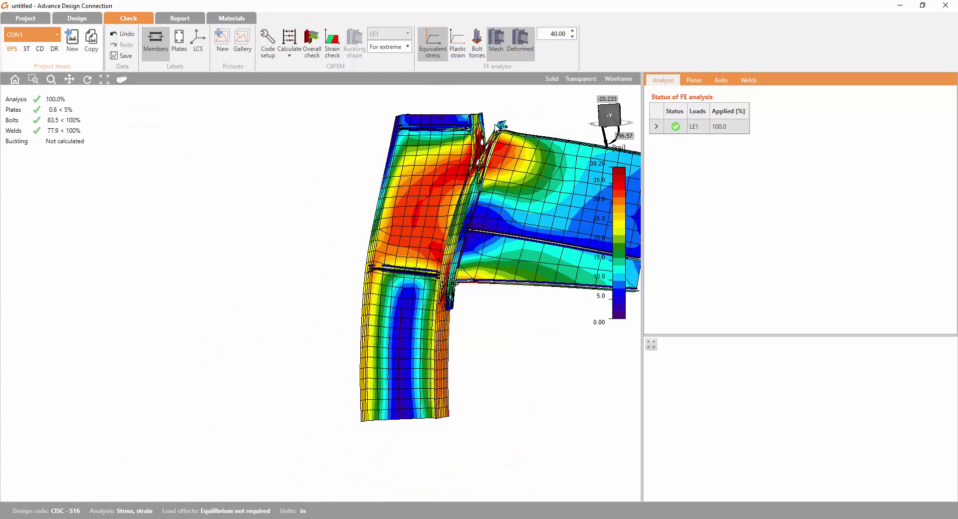
middle_click_drag(502, 265, 329, 267)
right_click_drag(329, 267, 315, 248)
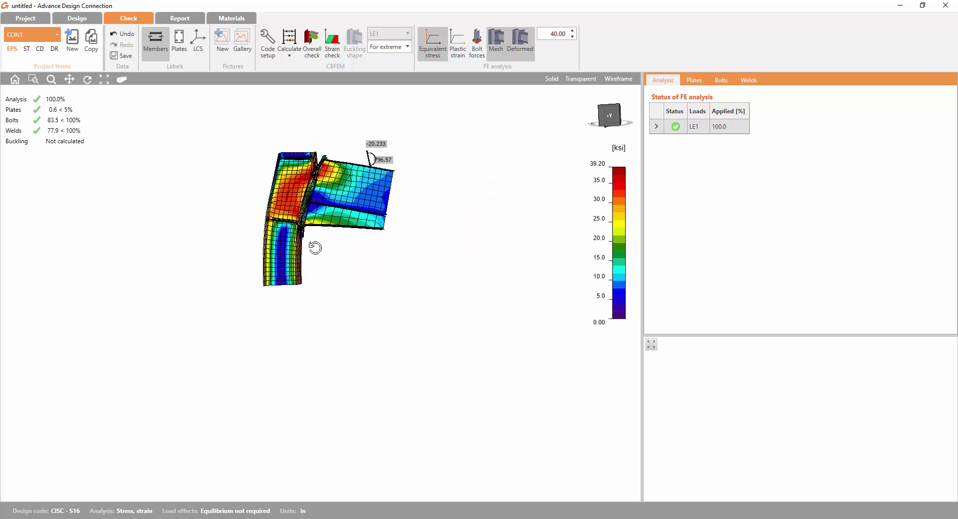
Display the plastic strain results and examine the column flange and weld around the end plate's upper bolts
left_click(457, 42)
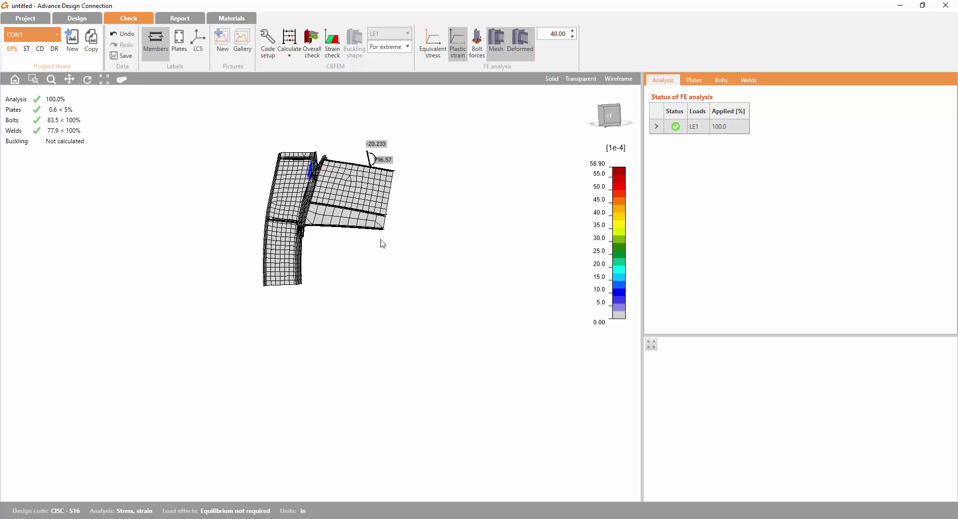
right_click_drag(380, 241, 477, 258)
scroll(312, 228, "up", 6)
right_click_drag(342, 274, 294, 193)
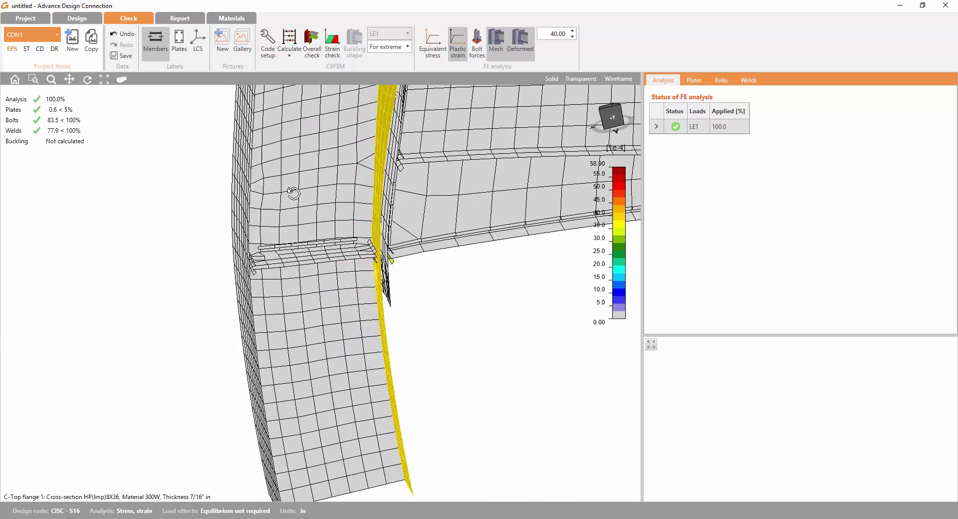
middle_click_drag(295, 197, 295, 323)
right_click_drag(392, 249, 367, 207)
scroll(385, 130, "up", 4)
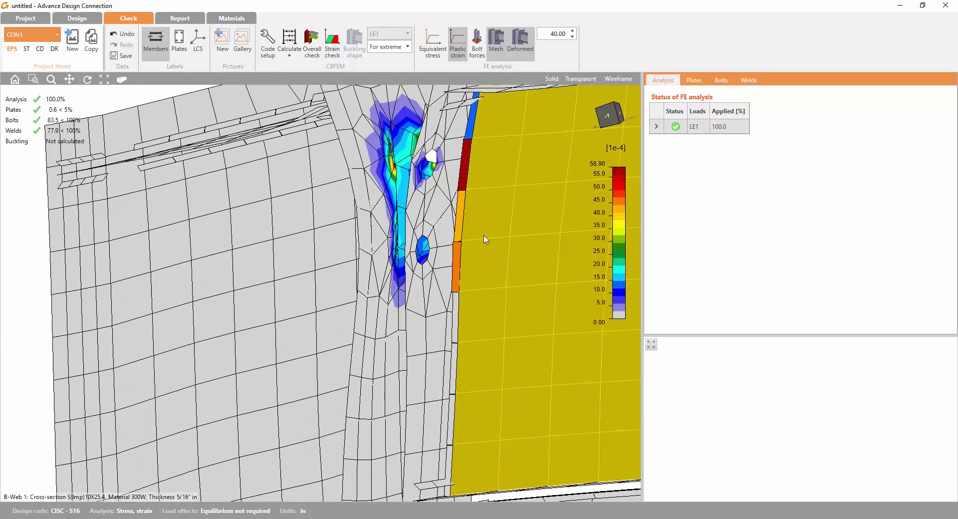
right_click_drag(486, 240, 493, 270)
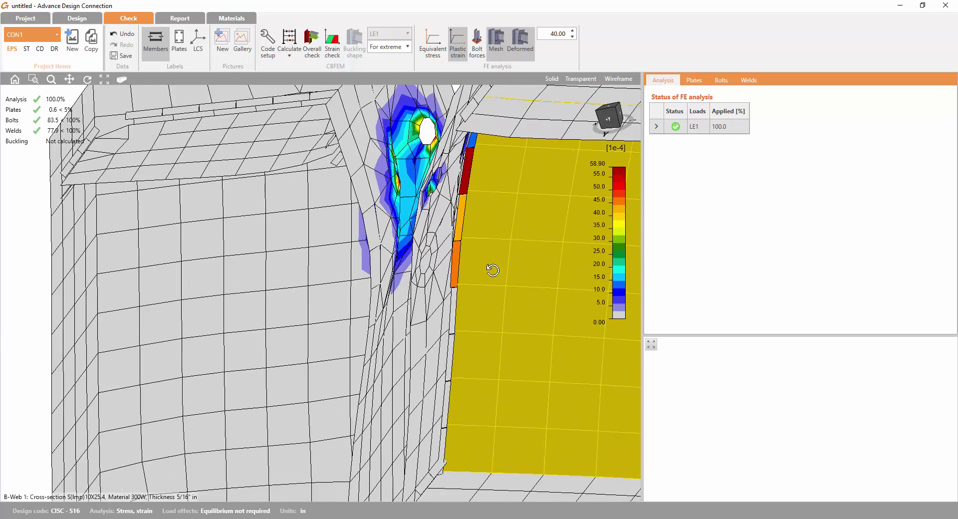
Inspect the plastic strain distribution over the whole deformed joint, including the haunch and column stiffeners
scroll(492, 271, "down", 8)
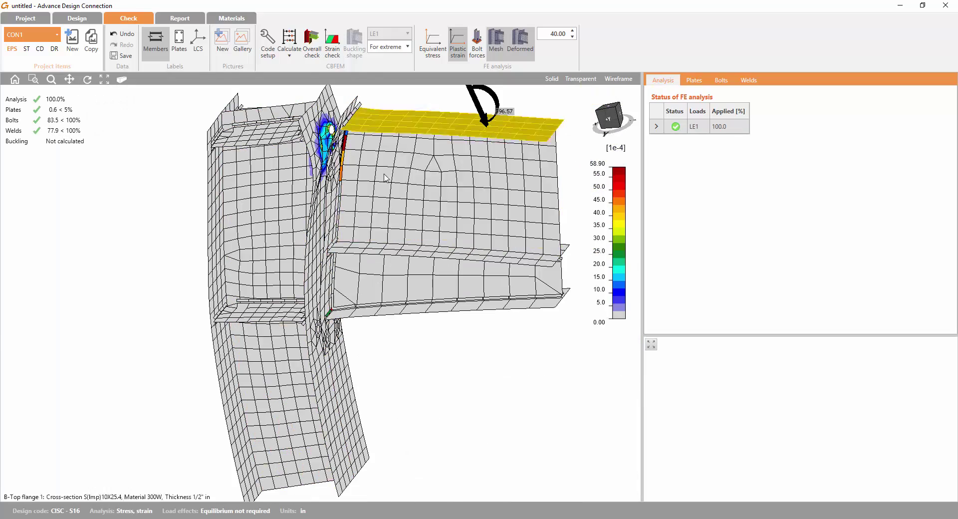
middle_click_drag(386, 178, 348, 220)
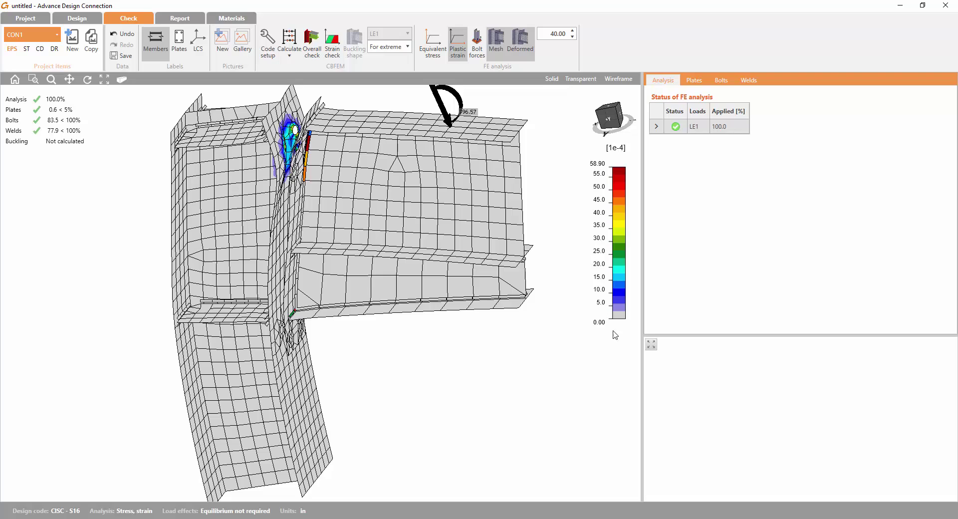
right_click_drag(490, 291, 481, 308)
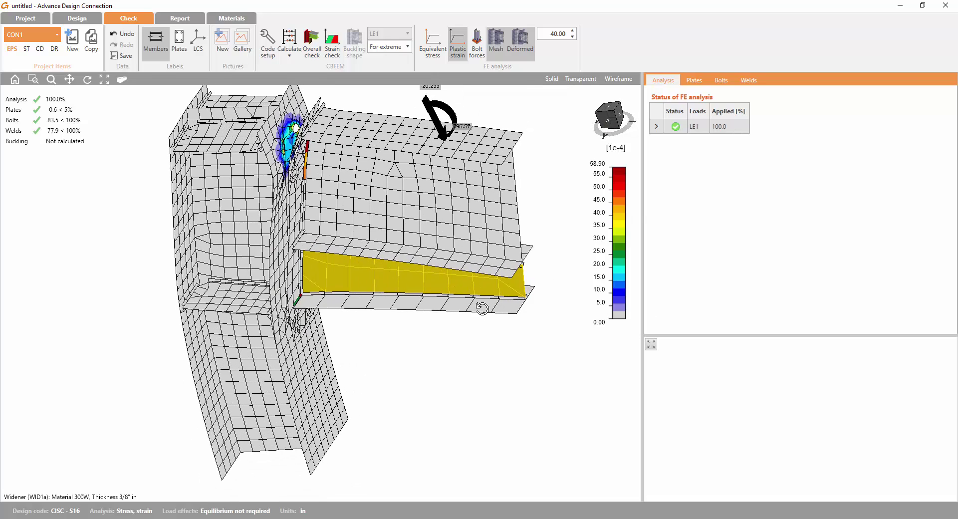
middle_click_drag(481, 308, 444, 314)
right_click_drag(445, 316, 358, 235)
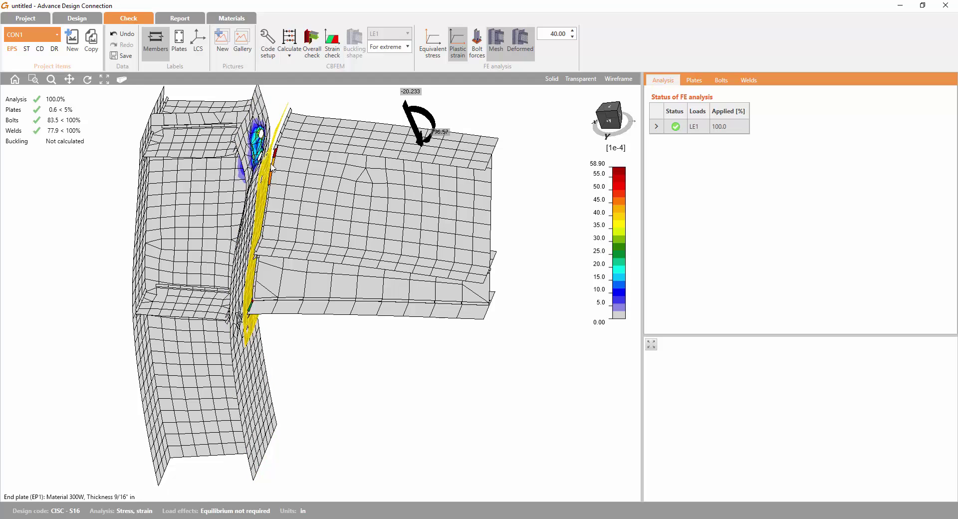
Display the bolt forces on the deformed joint and inspect them at the end plate's upper bolts
left_click(479, 43)
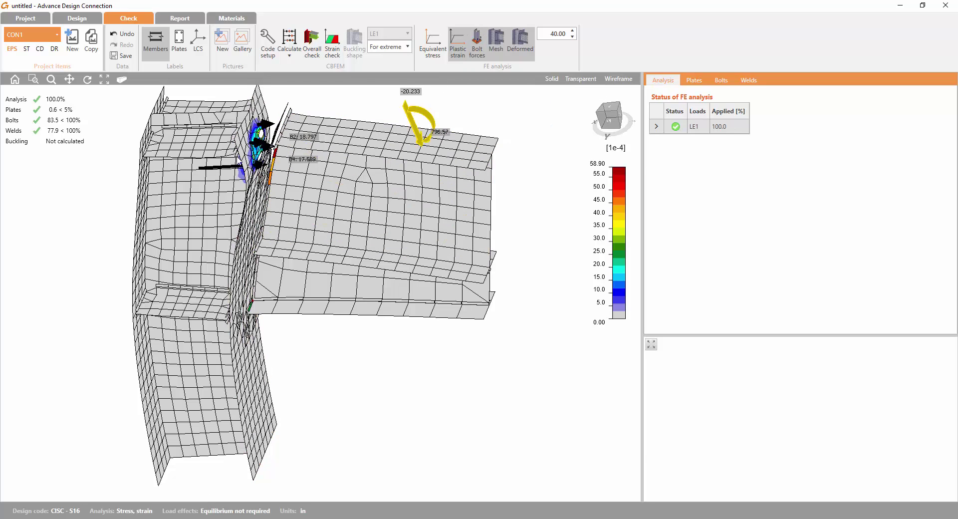
scroll(246, 155, "up", 3)
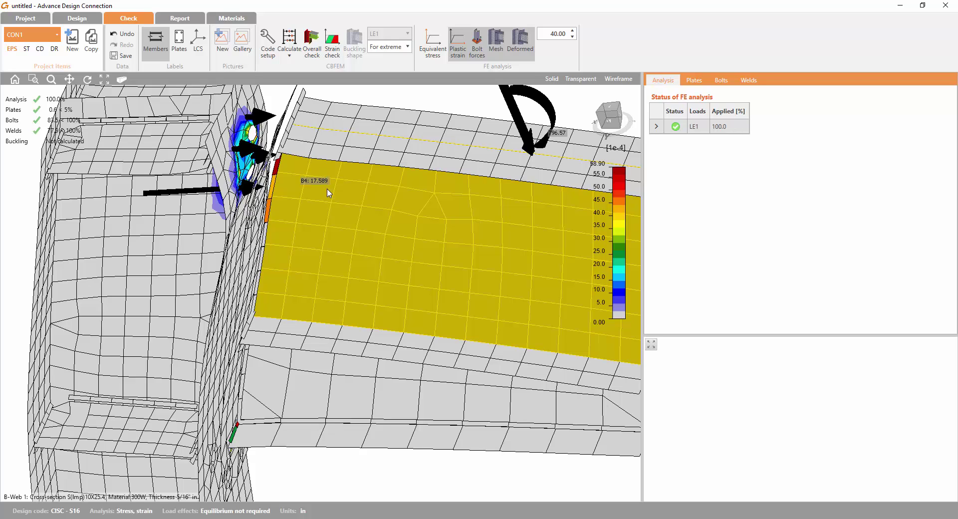
scroll(329, 193, "down", 2)
middle_click_drag(341, 180, 391, 156)
scroll(391, 157, "down", 4)
middle_click_drag(382, 257, 367, 289)
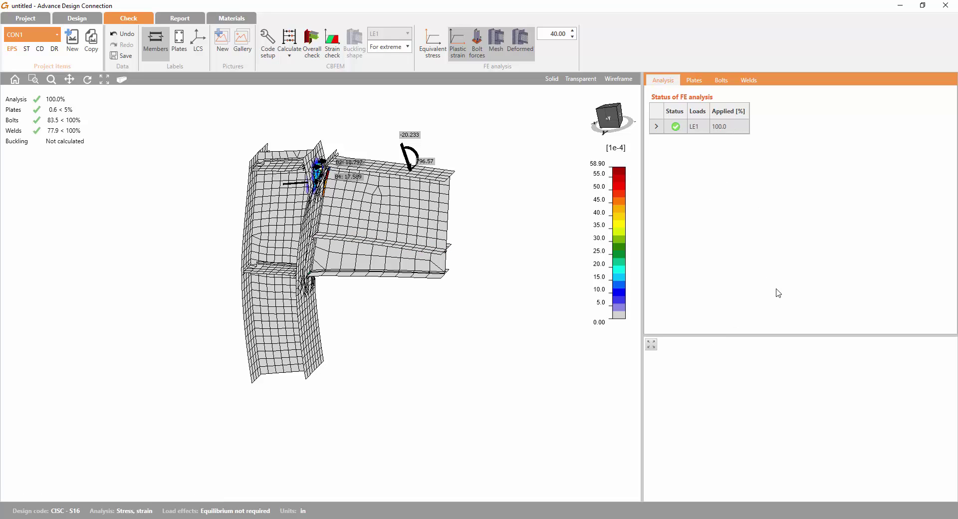
Show the plate check results with equivalent stress and review the individual plates from C-tfl 1 through STIFF1a
left_click(695, 80)
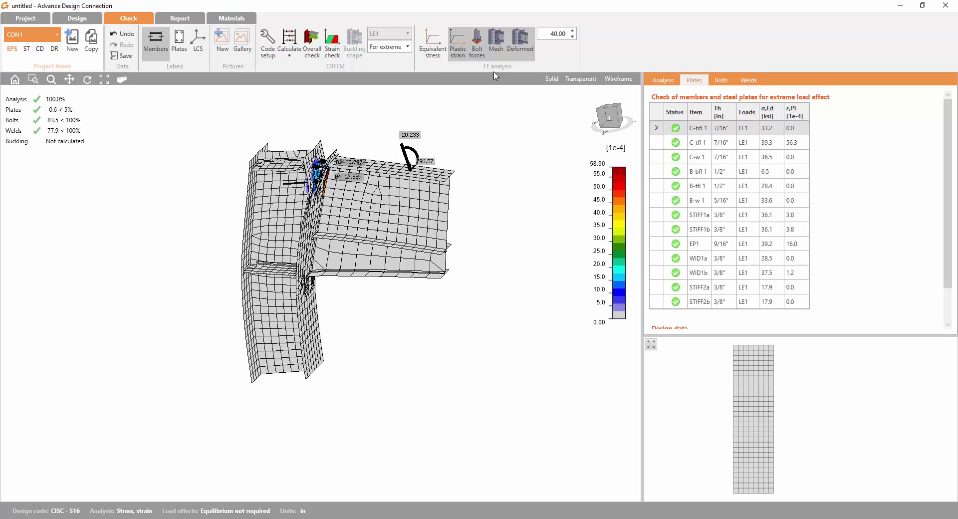
left_click(439, 55)
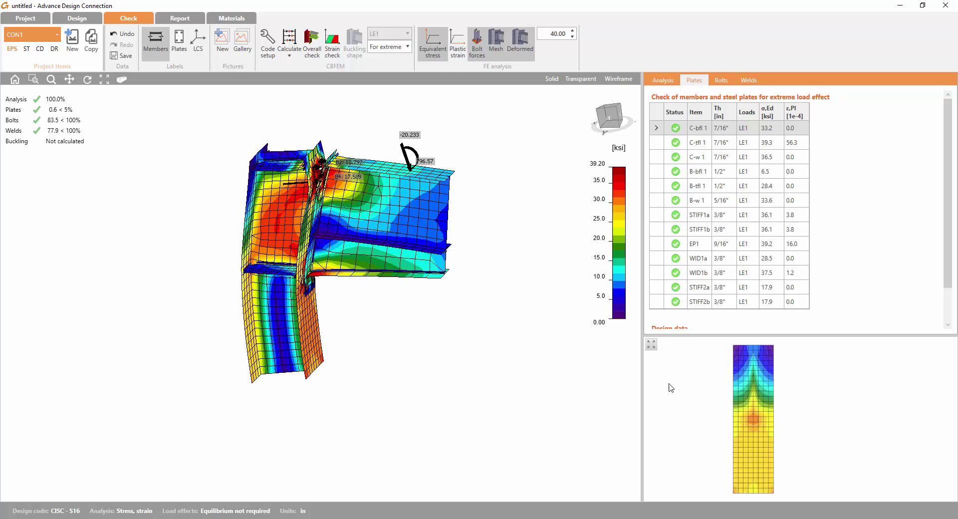
left_click(658, 142)
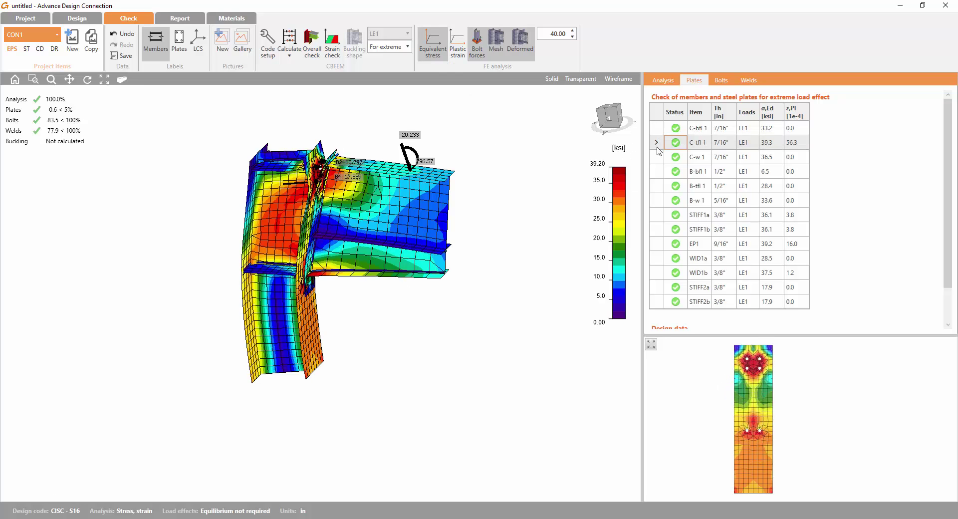
left_click(659, 156)
left_click(658, 171)
left_click(658, 186)
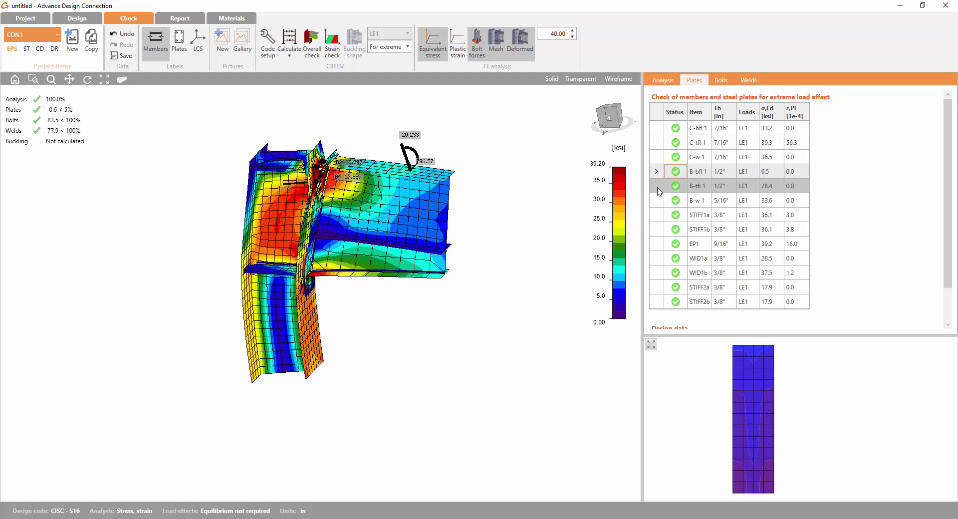
left_click(658, 214)
scroll(666, 255, "down", 2)
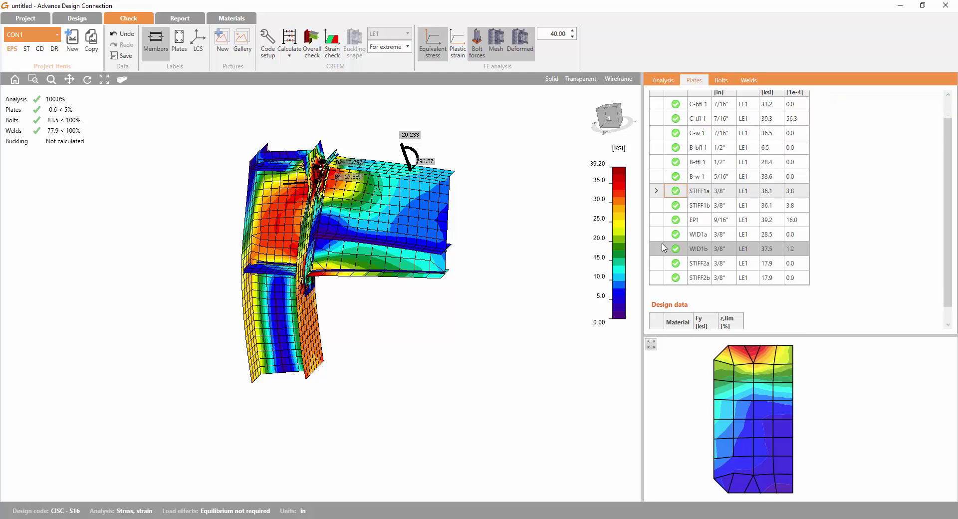
scroll(680, 250, "up", 2)
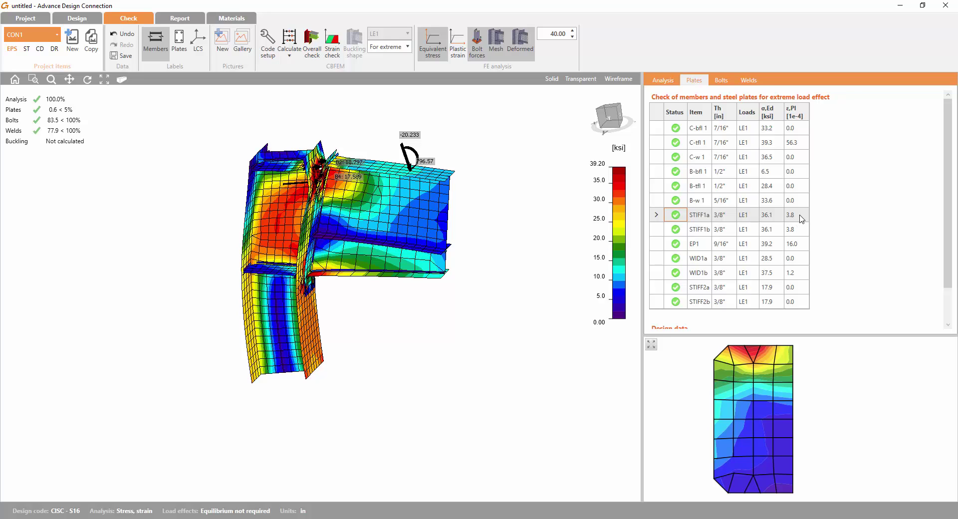
Review the individual equivalent stress maps of plates B-tfl 1, C-w 1 and C-tfl 1
left_click(692, 186)
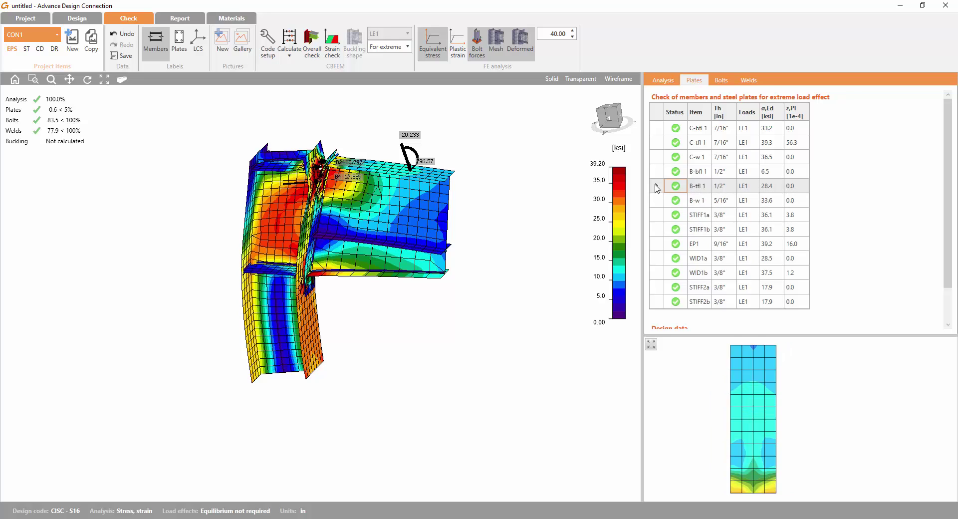
left_click(674, 157)
left_click(665, 144)
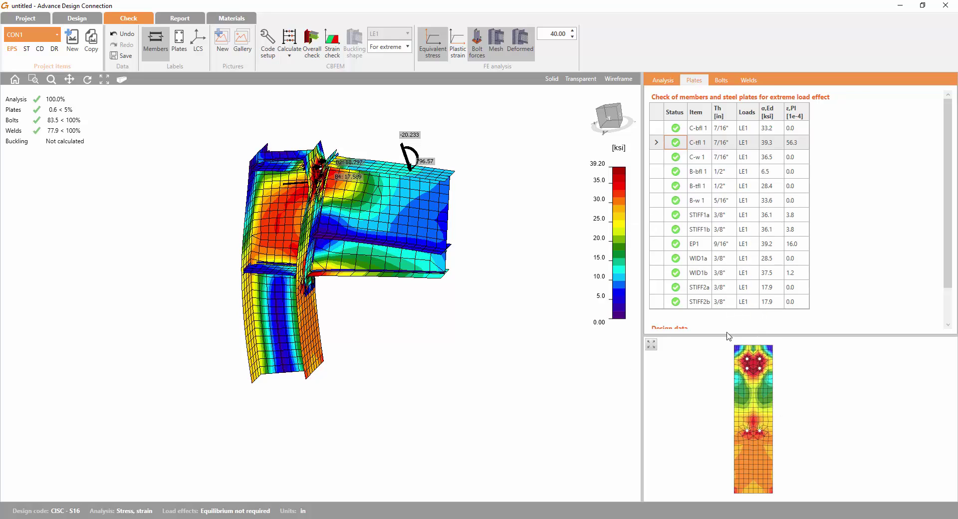
Examine the equivalent stress and bolt forces on the deformed 3D joint from several angles
middle_click_drag(503, 329, 428, 356, "ctrl")
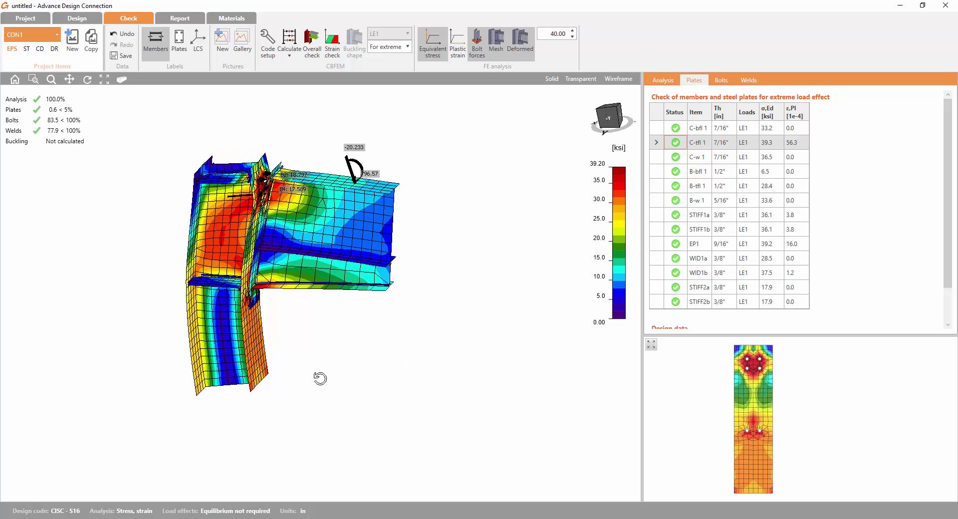
middle_click_drag(320, 379, 257, 410, "ctrl")
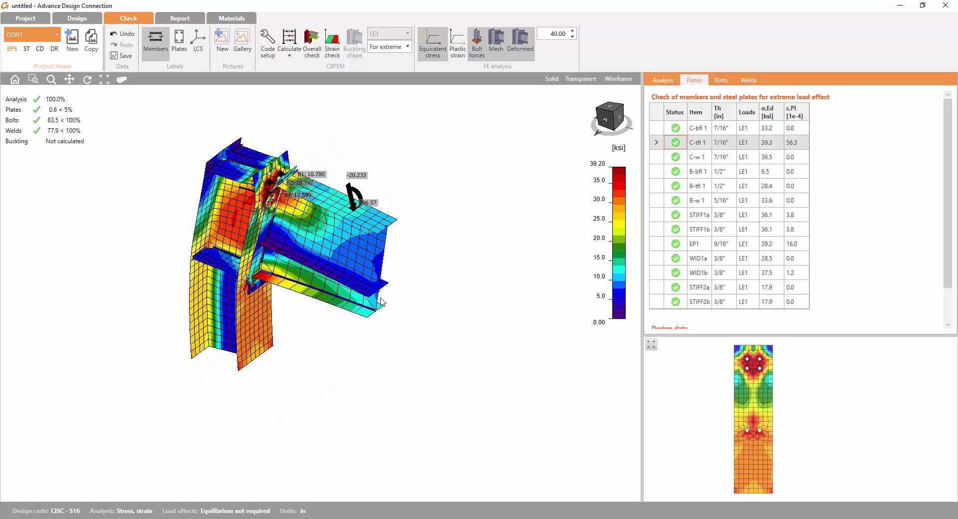
middle_click_drag(380, 288, 376, 277)
middle_click_drag(343, 292, 438, 316)
middle_click_drag(449, 316, 470, 310, "ctrl")
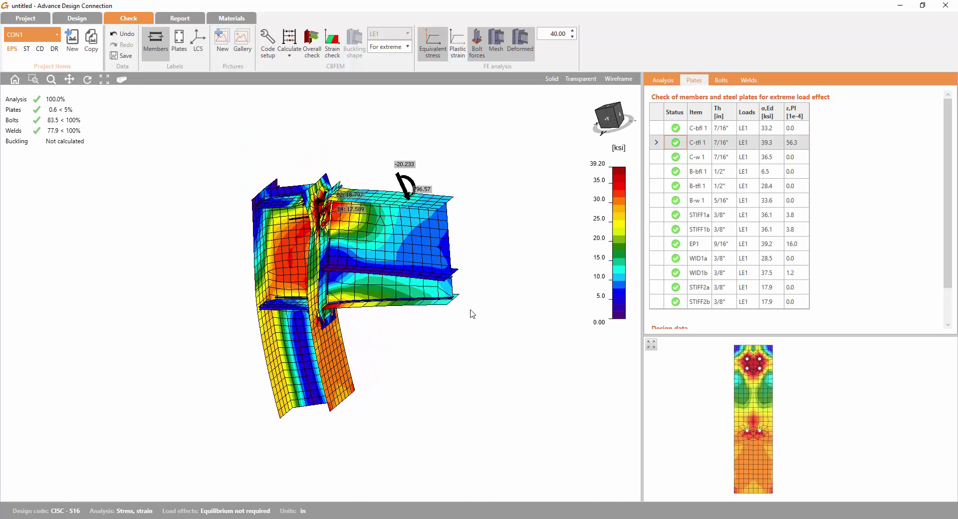
Show the bolt check results for the extreme load effect and locate the bolts on the 3D joint
left_click(723, 80)
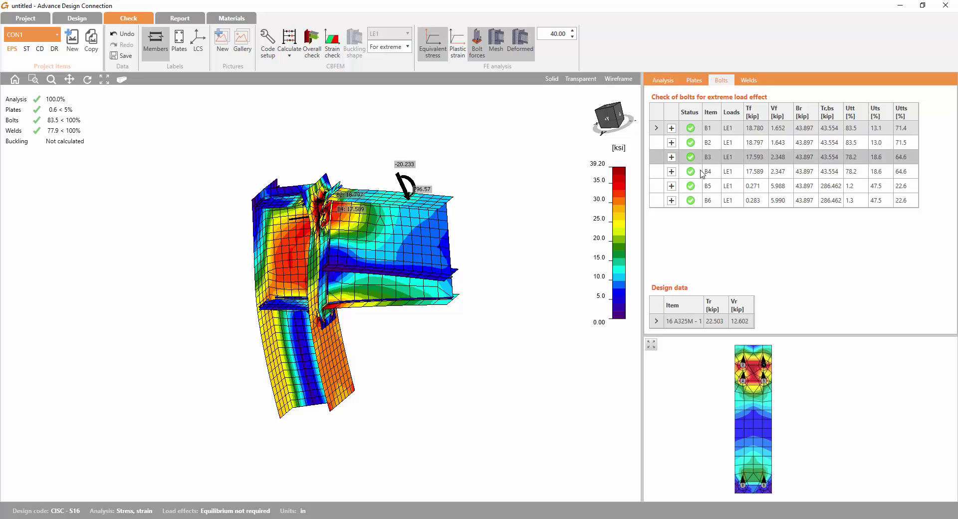
middle_click_drag(351, 444, 306, 448, "ctrl")
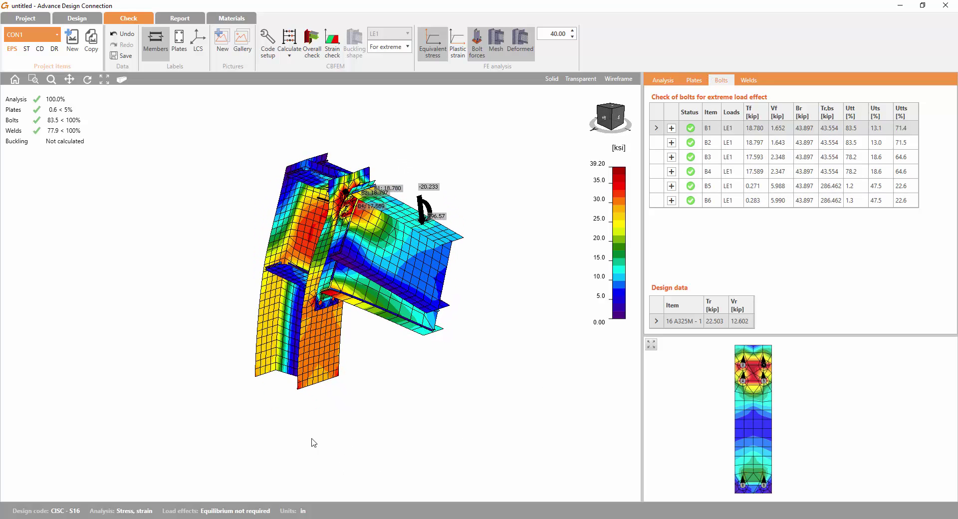
middle_click_drag(327, 334, 342, 327, "ctrl")
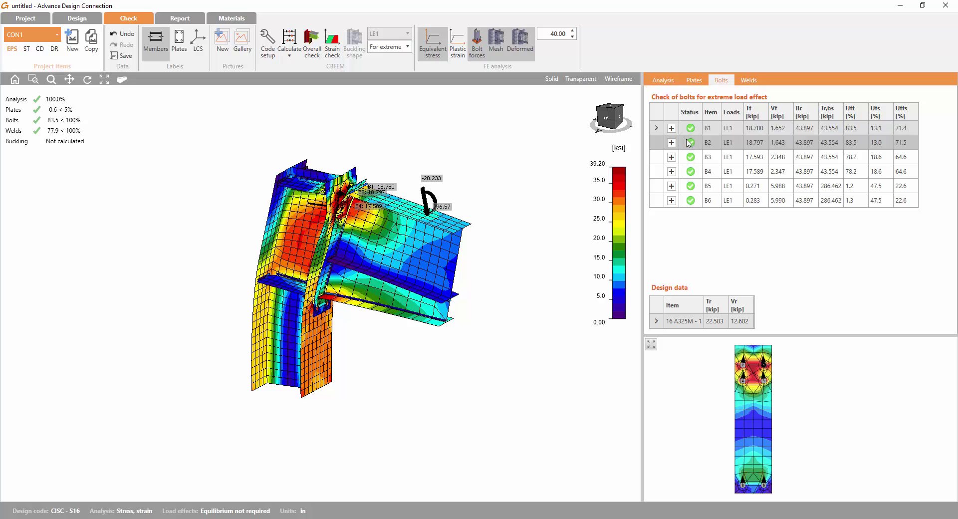
Select individual bolts B2, B3 and B6 in the bolt check results to inspect their forces and utilizations
left_click(655, 144)
left_click(657, 157)
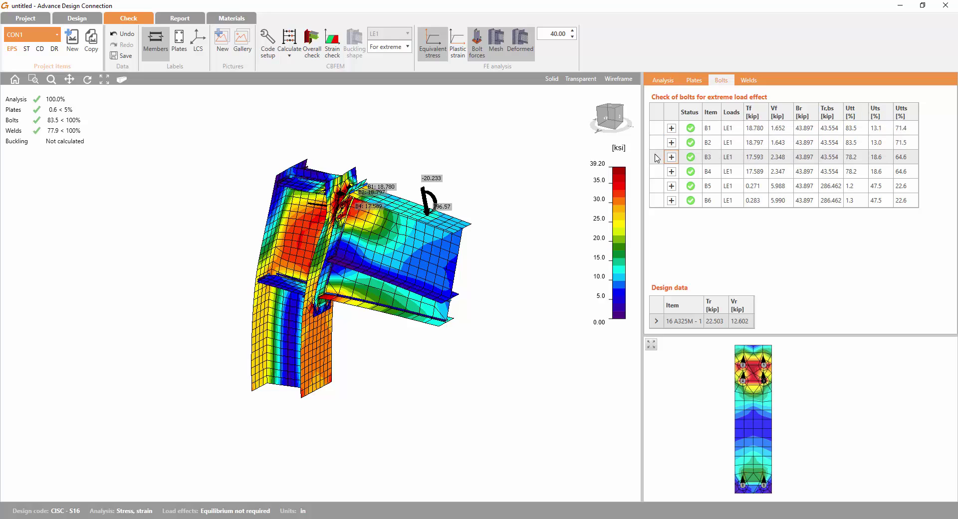
left_click(657, 201)
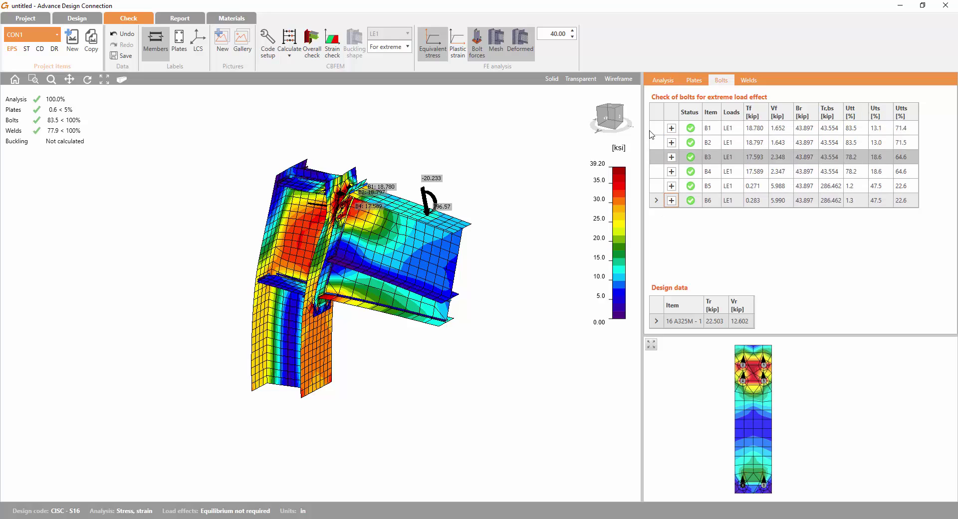
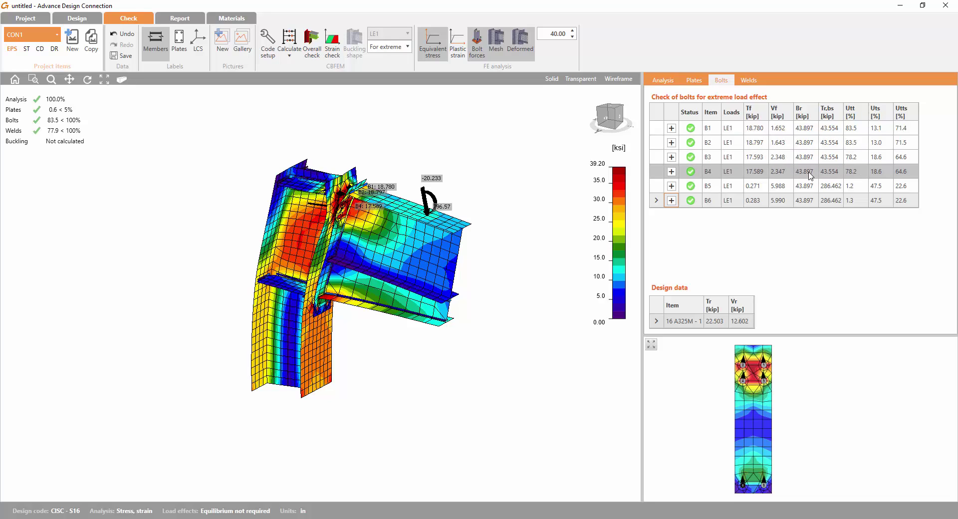
Expand the detailed check of bolt B1 and review its tension, shear and bearing resistance formulas with their CISC S16 clauses
left_click(672, 128)
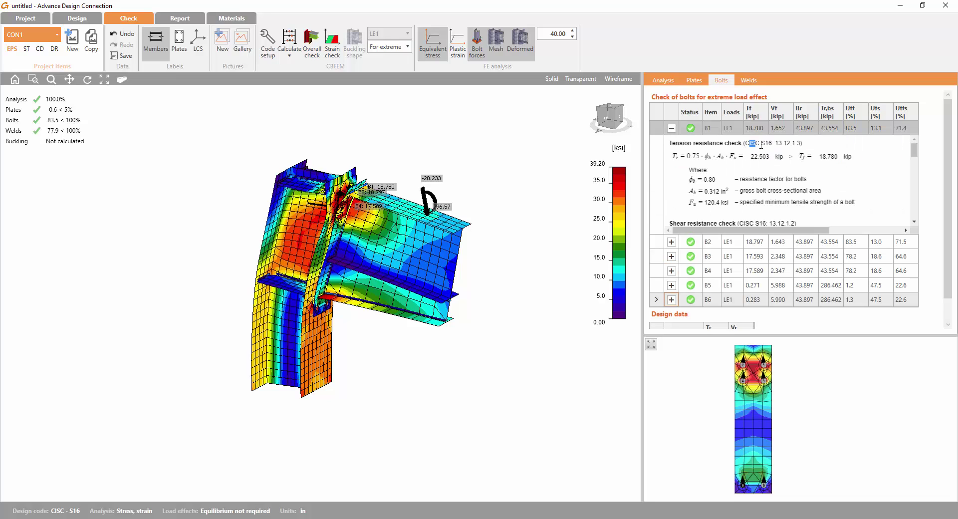
left_click_drag(761, 145, 801, 143)
left_click(915, 222)
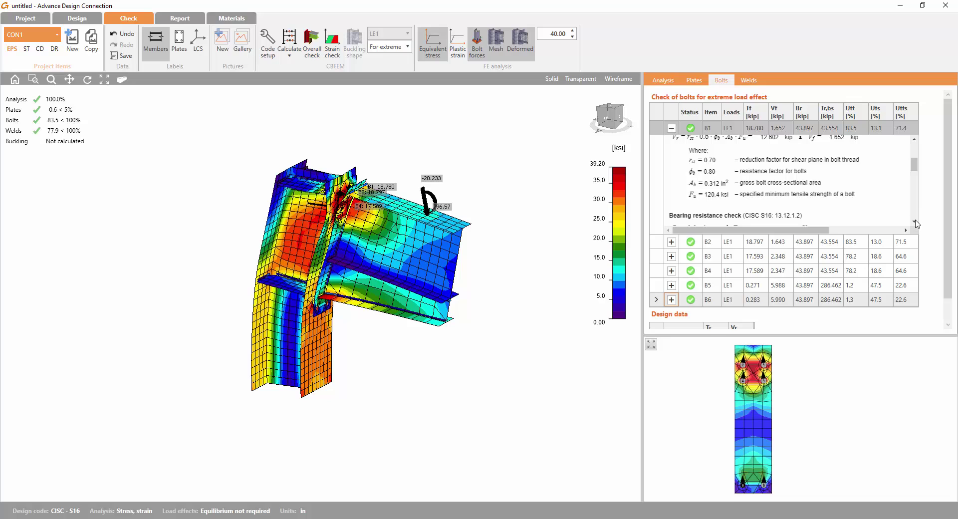
left_click(915, 222)
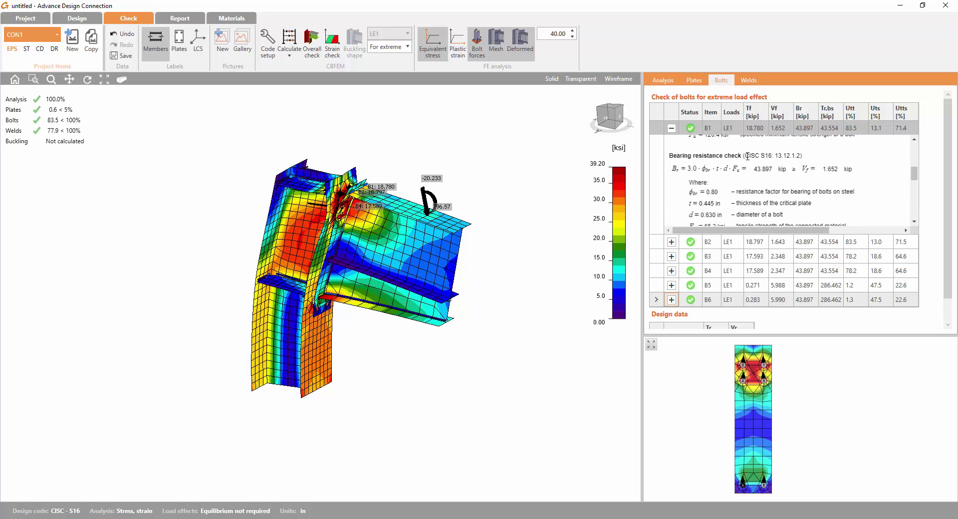
left_click_drag(746, 156, 795, 157)
left_click_drag(914, 176, 916, 153)
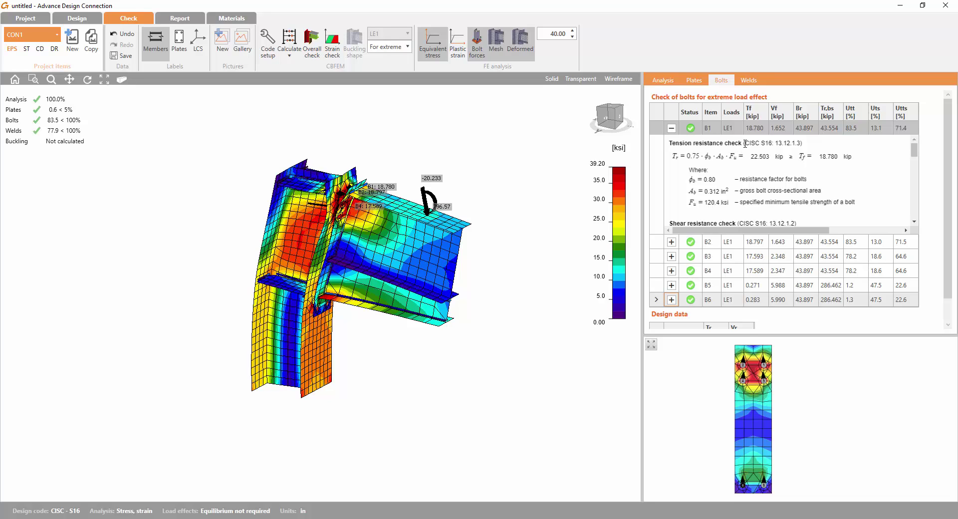
Examine bolt B1's tension resistance value, shear check and tension-shear interaction check, and collapse its details
left_click_drag(744, 143, 840, 144)
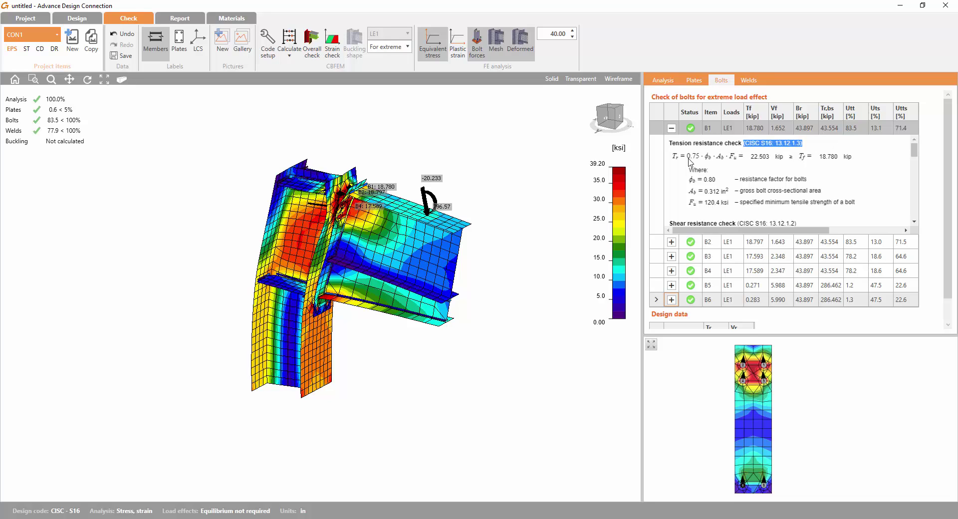
double_click(758, 157)
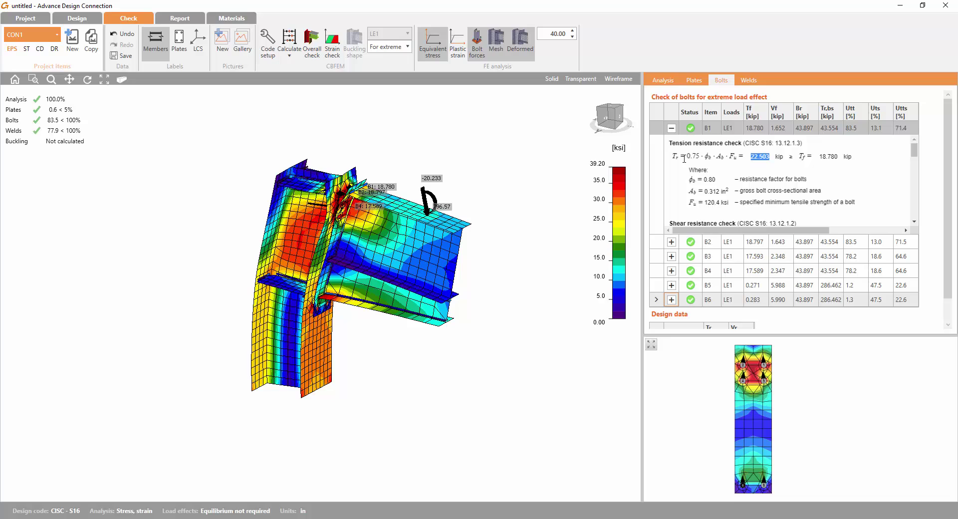
scroll(718, 169, "down", 3)
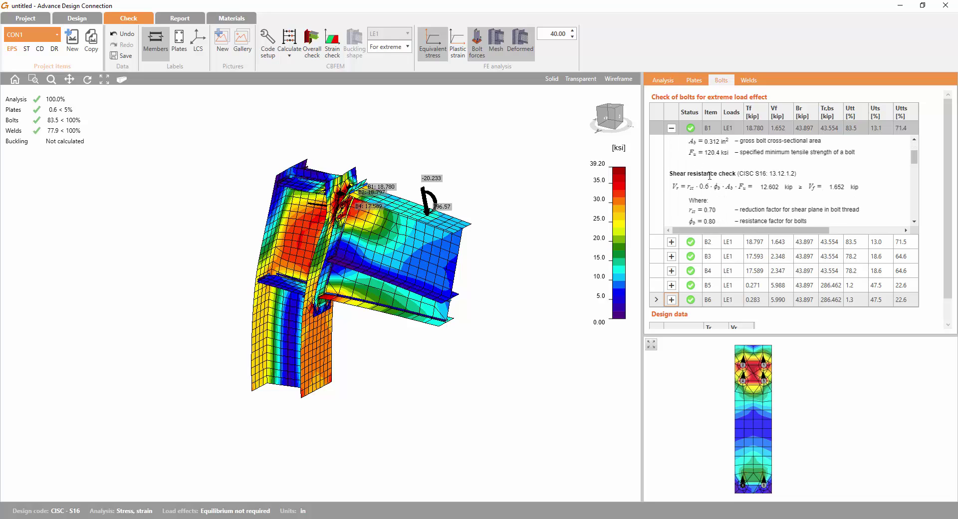
scroll(709, 175, "down", 6)
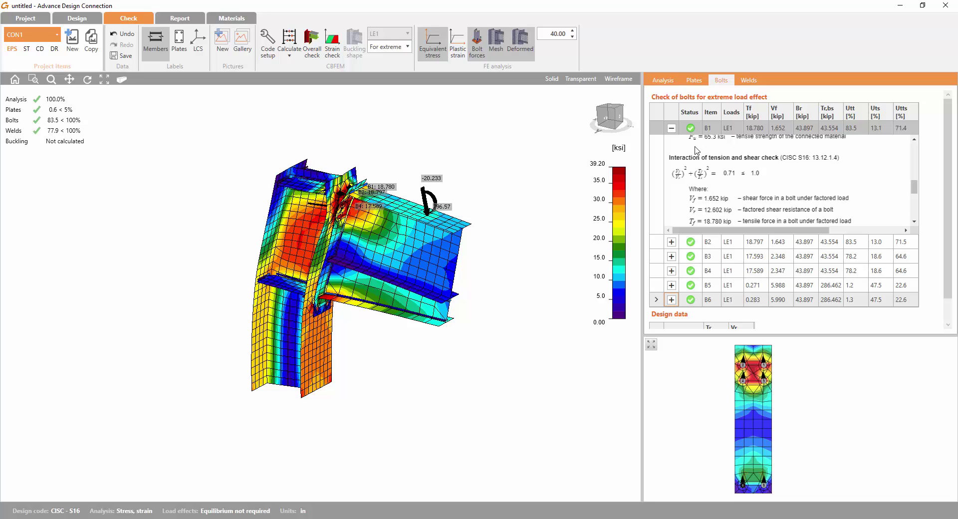
left_click(671, 128)
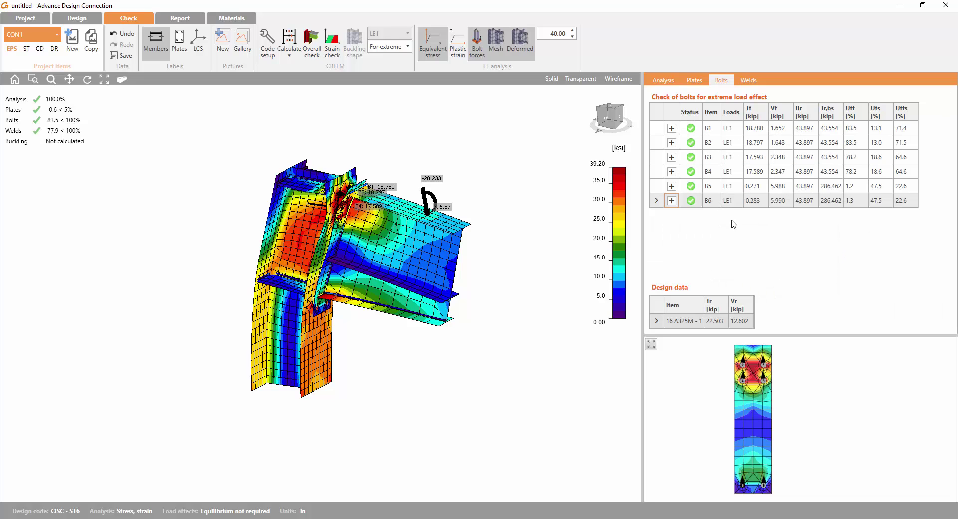
Expand the detailed check of bolt B4 and review its shear and bearing resistance formulas and the CISC S16 bearing clause
left_click(672, 172)
scroll(786, 217, "down", 3)
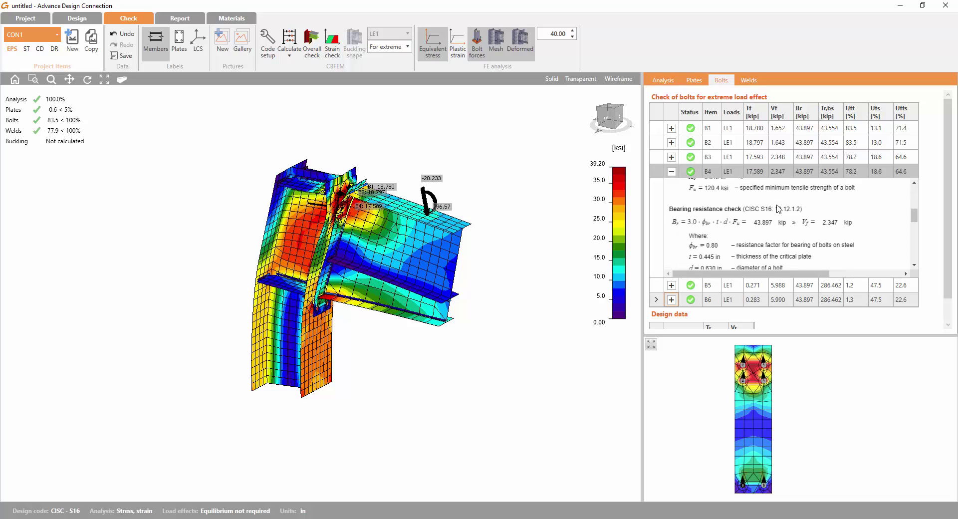
scroll(770, 233, "up", 5)
scroll(761, 259, "down", 2)
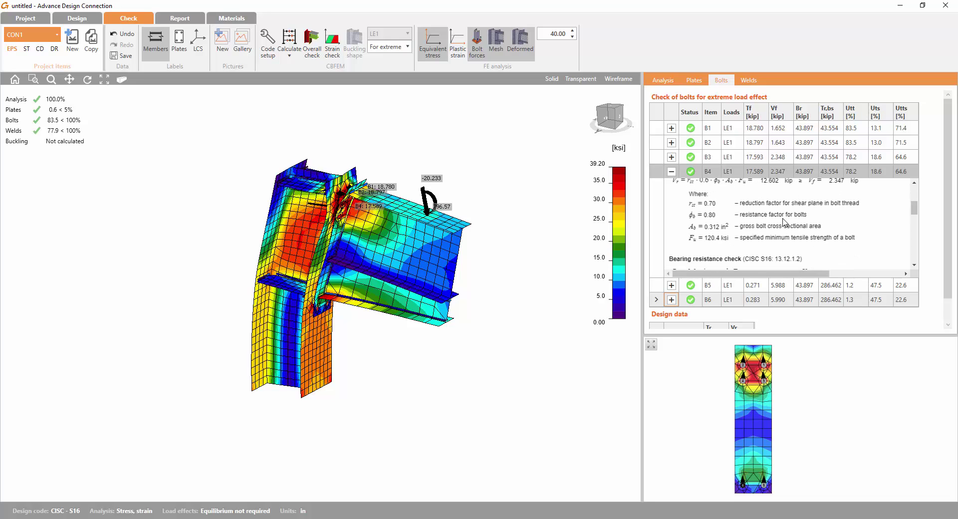
left_click_drag(747, 258, 816, 262)
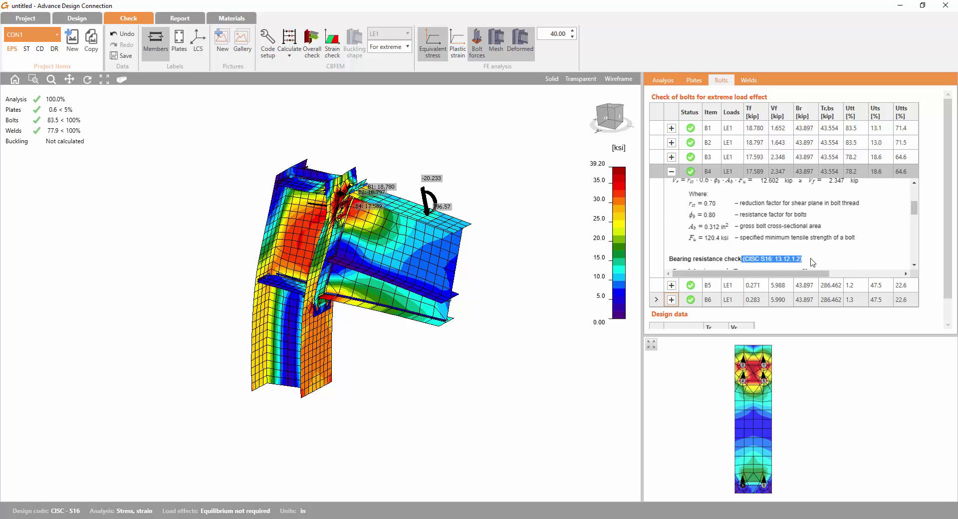
left_click(817, 252)
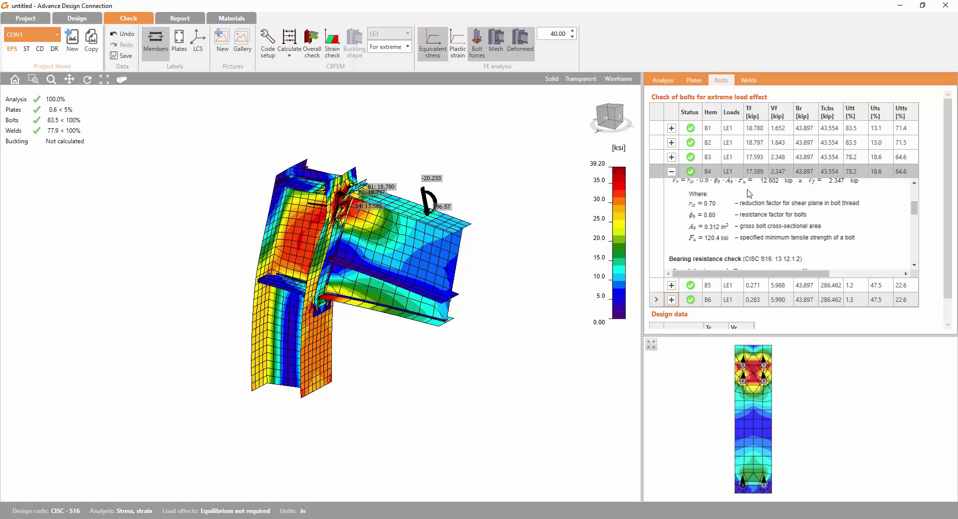
Show the weld check results for the extreme load effect and inspect the STIFF1a and STIFF1b welds to the column plates
left_click(749, 81)
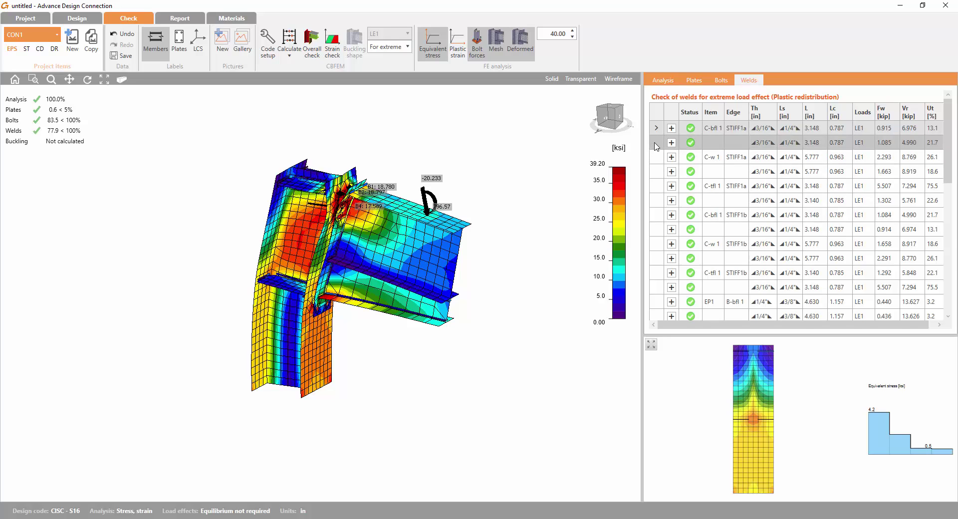
scroll(654, 149, "down", 1)
left_click(658, 159)
left_click(657, 174)
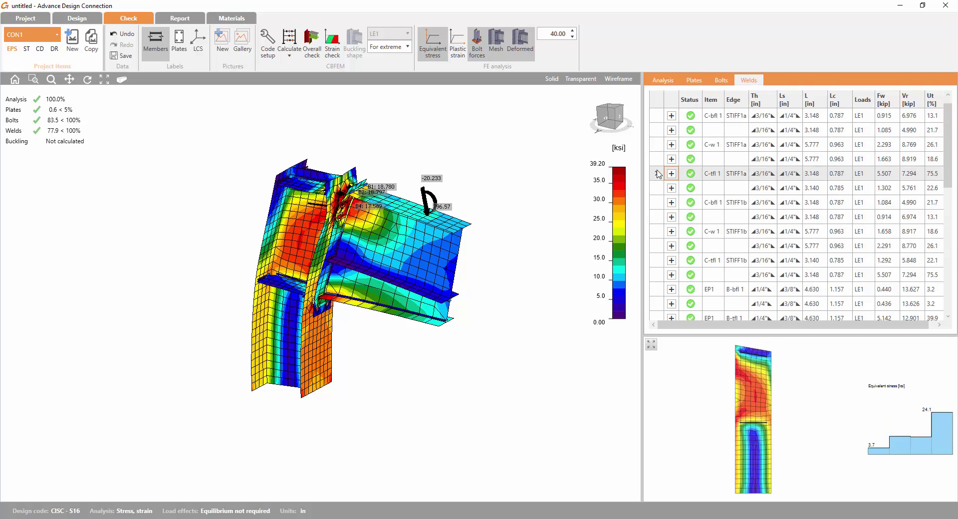
left_click(657, 187)
left_click(658, 202)
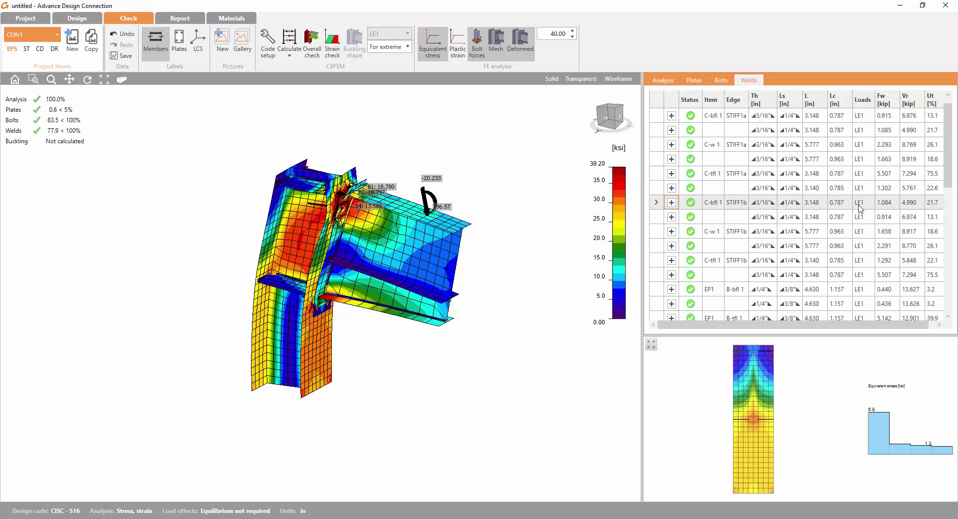
Look through the remaining welds and inspect the stress diagram of the B-bfl 1 weld to WID1a
left_click_drag(949, 178, 950, 254)
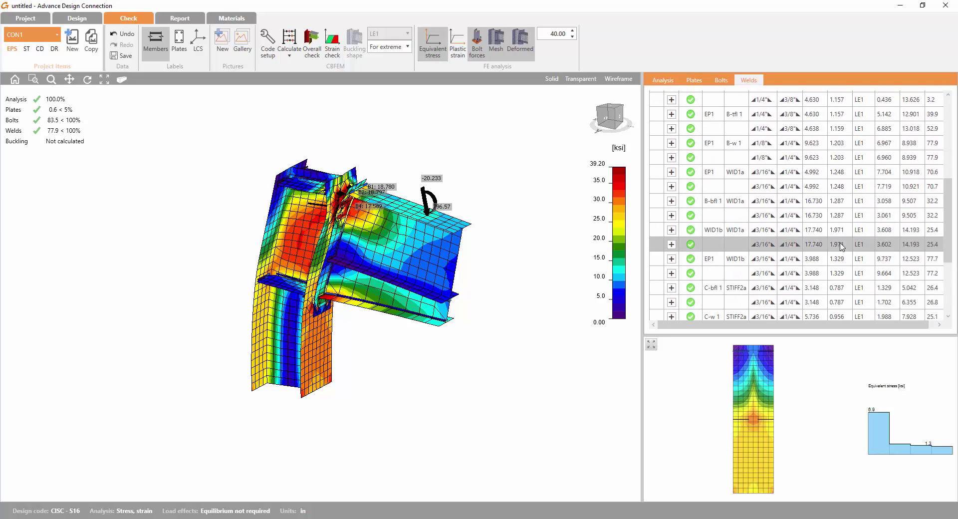
left_click(655, 199)
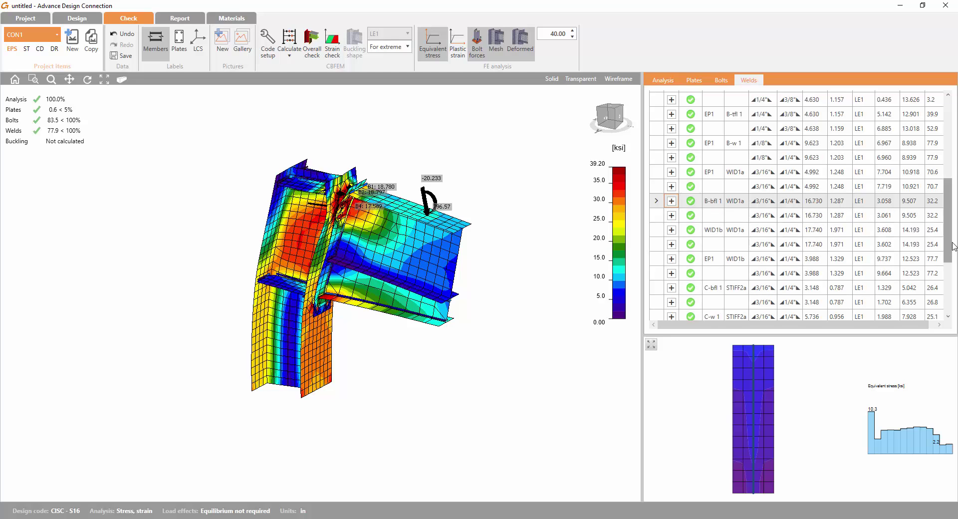
left_click_drag(954, 245, 951, 164)
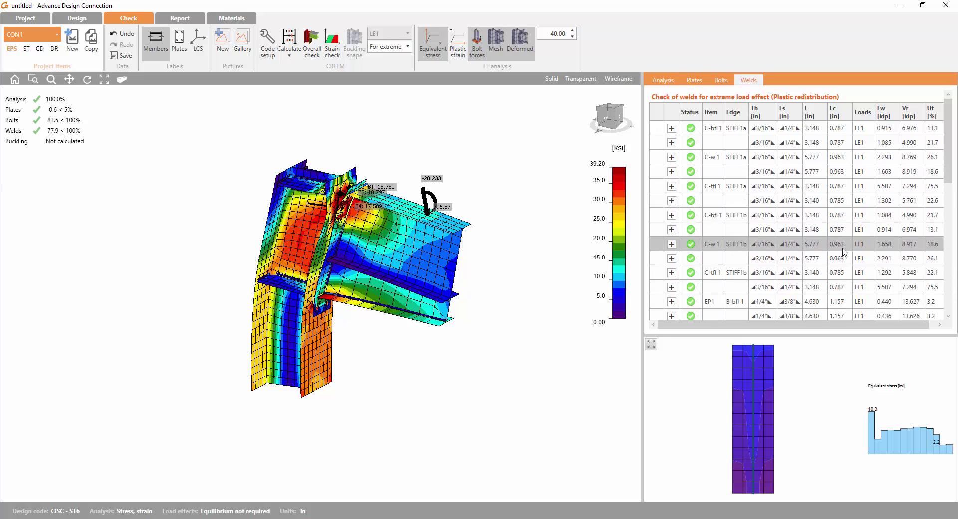
Expand the first C-bfl 1 weld to STIFF1a and review its weld resistance formula and CISC S16 clause reference
left_click(671, 129)
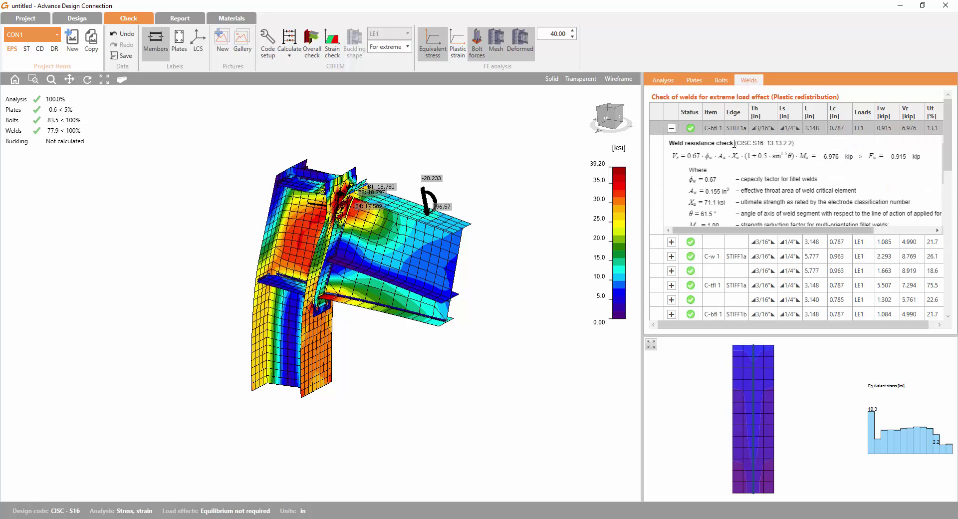
scroll(735, 143, "down", 1)
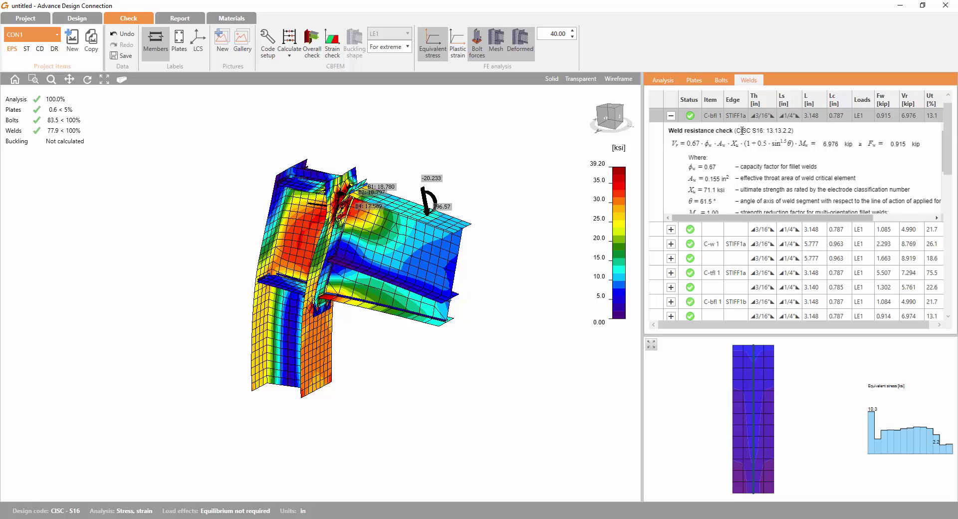
left_click_drag(754, 133, 799, 135)
left_click(781, 176)
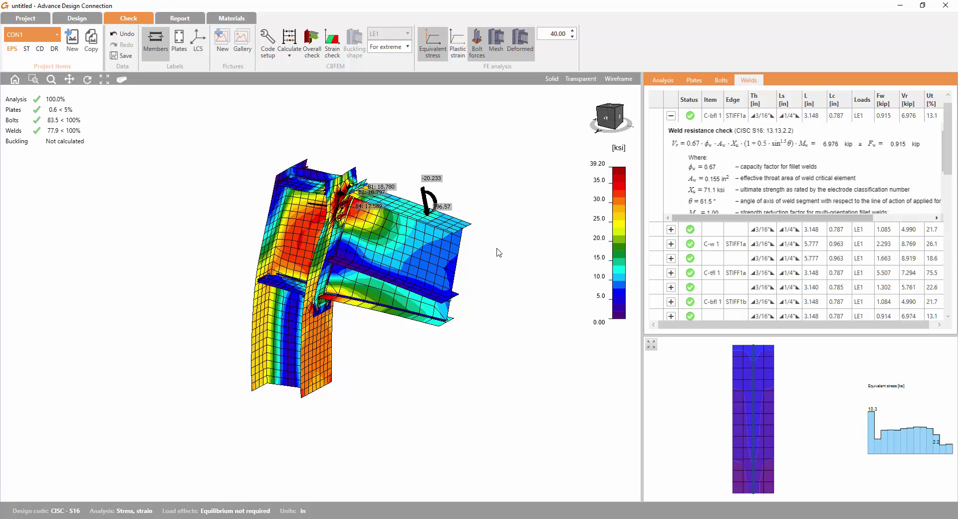
Open the detailed report for CON1 and review the project data, members, cross-sections, bolts, load effects and check summary
left_click(186, 19)
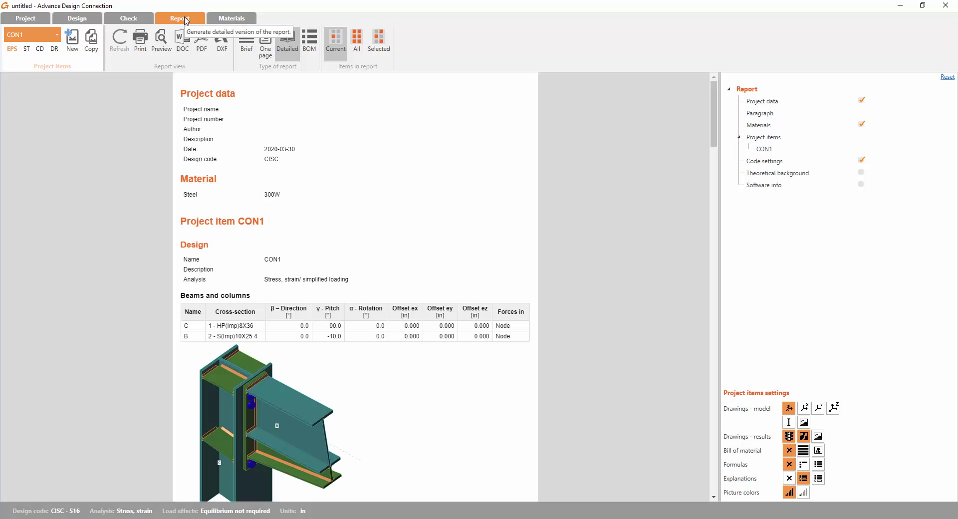
scroll(250, 267, "down", 2)
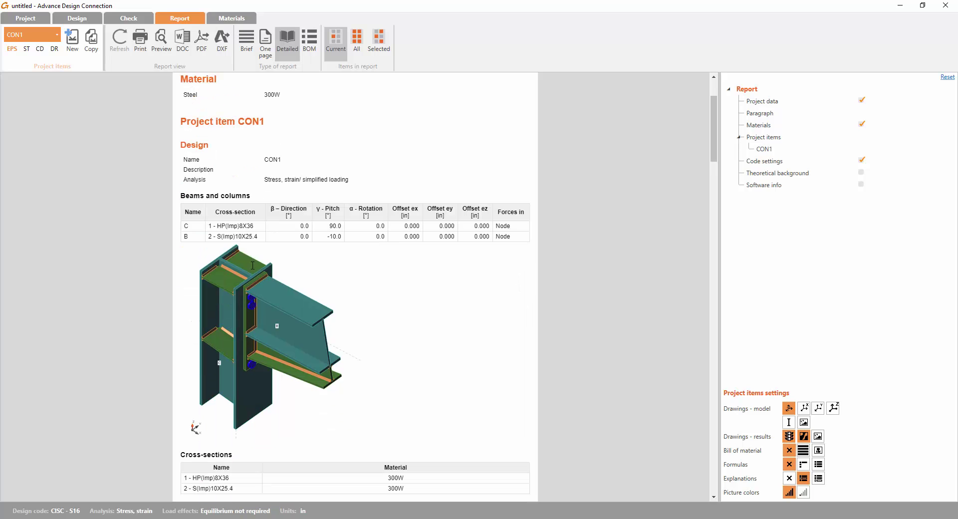
scroll(253, 270, "down", 9)
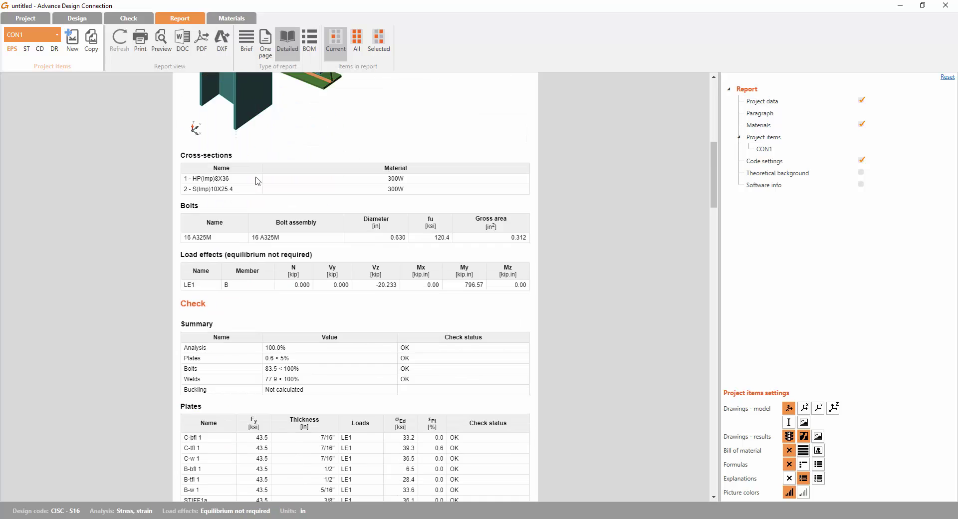
scroll(262, 200, "down", 3)
scroll(315, 170, "up", 4)
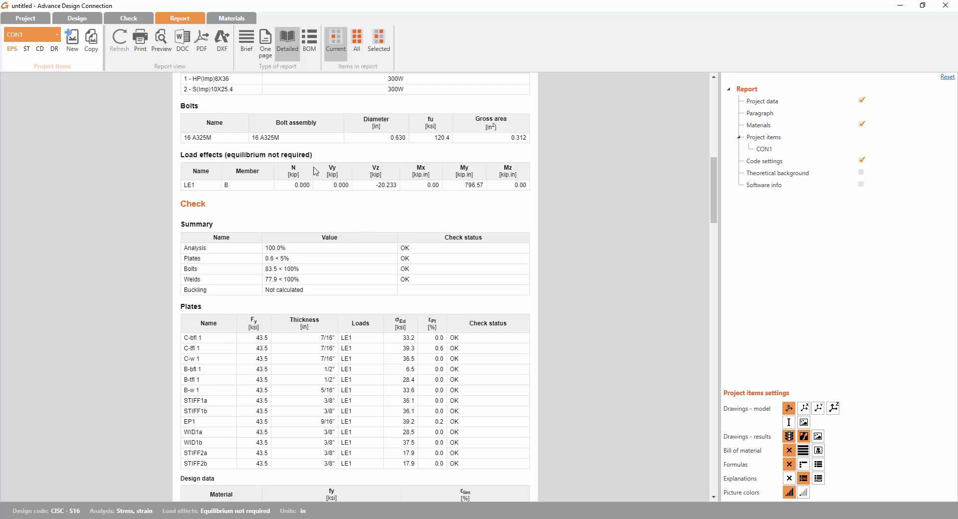
Review the report's plate design data, overall check and strain check pictures, and the bolt symbols and weld table
scroll(272, 244, "down", 8)
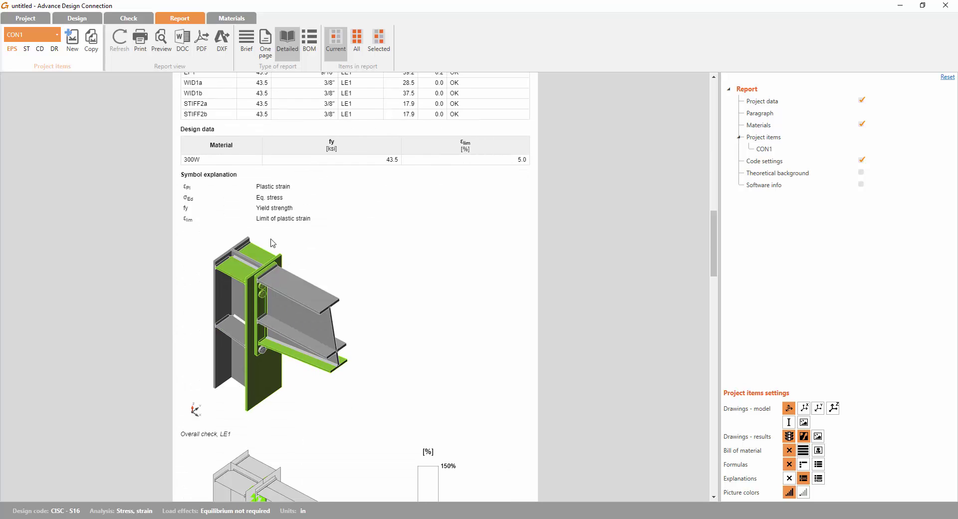
scroll(325, 328, "down", 5)
scroll(330, 334, "down", 3)
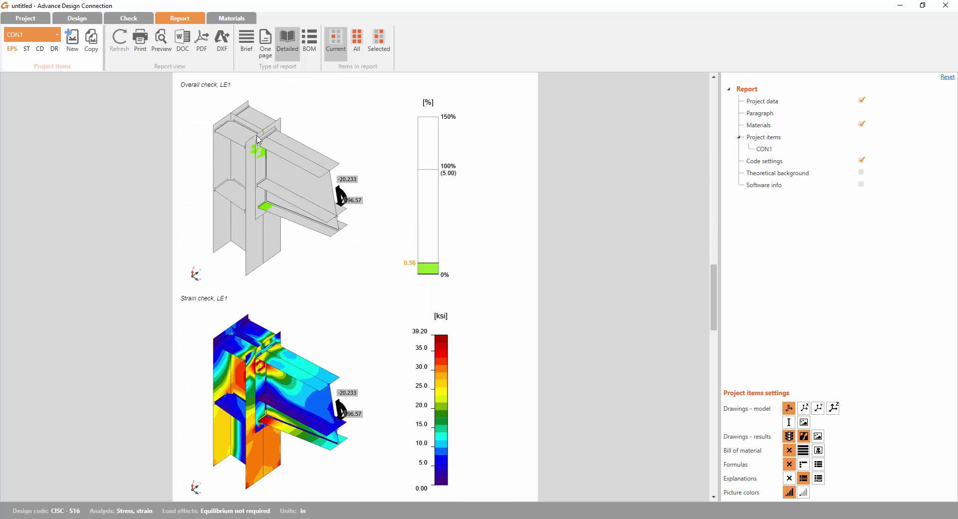
scroll(340, 209, "down", 4)
scroll(358, 229, "down", 14)
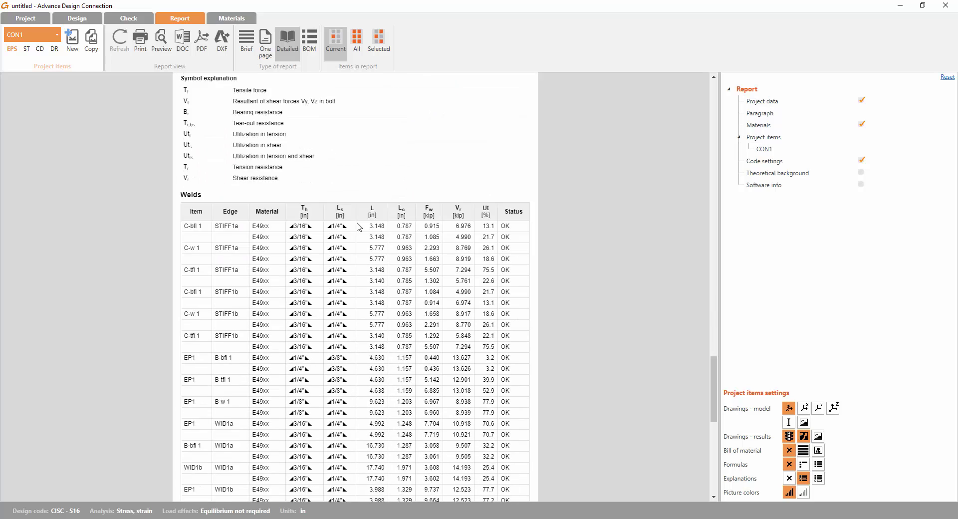
Review the end of the report with the last weld results, weld symbol explanation, buckling section and code settings
scroll(369, 245, "down", 3)
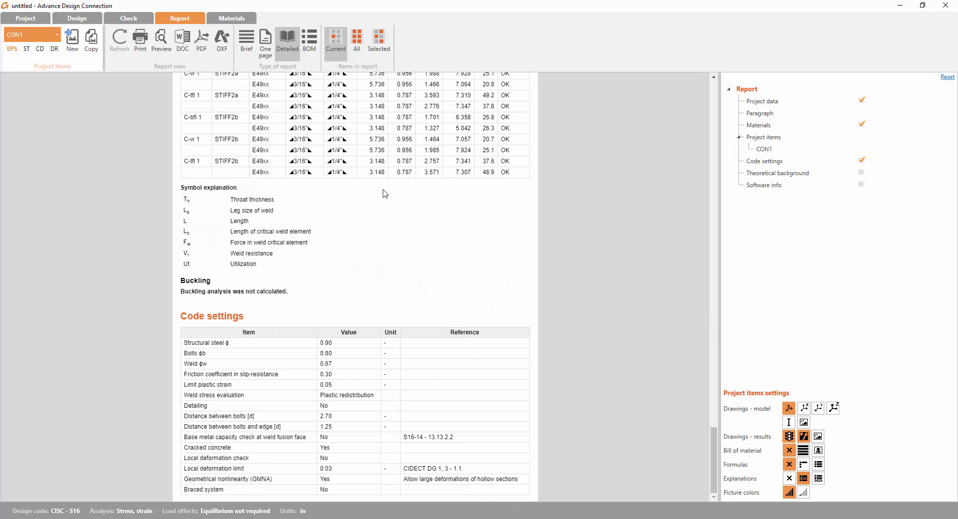
scroll(374, 249, "up", 2)
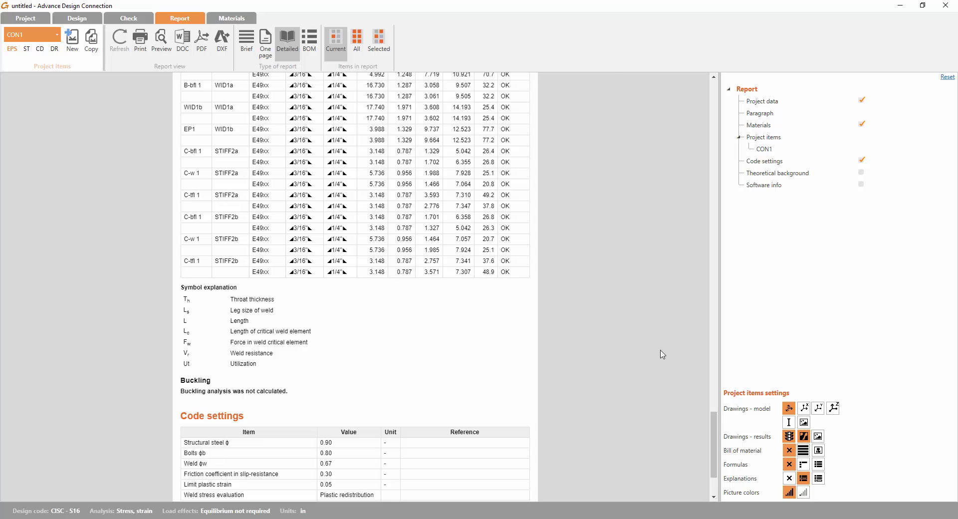
mouse_move(715, 433)
left_mouse_down()
mouse_move(719, 139)
mouse_move(712, 443)
left_mouse_up()
scroll(728, 279, "down", 4)
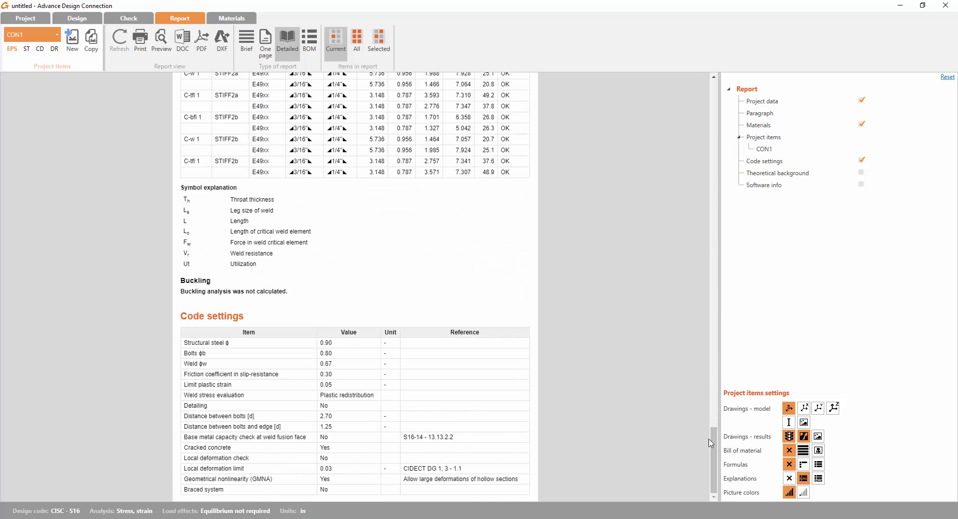
Set the report's explanations, formulas and bill of material to their fullest options, include the result pictures, and refresh the report
left_click(818, 478)
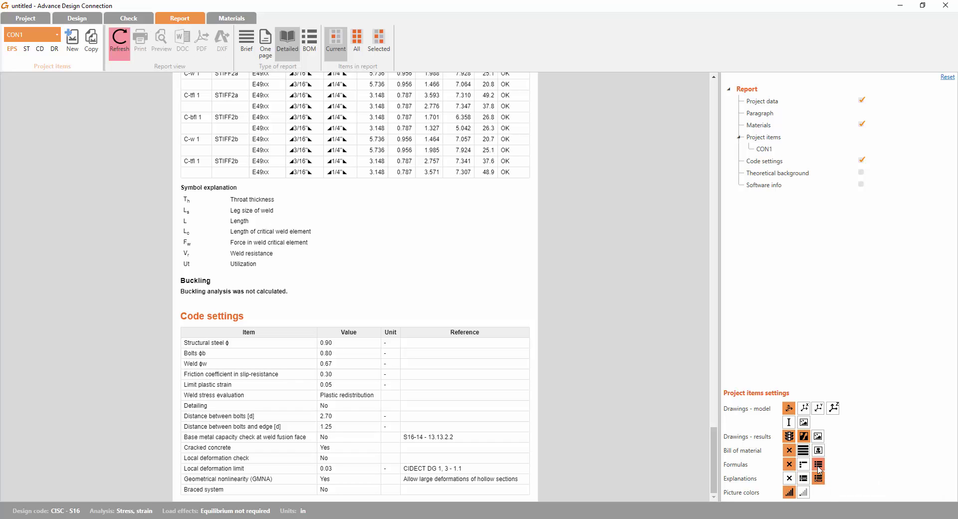
left_click(818, 464)
left_click(818, 451)
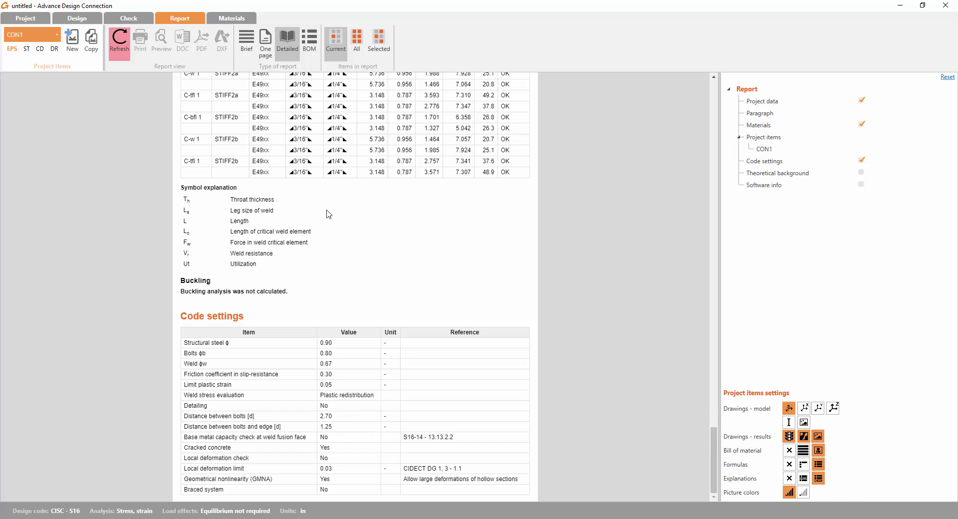
left_click(121, 44)
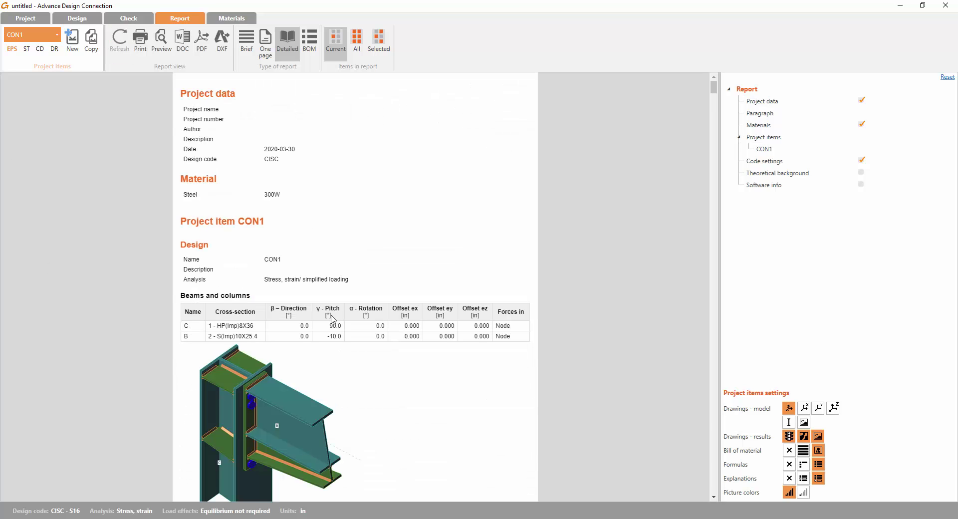
Review the regenerated report's strain and equivalent stress pictures and the detailed bolt checks with formulas for B1 and B2
scroll(332, 319, "down", 20)
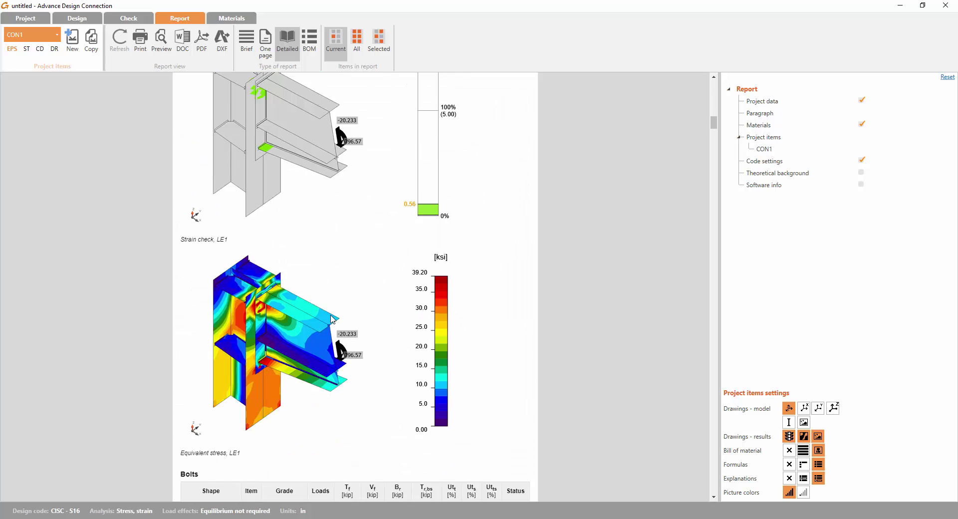
scroll(331, 320, "down", 15)
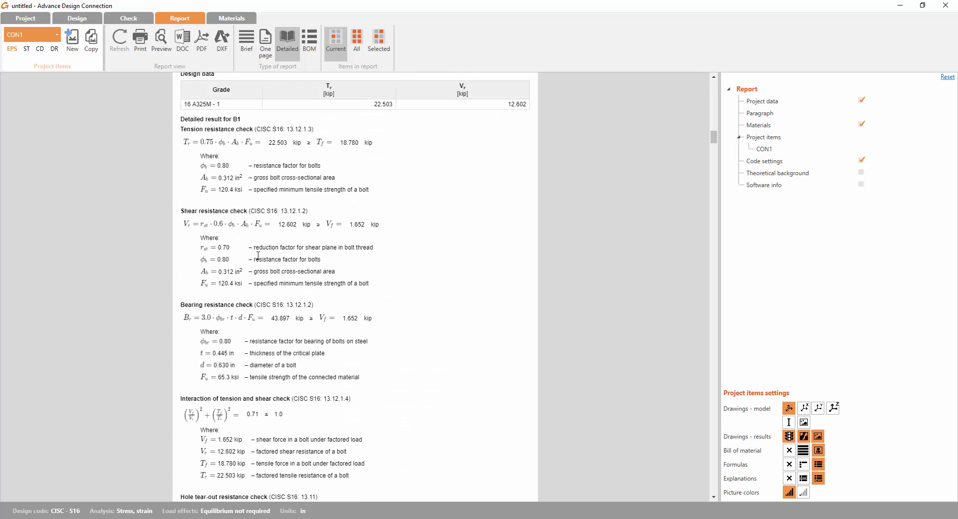
left_click_drag(257, 258, 280, 283)
scroll(273, 240, "down", 11)
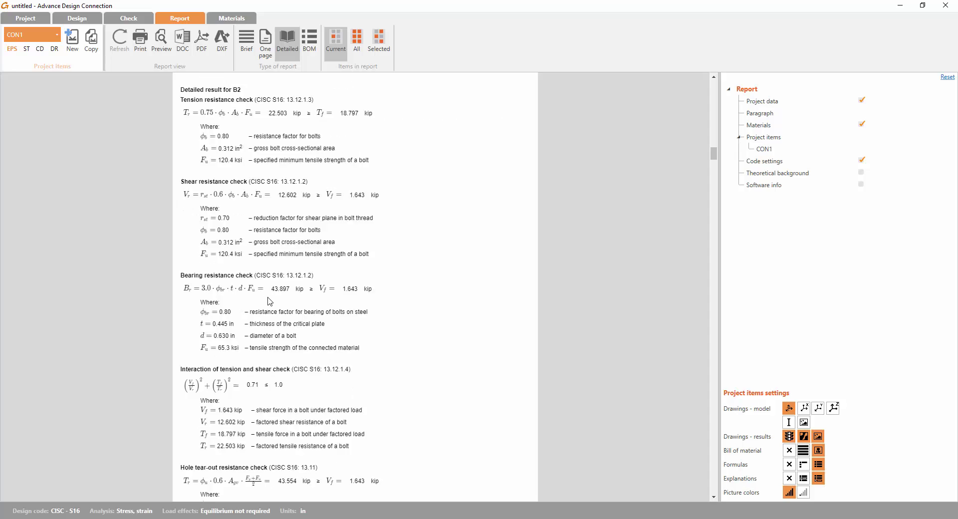
scroll(269, 301, "down", 2)
left_click_drag(264, 248, 288, 312)
left_click(288, 312)
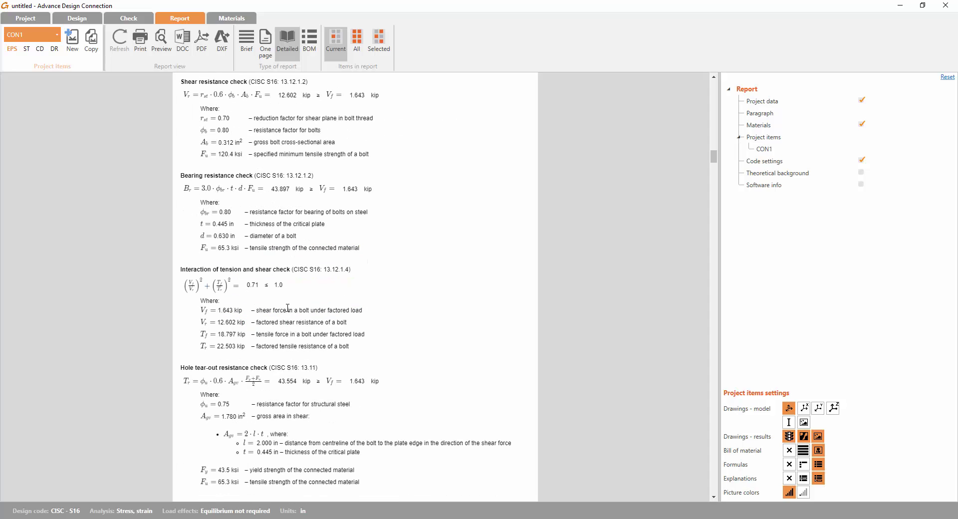
Review the remaining detailed bolt results and the weld resistance checks for the stiffener, end-plate and widener welds
scroll(288, 308, "down", 20)
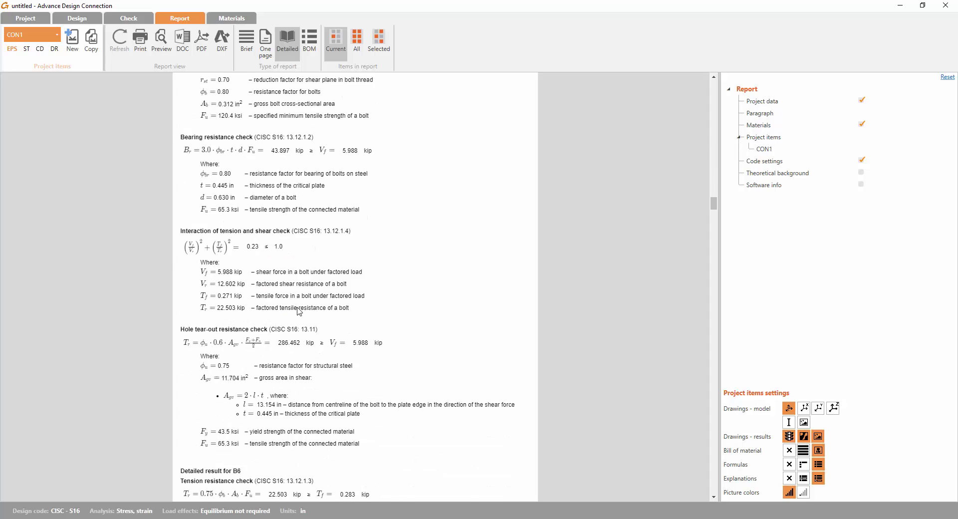
scroll(298, 311, "down", 20)
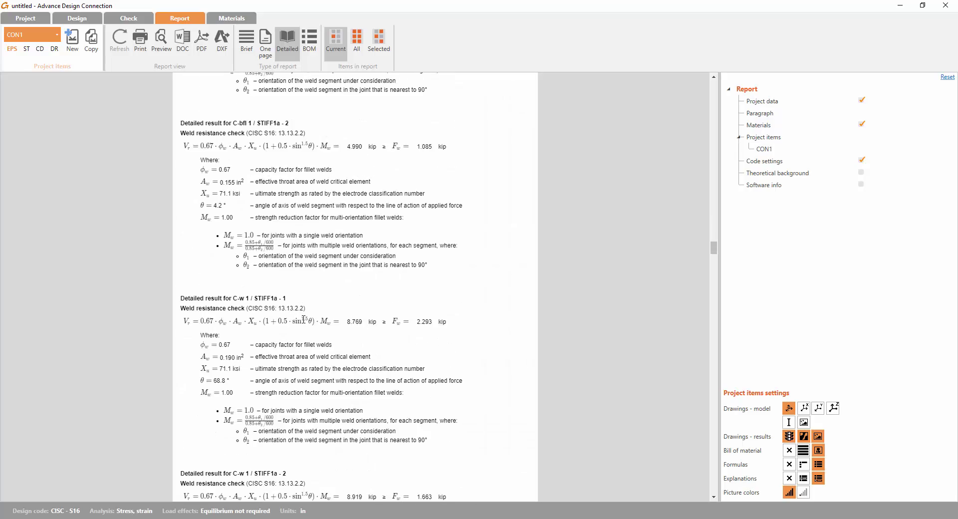
scroll(303, 320, "down", 20)
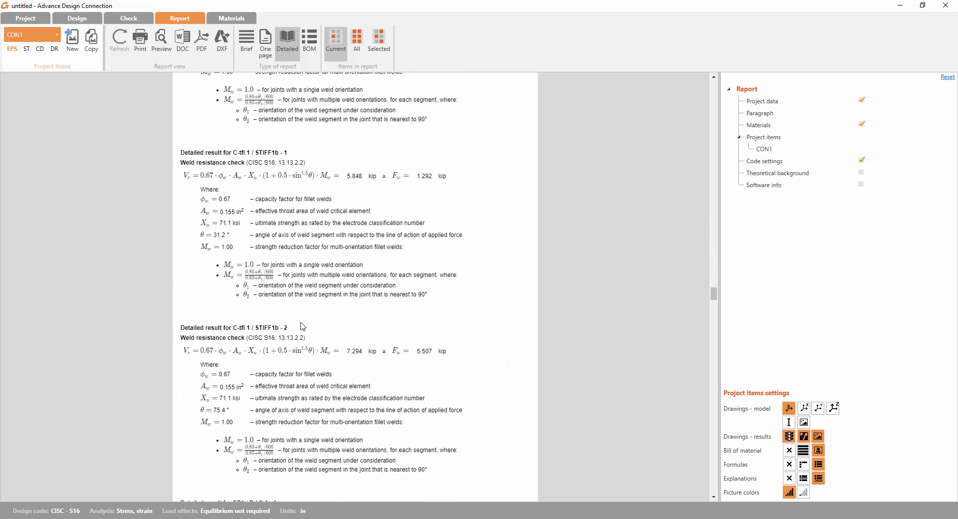
scroll(303, 327, "down", 20)
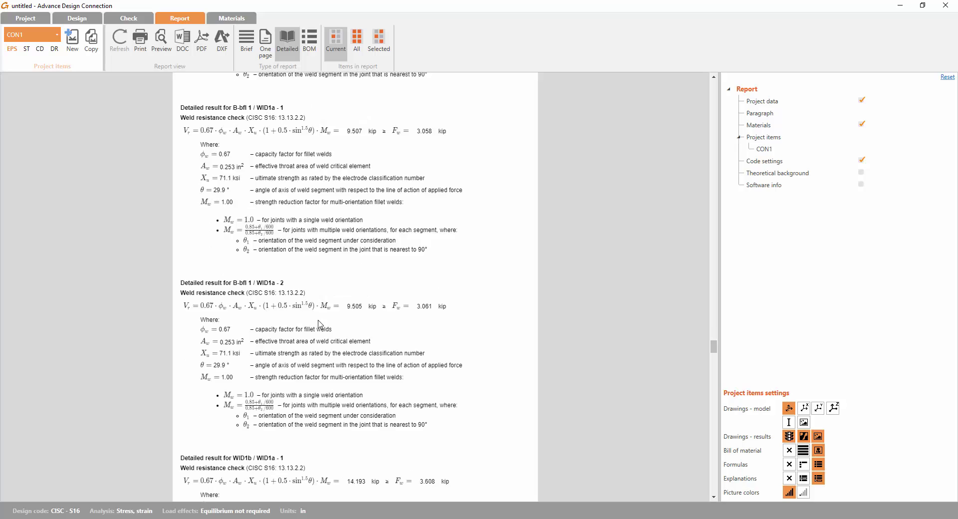
scroll(319, 323, "down", 20)
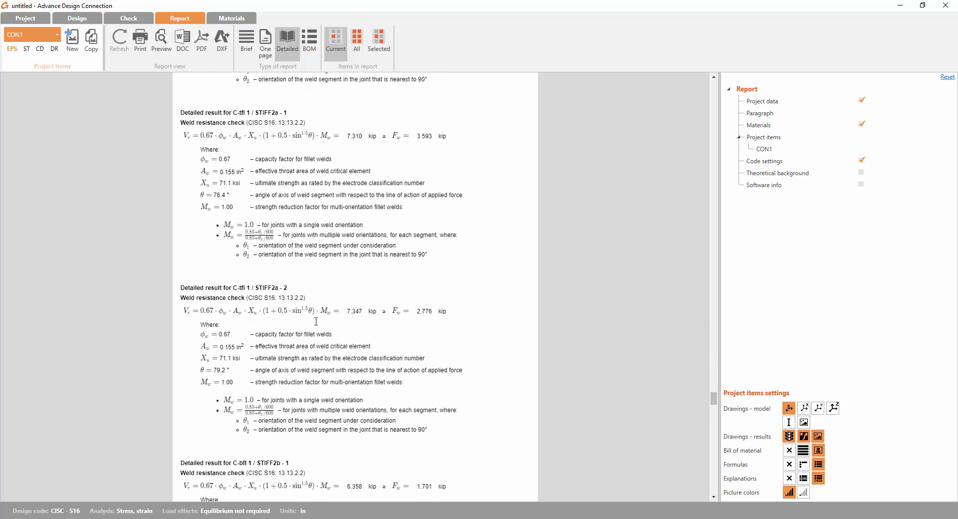
Review the bill of material tables and the dimensioned drawings of STIFF1, EP1, WID1, STIFF2 and the column's top flange
scroll(316, 321, "down", 20)
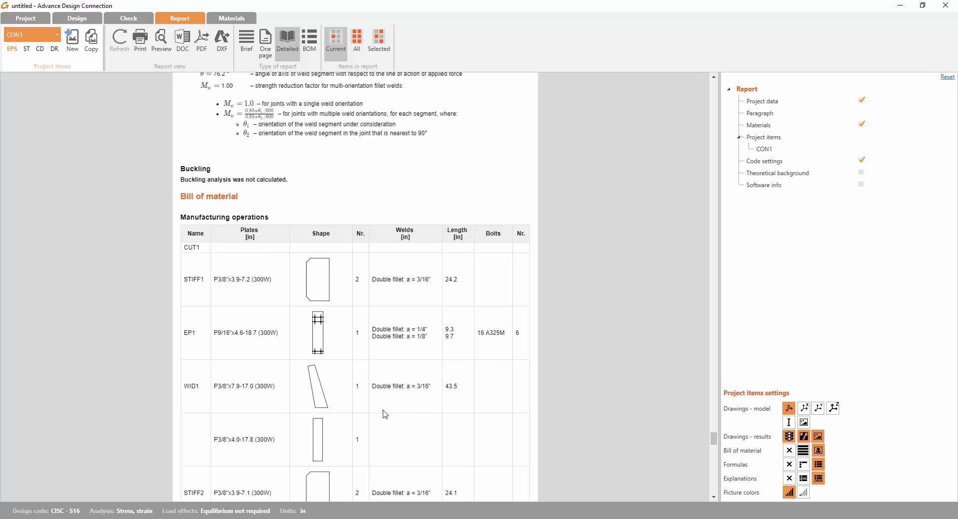
scroll(331, 299, "down", 10)
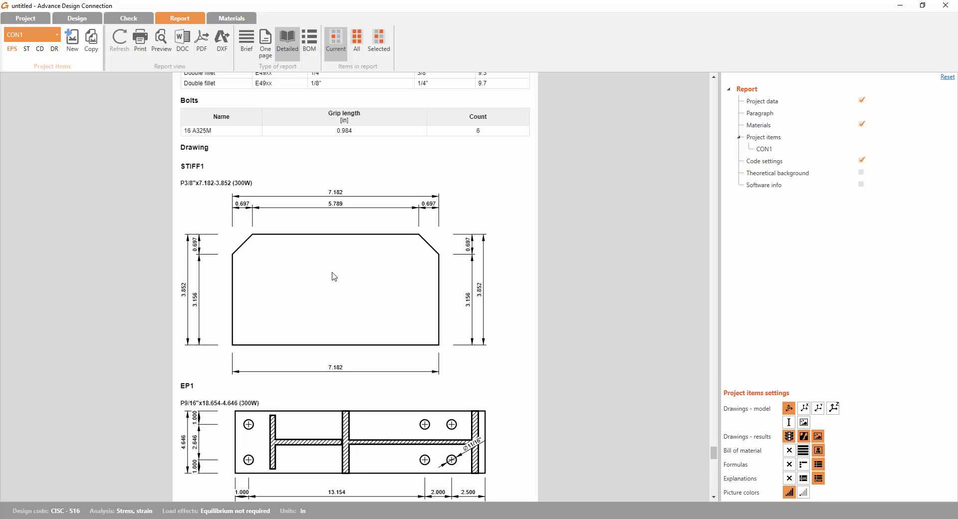
scroll(245, 335, "down", 5)
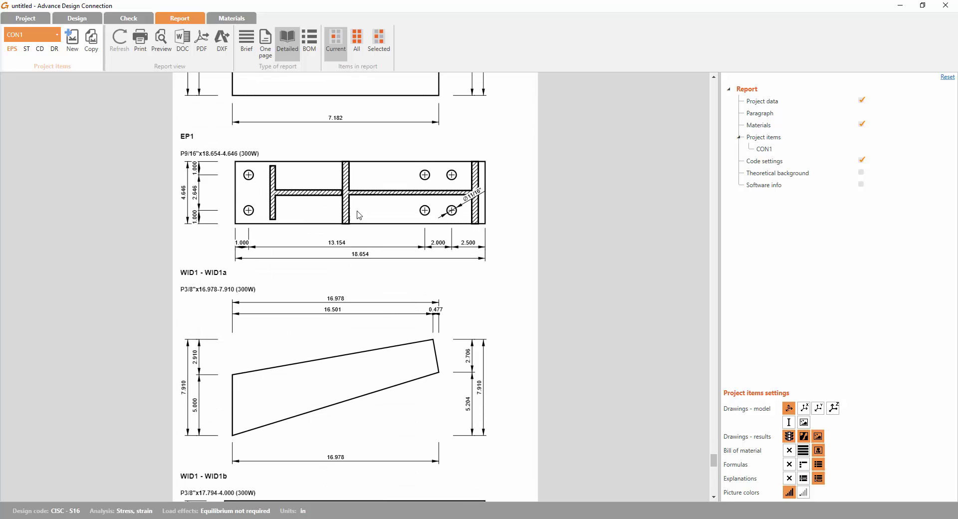
scroll(372, 239, "down", 2)
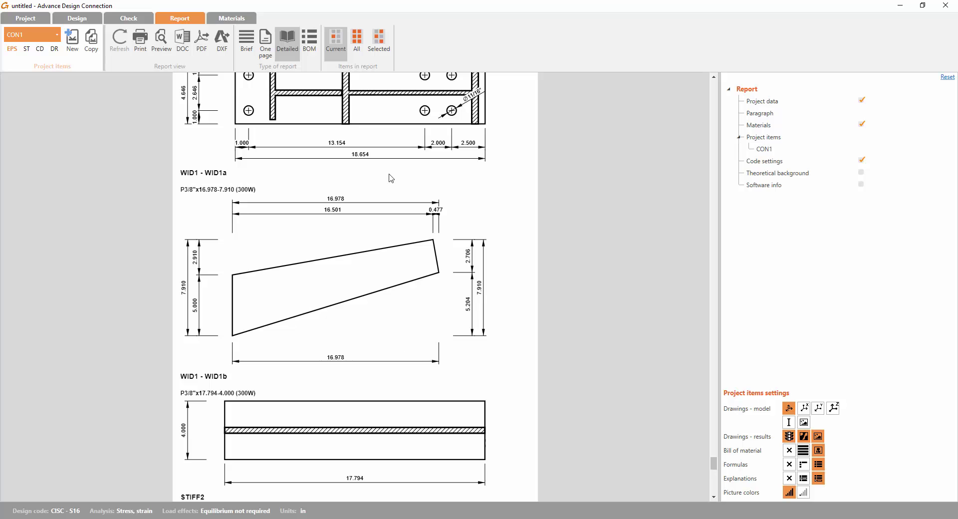
scroll(354, 272, "down", 6)
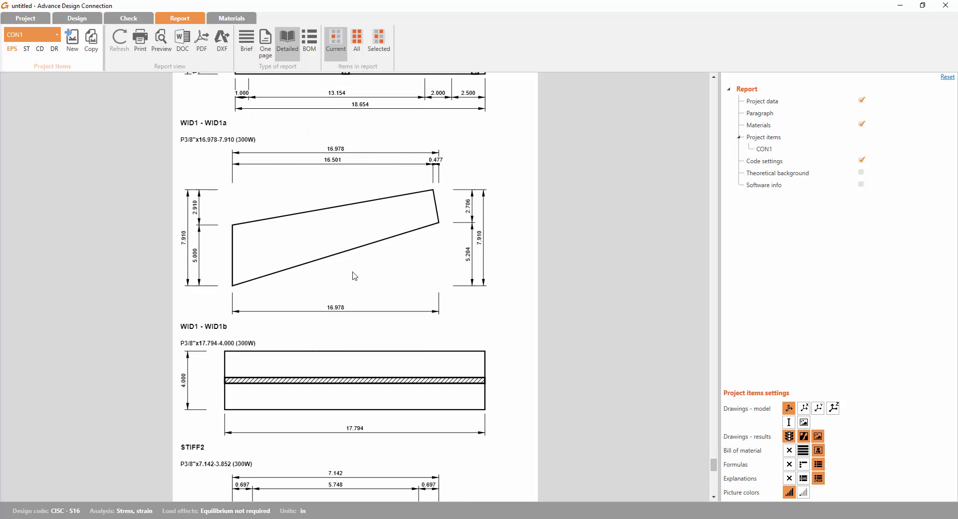
scroll(330, 284, "down", 3)
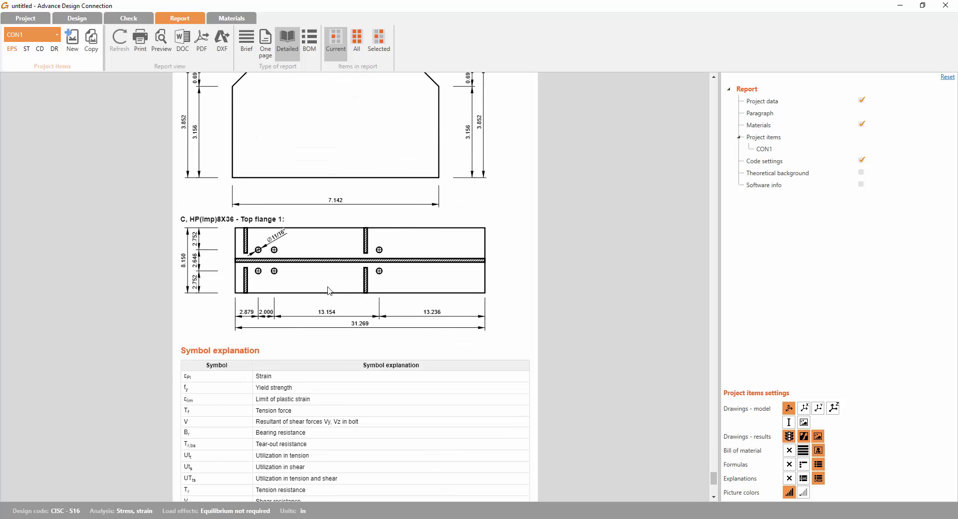
Go back over the dimensioned plate drawings and the weld and bolt lists, ending at the detailed EP1 weld results
scroll(326, 225, "up", 3)
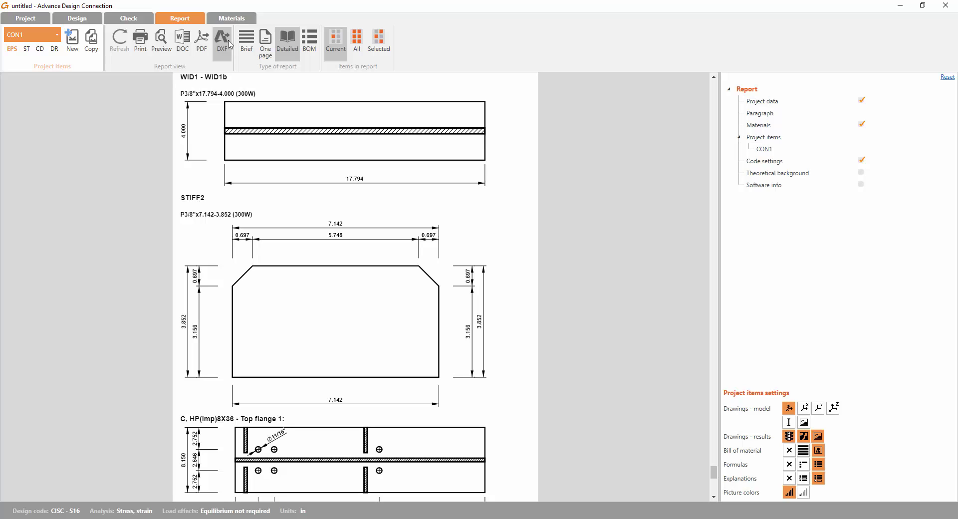
scroll(218, 205, "up", 5)
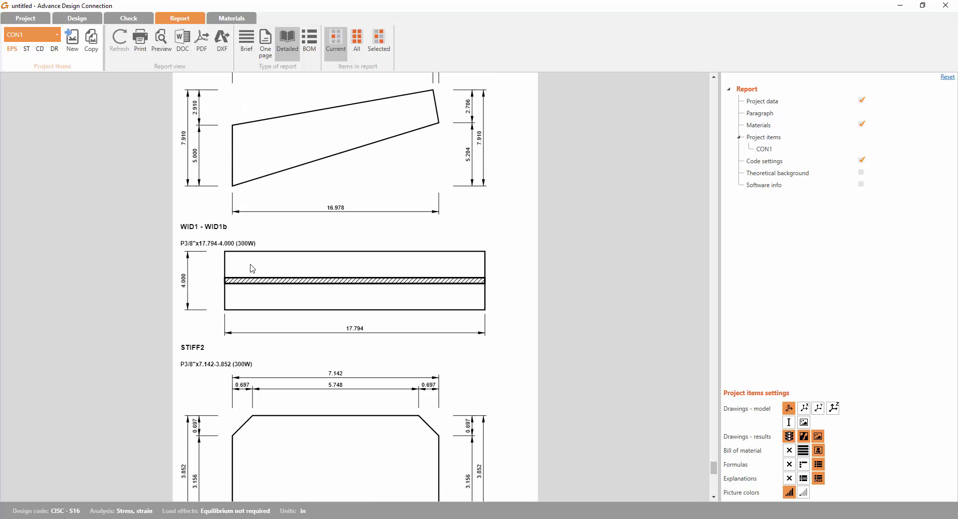
scroll(252, 269, "up", 3)
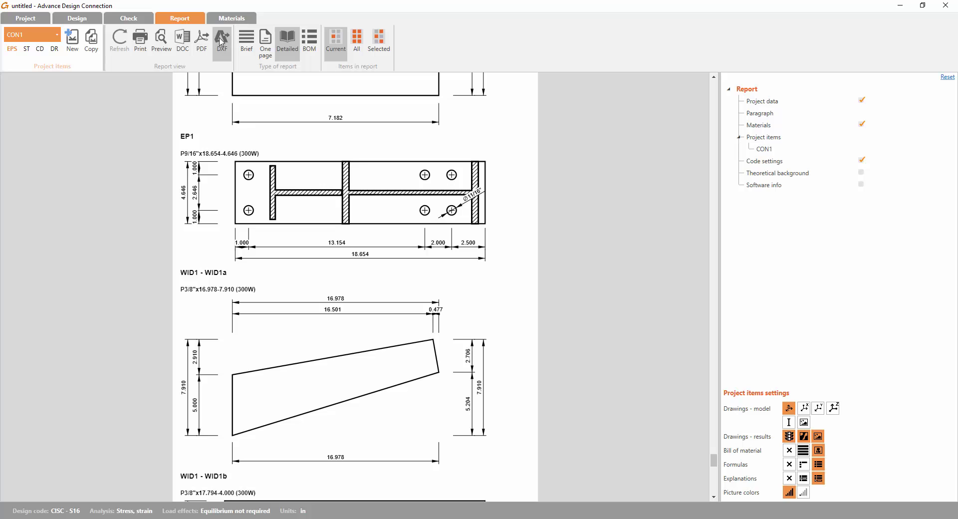
scroll(268, 218, "up", 8)
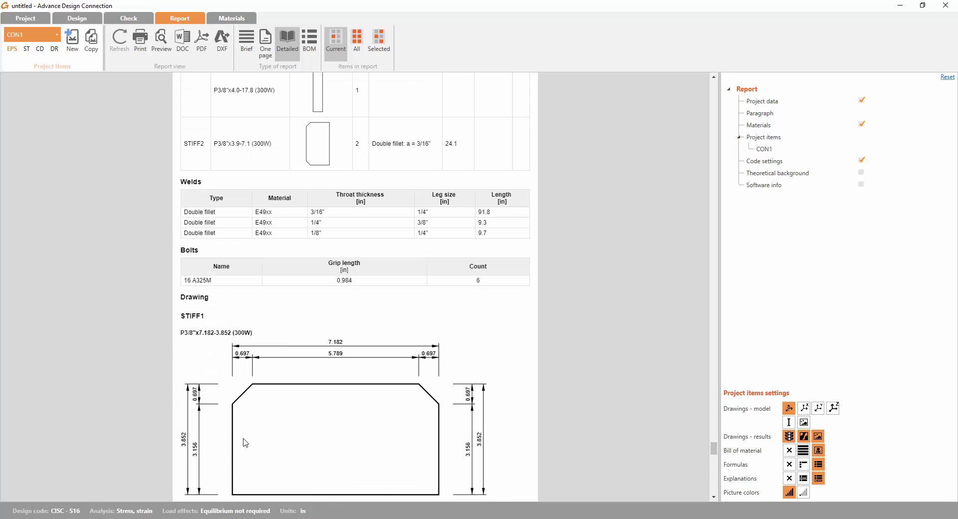
scroll(389, 310, "down", 7)
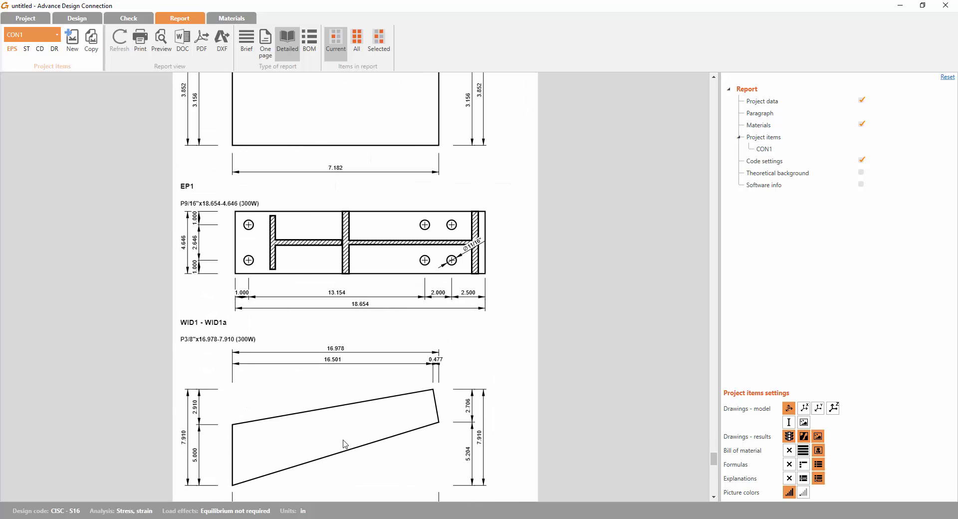
scroll(377, 297, "down", 5)
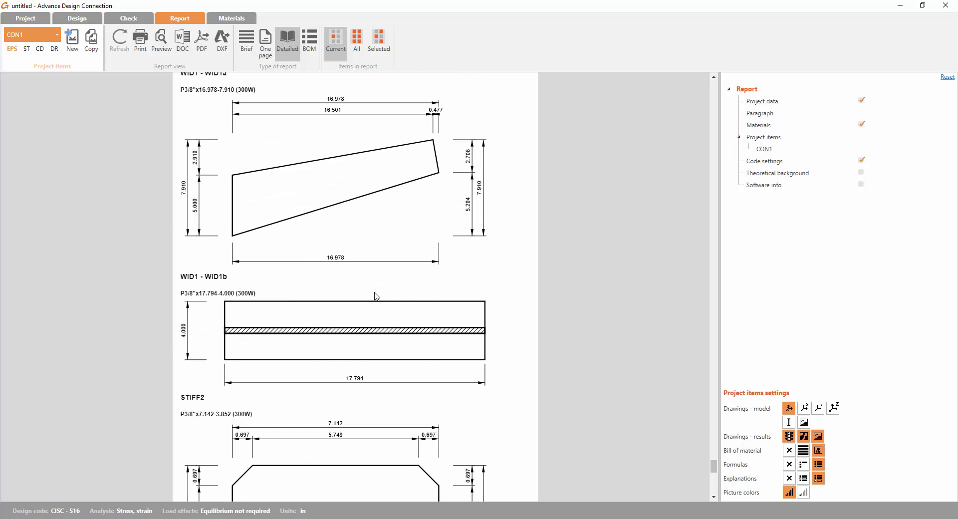
scroll(342, 274, "down", 5)
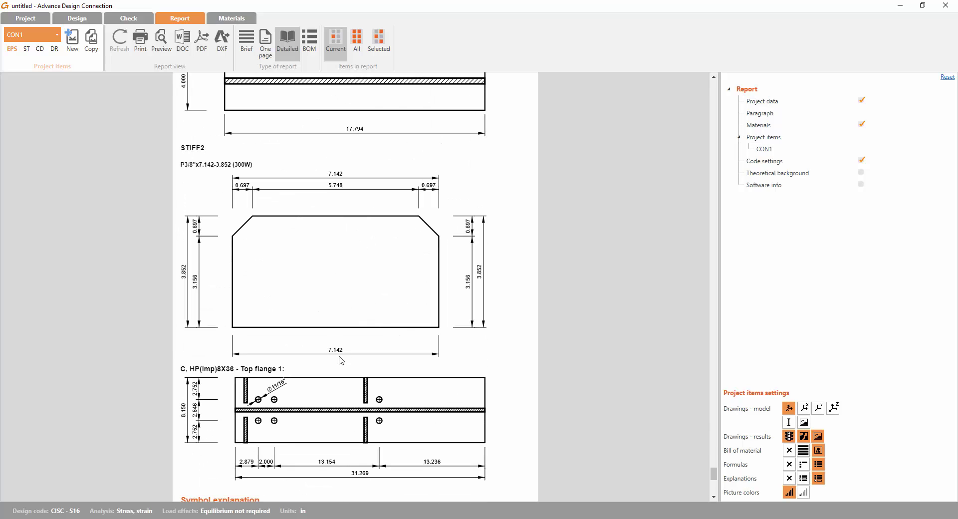
scroll(284, 355, "down", 1)
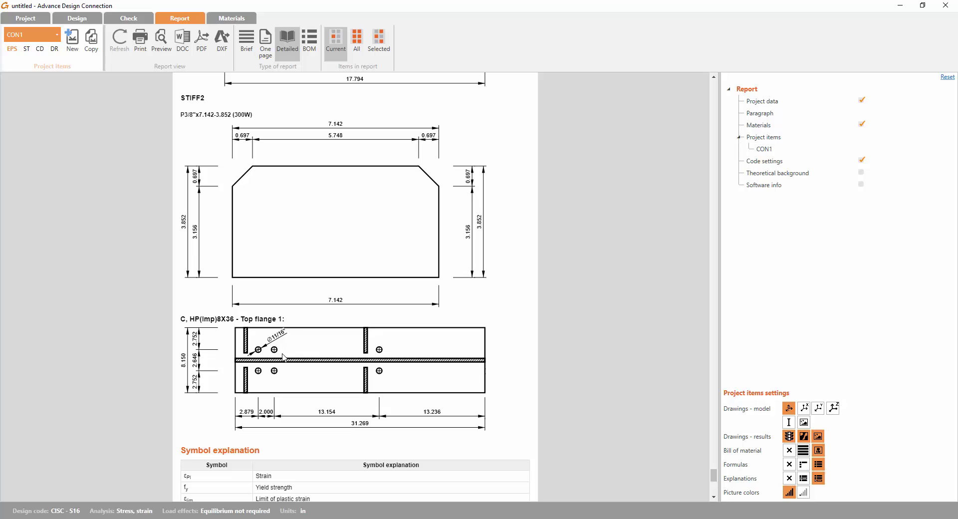
scroll(305, 352, "up", 1)
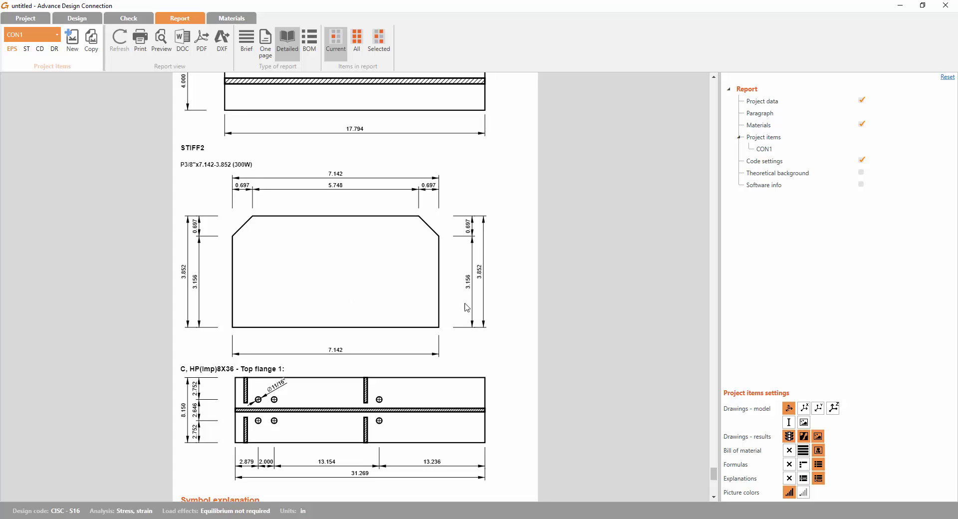
left_click_drag(717, 478, 715, 309)
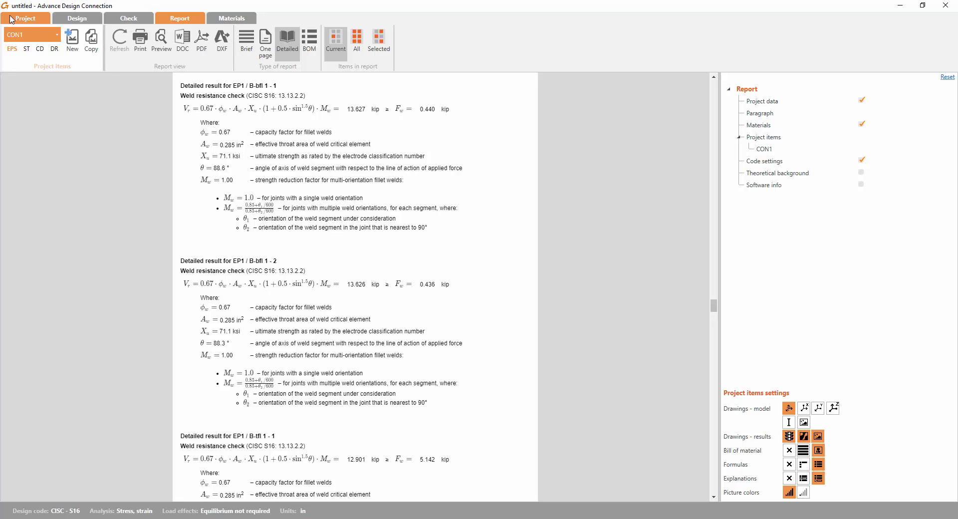
Leave the report and start a new project, discarding the unsaved changes to the current connection
left_click(85, 19)
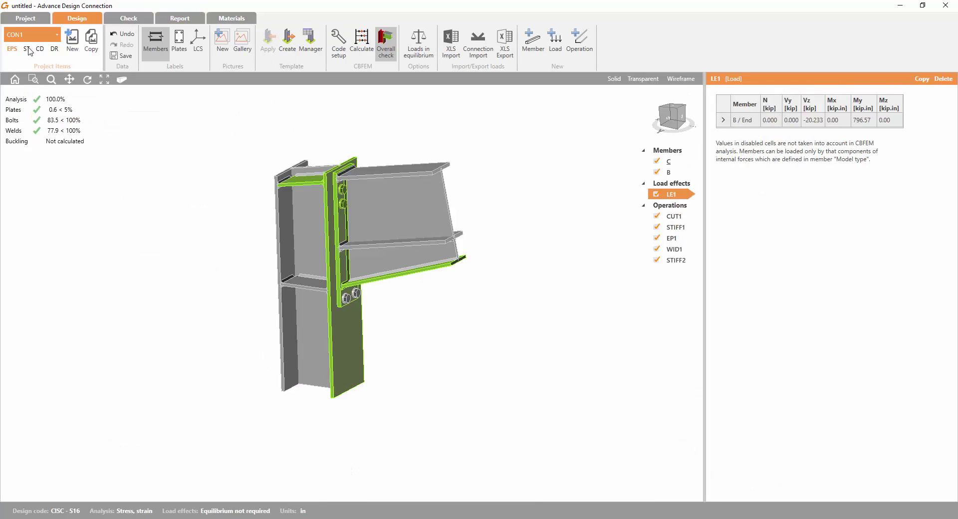
left_click(31, 21)
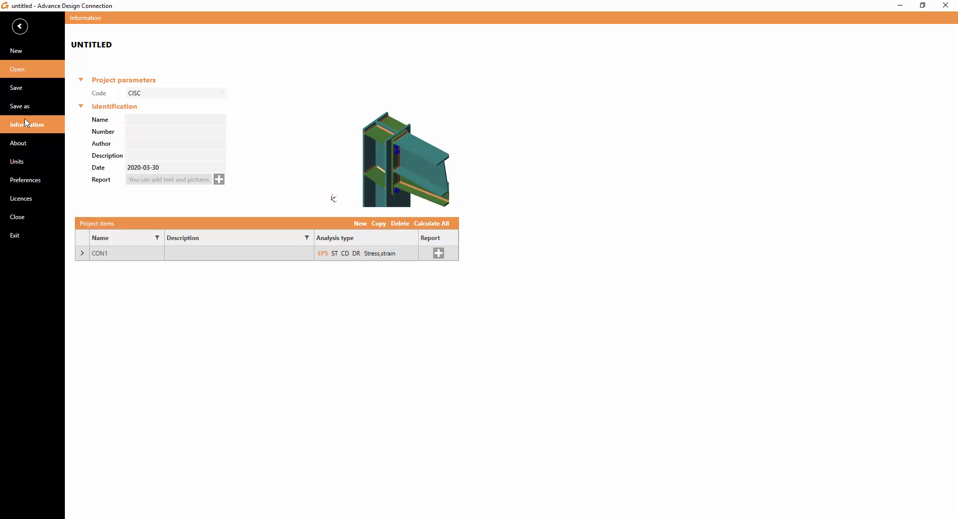
left_click(38, 50)
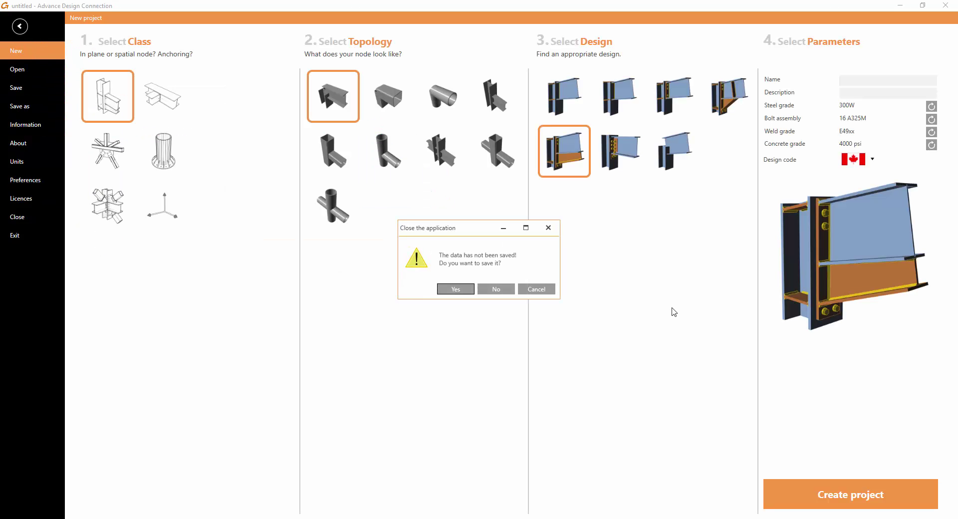
left_click(505, 291)
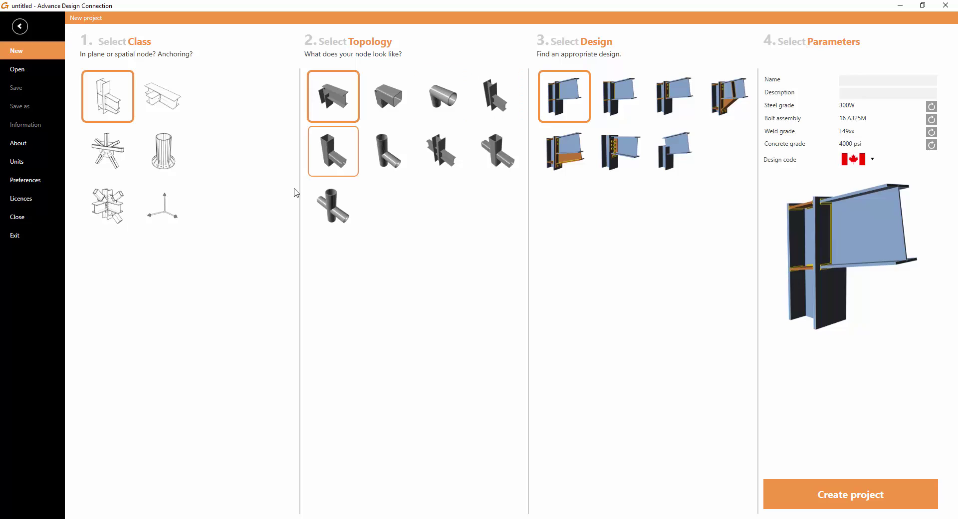
Create a project from the column anchoring class with the I-section base plate topology and the stiffened base plate design
left_click(176, 159)
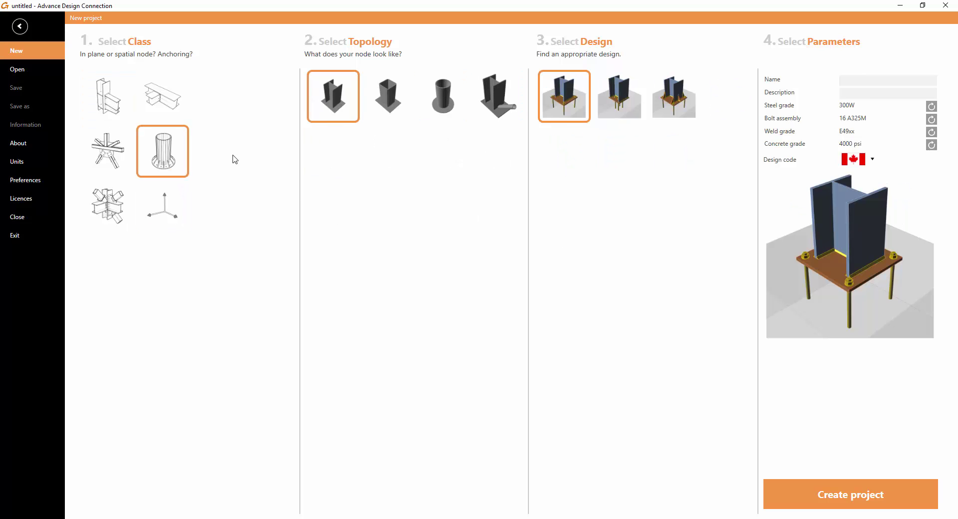
left_click(619, 98)
left_click(670, 100)
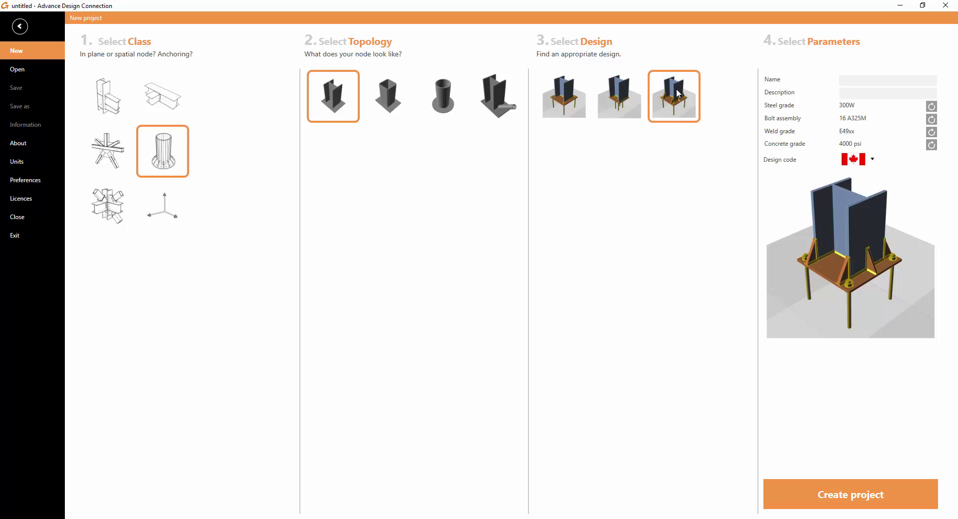
left_click(843, 495)
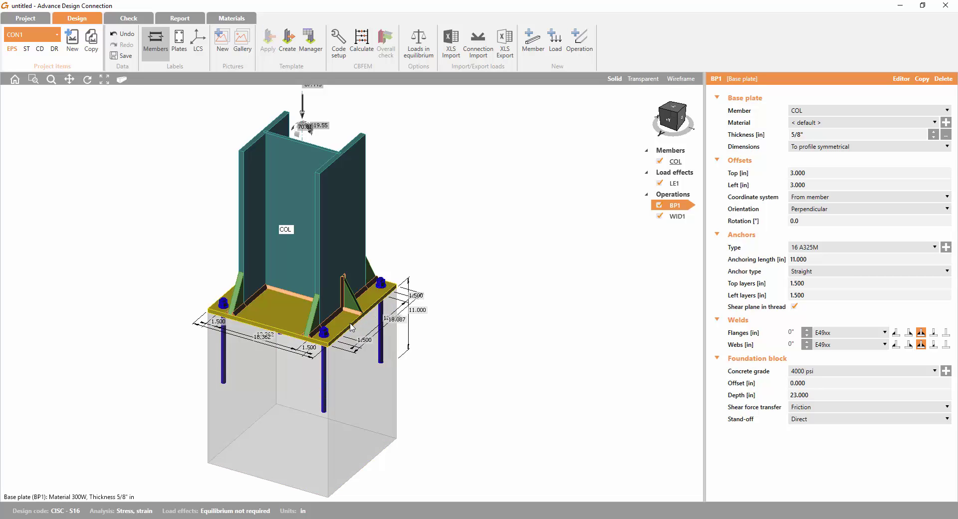
Run the CBFEM calculation of the stiffened column base plate connection
middle_click_drag(302, 386, 300, 353)
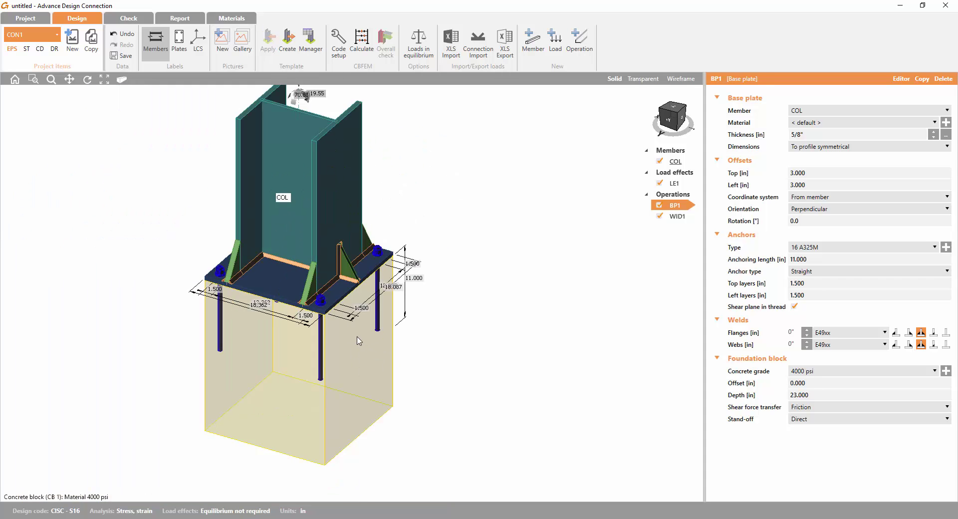
scroll(356, 370, "up", 4)
scroll(367, 370, "down", 3)
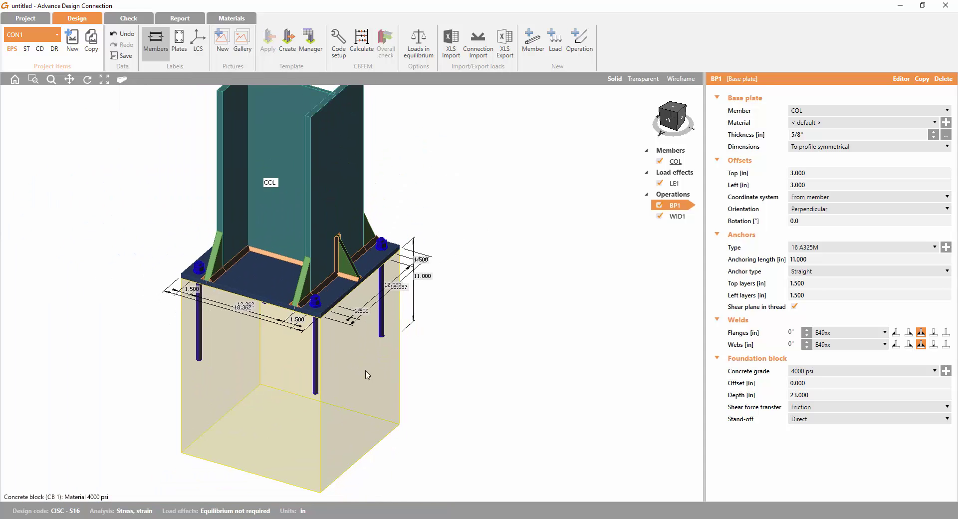
middle_click_drag(368, 373, 443, 295, "ctrl")
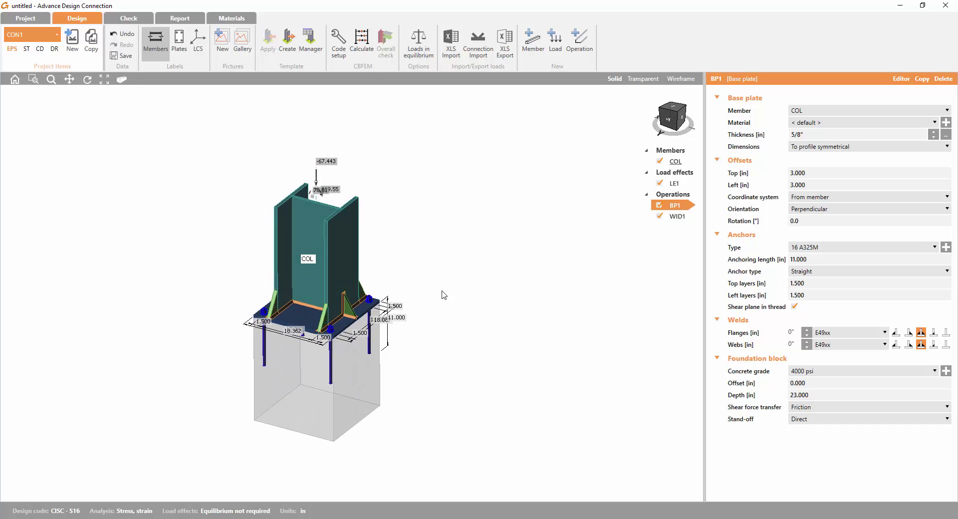
left_click(362, 40)
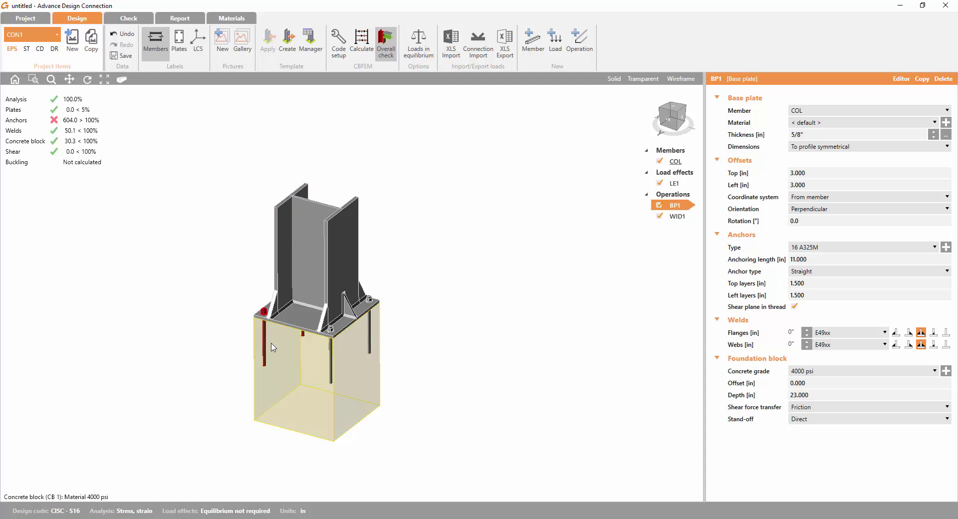
Inspect the overall check colouring of the anchors, base plate, stiffeners and foundation block around the column base
middle_click_drag(272, 345, 288, 313)
scroll(287, 312, "up", 5)
scroll(285, 311, "down", 5)
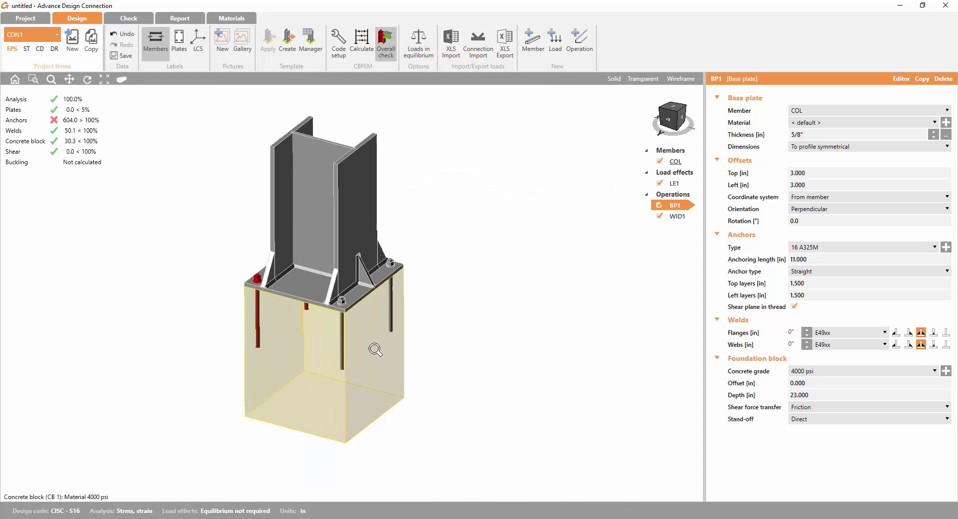
right_click_drag(375, 349, 235, 331)
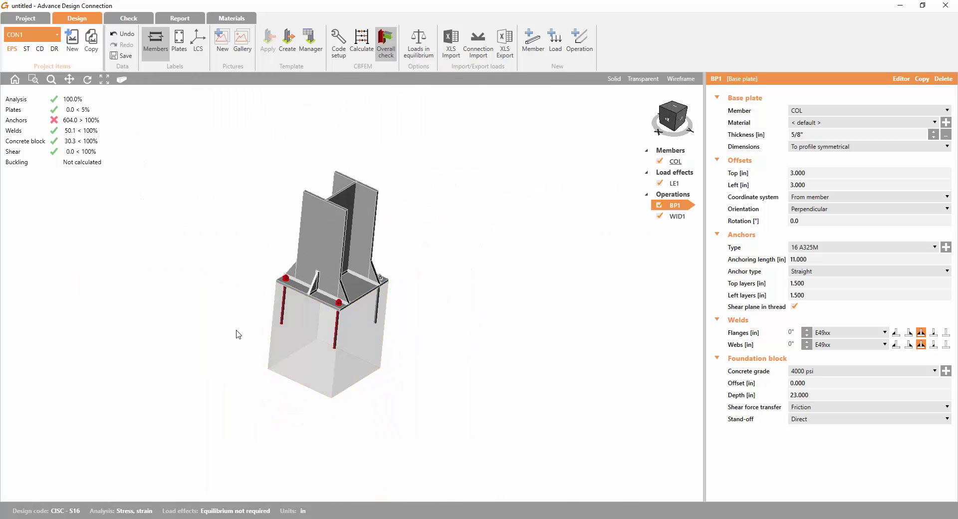
scroll(385, 310, "up", 3)
right_click_drag(349, 339, 350, 359)
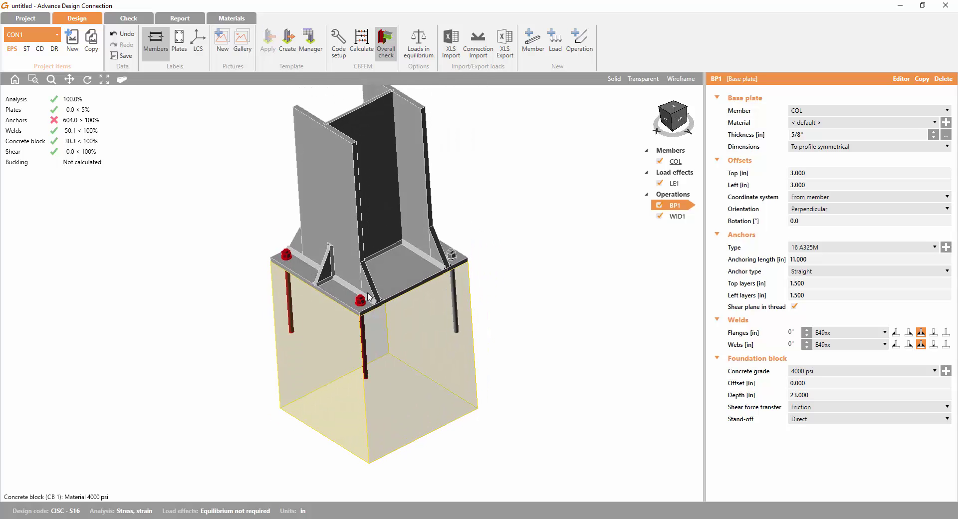
middle_click_drag(368, 293, 325, 298)
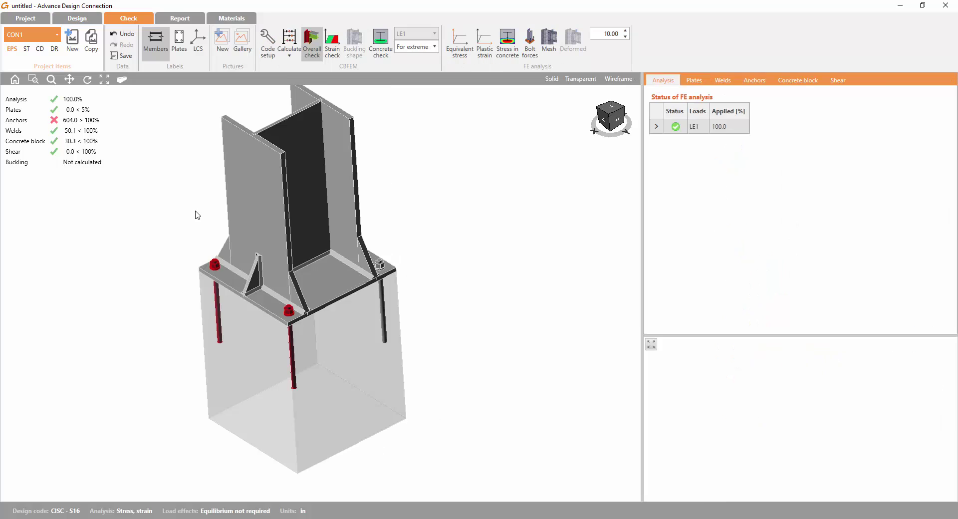
Go to the check results and view the concrete check of the column base from above and the sides
right_click_drag(409, 230, 460, 250)
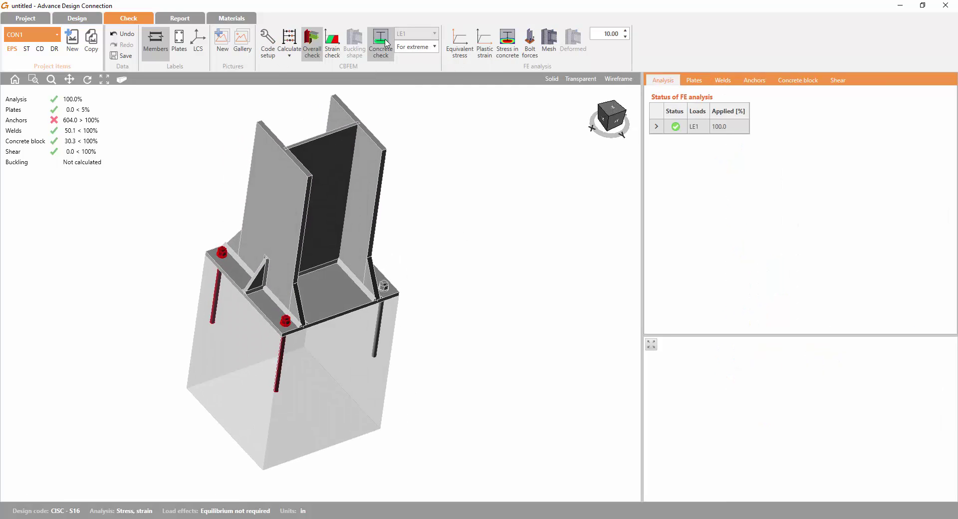
left_click(381, 55)
right_click_drag(364, 310, 354, 397)
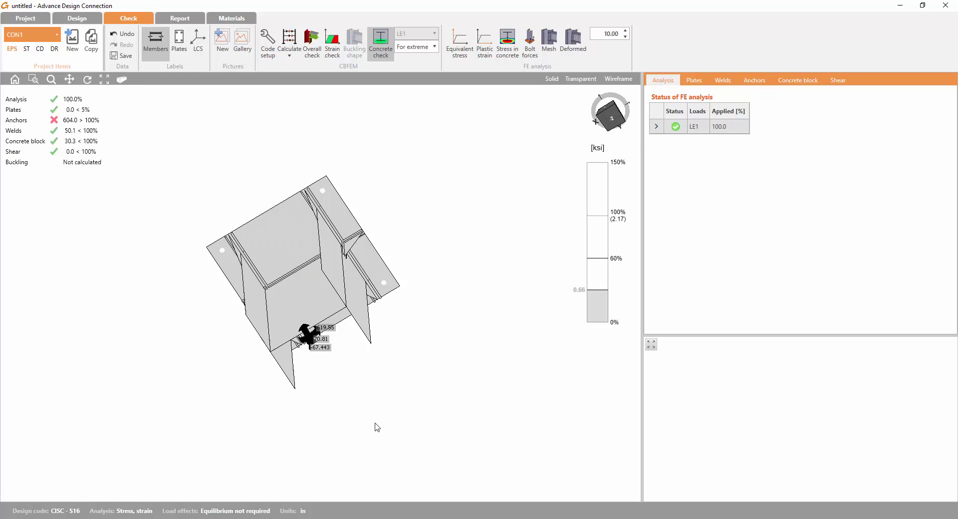
right_click_drag(376, 428, 397, 336)
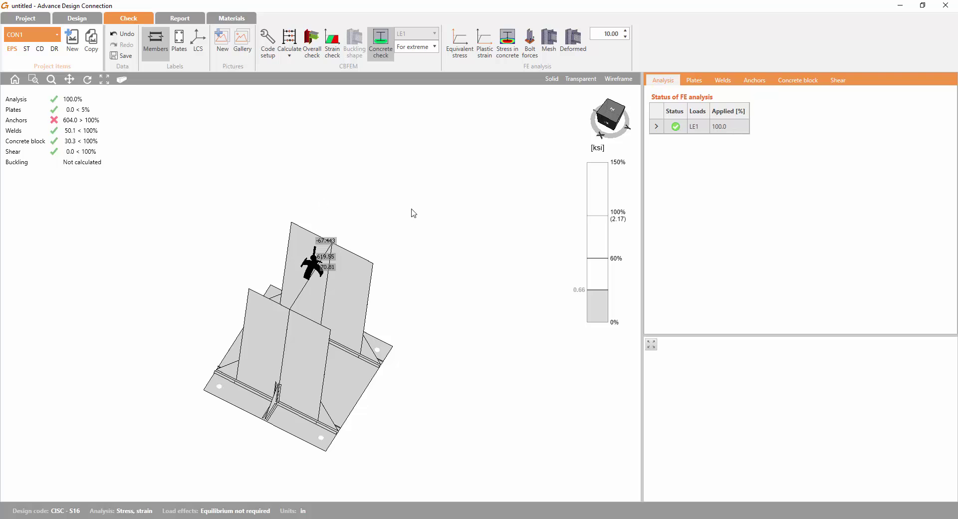
right_click_drag(403, 388, 287, 366)
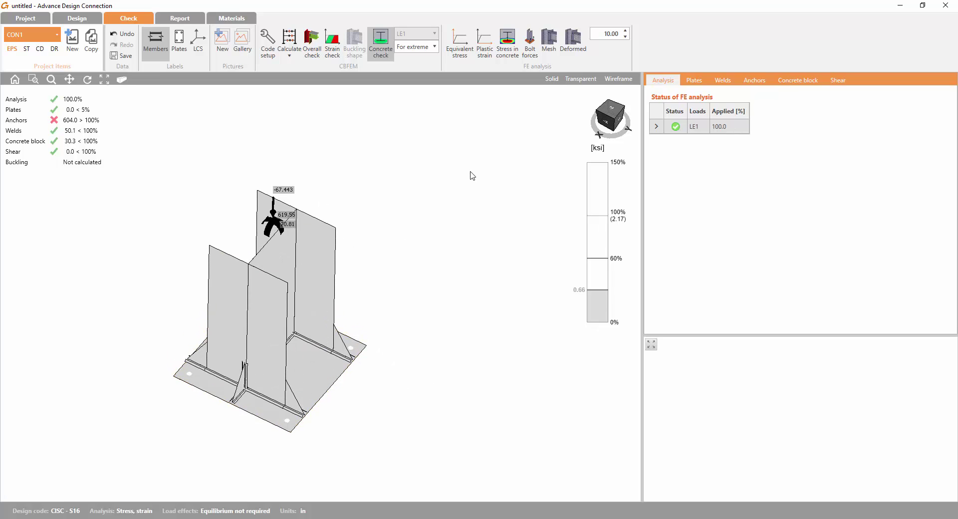
Display the stress in concrete and examine the contact stress pattern under the stiffened base plate
left_click(507, 42)
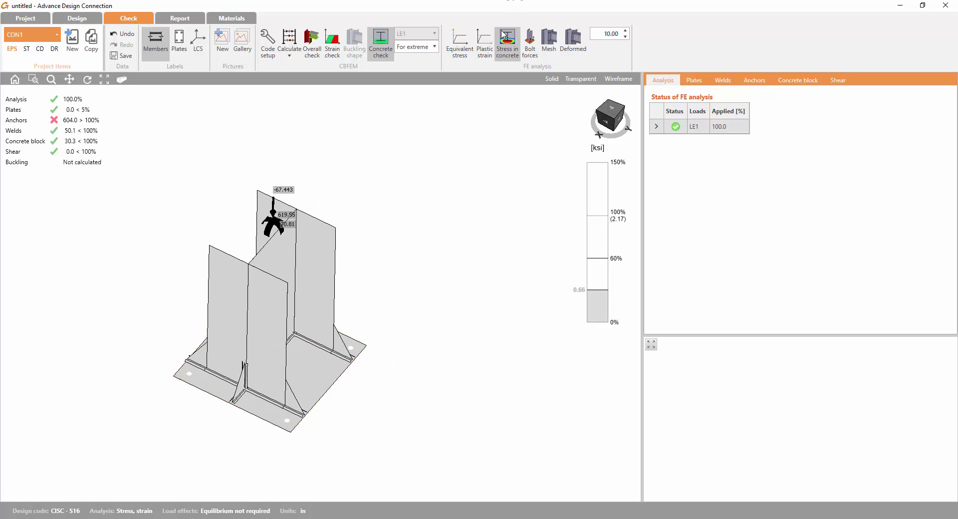
right_click_drag(305, 326, 342, 385)
scroll(320, 382, "up", 4)
scroll(319, 382, "up", 2)
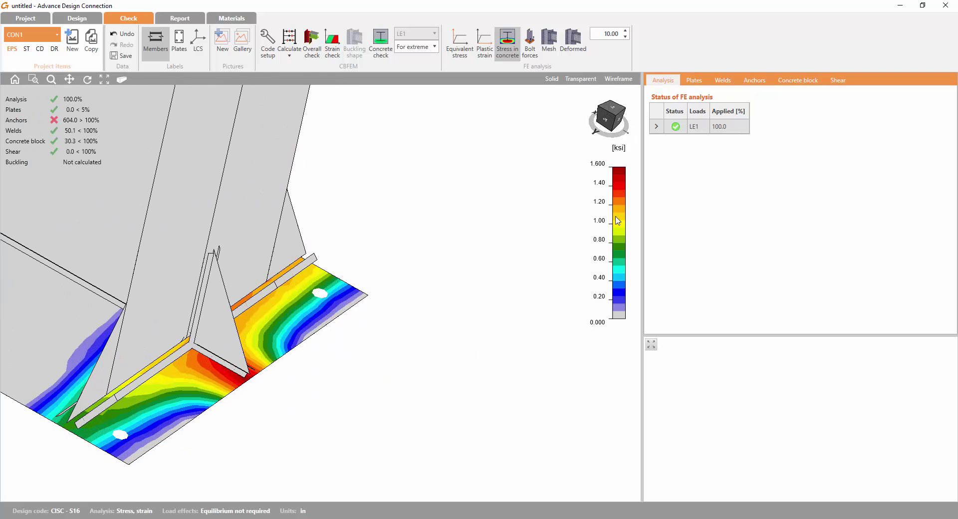
scroll(274, 419, "down", 5)
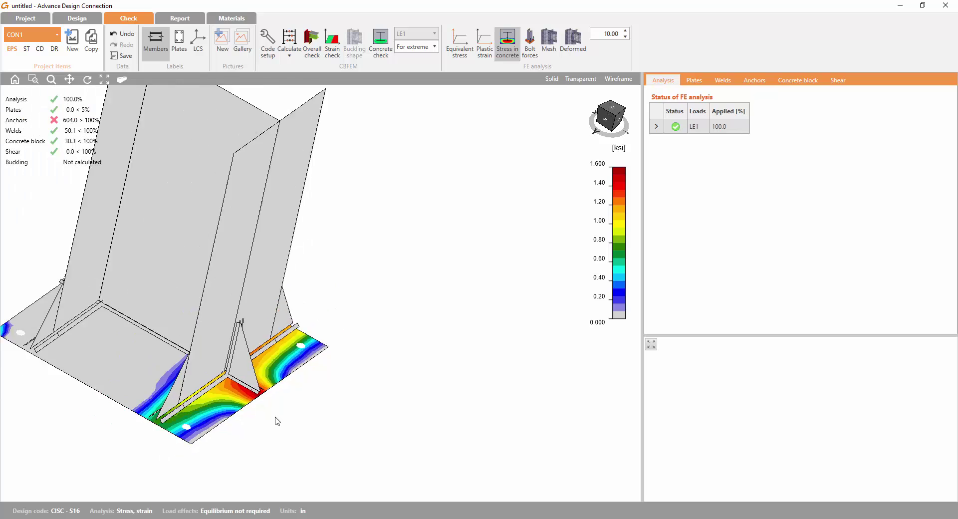
right_click_drag(270, 412, 295, 379)
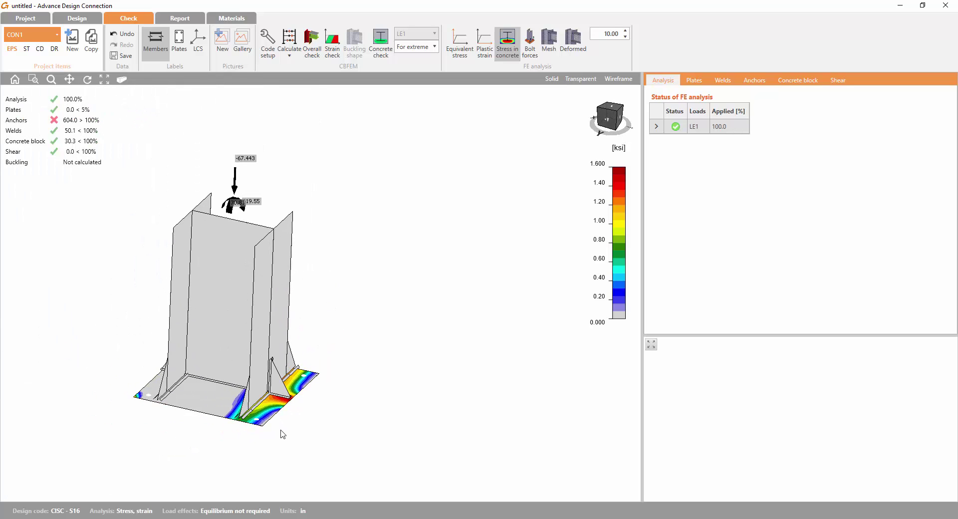
right_click_drag(283, 435, 379, 355)
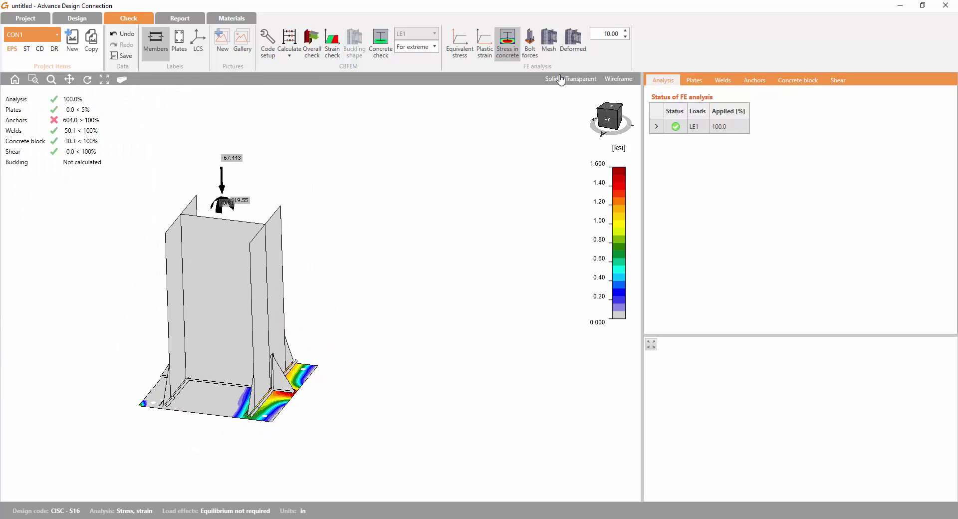
Add the bolt forces to the results display and inspect the anchor tension at the base plate's edge
left_click(530, 45)
right_click_drag(273, 365, 345, 384)
scroll(139, 456, "up", 3)
right_click_drag(199, 368, 204, 349)
middle_click_drag(484, 149, 544, 223)
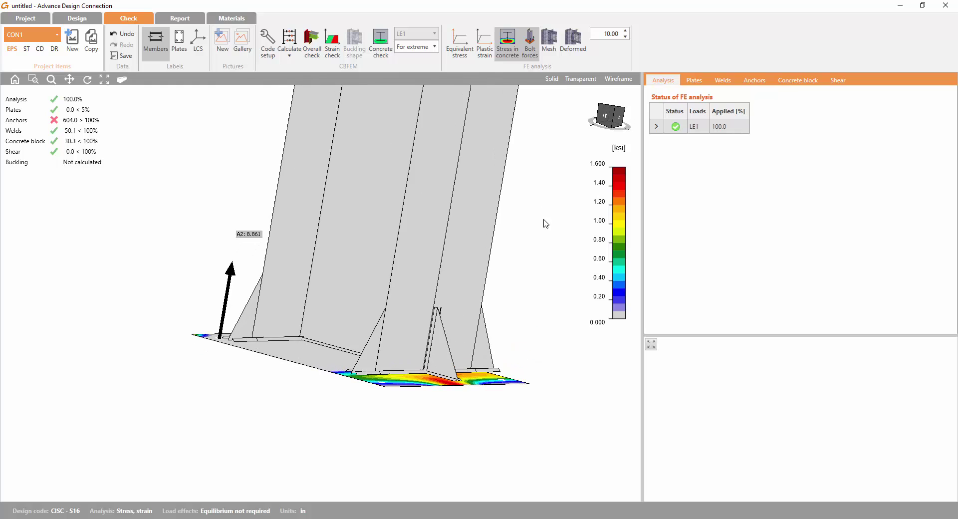
Switch the results display to equivalent stress on the column, base plate and stiffeners
scroll(447, 220, "down", 5)
mouse_move(447, 220)
middle_mouse_down()
mouse_move(434, 242)
mouse_move(440, 222)
middle_mouse_up()
left_click(457, 51)
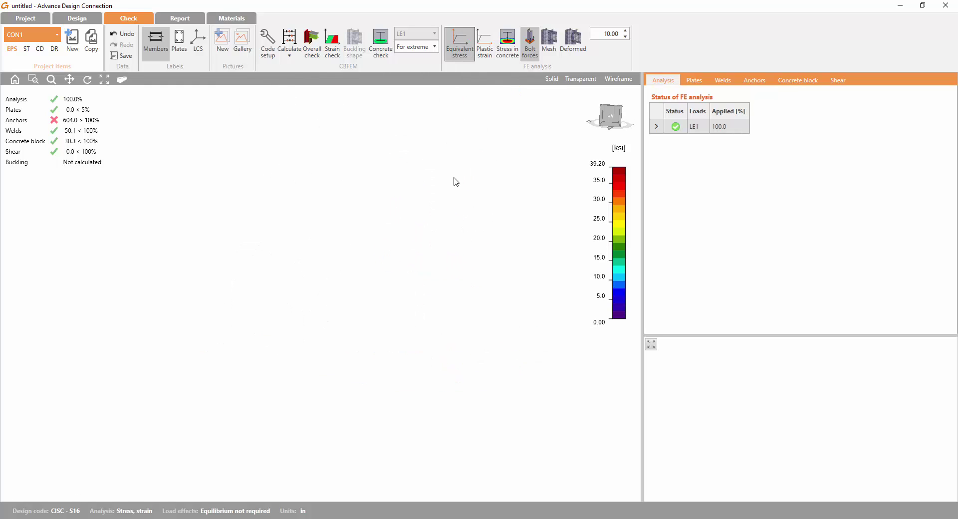
middle_click_drag(453, 180, 420, 237)
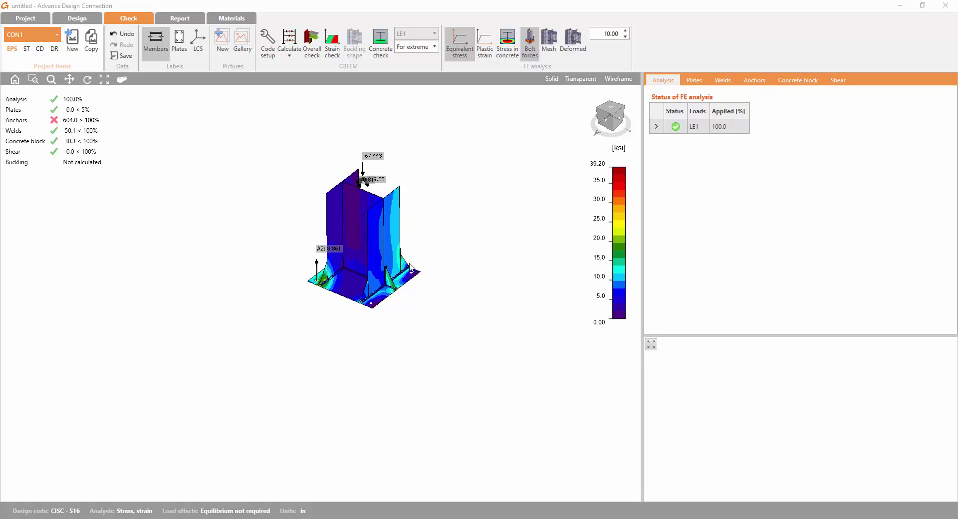
Open the anchor checks and read the detailed resistance formulas for anchor A2
left_click(755, 81)
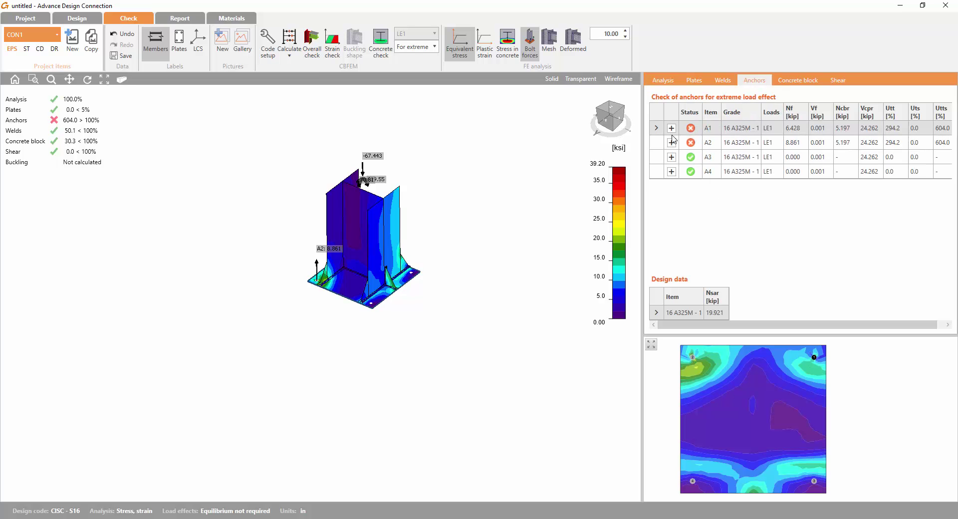
left_click(672, 142)
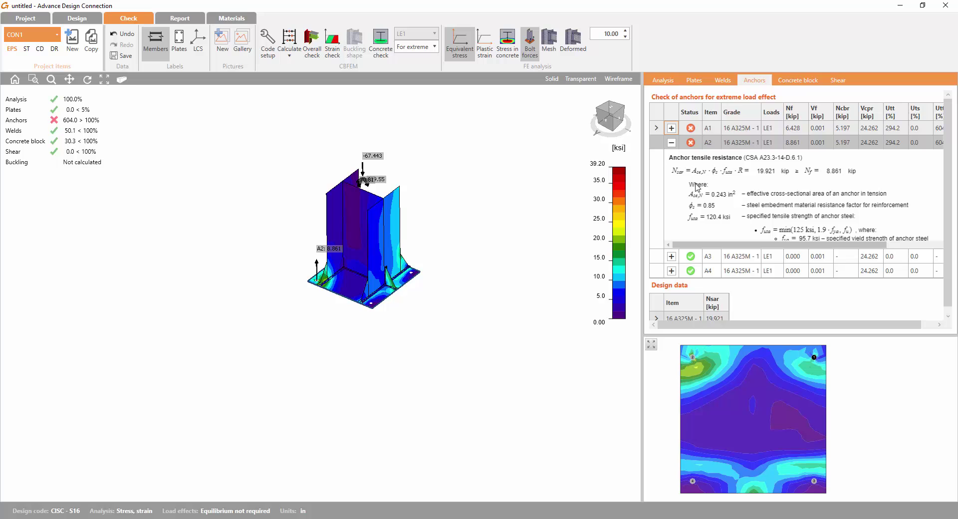
scroll(758, 175, "down", 8)
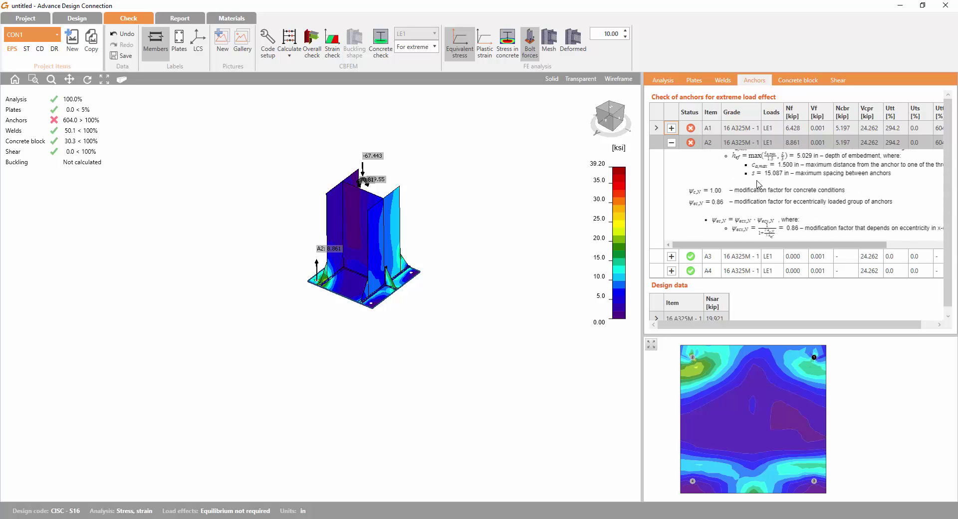
Open the concrete block check and read the detailed compressive resistance formulas for CB 1
left_click(785, 81)
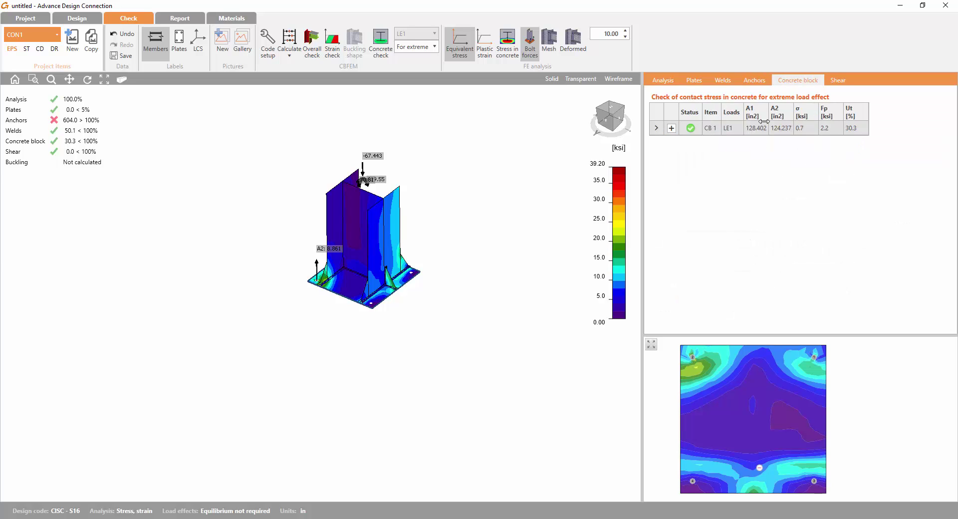
left_click(672, 129)
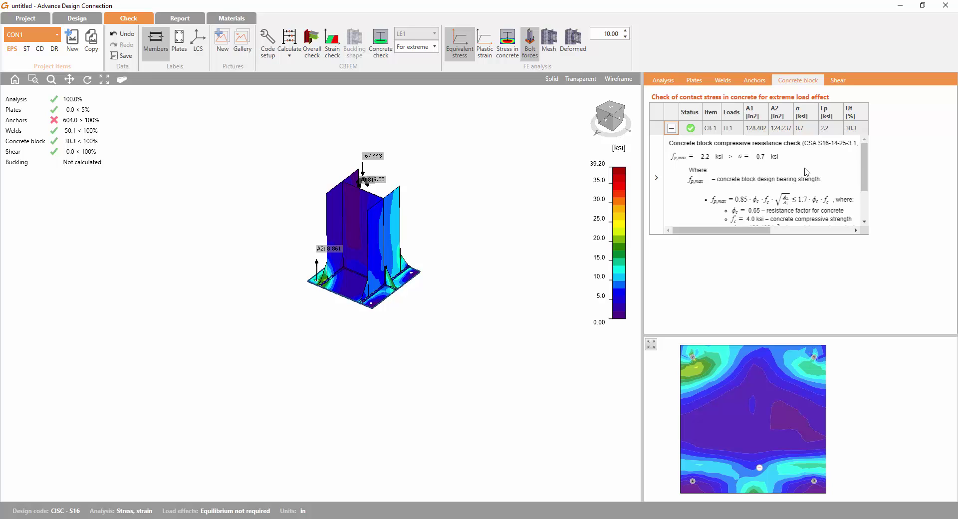
scroll(805, 170, "down", 3)
scroll(805, 168, "up", 3)
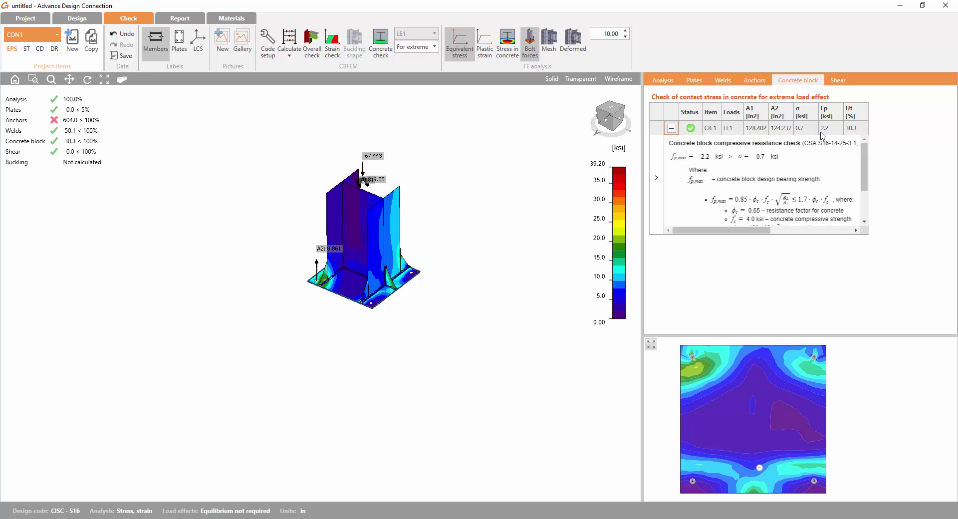
Open the contact plane shear check and read BP1's detailed shear resistance formulas, keeping the stress model in view
left_click(837, 83)
left_click(672, 129)
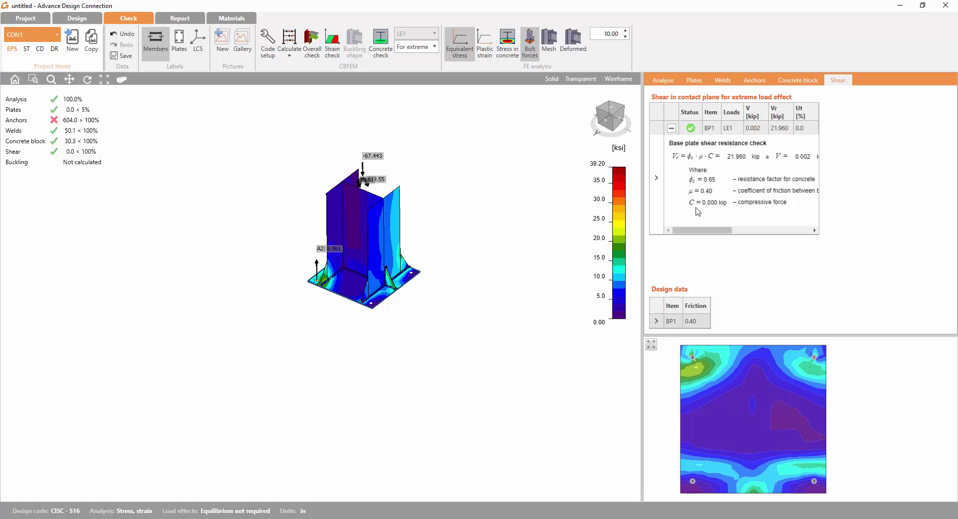
mouse_move(699, 230)
left_mouse_down()
mouse_move(796, 230)
mouse_move(697, 230)
left_mouse_up()
middle_click_drag(392, 327, 376, 363)
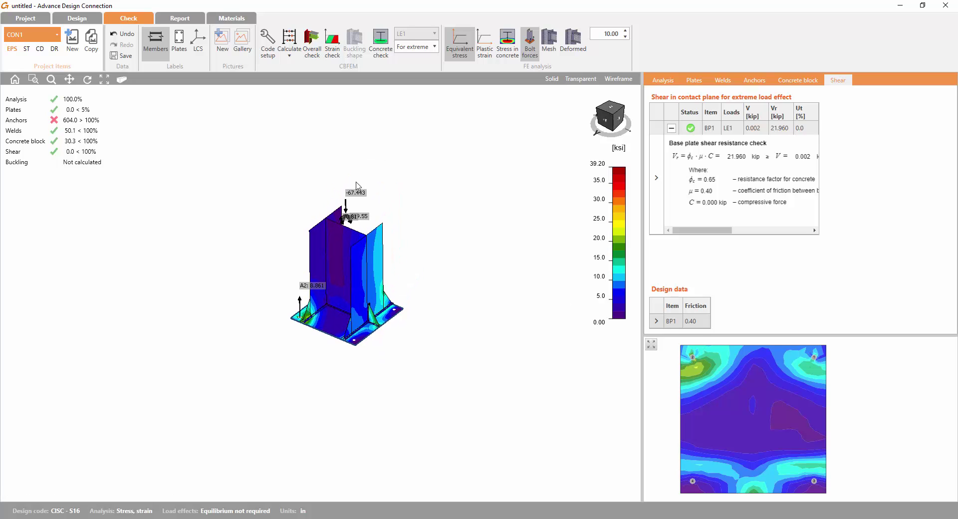
middle_click_drag(313, 350, 329, 361)
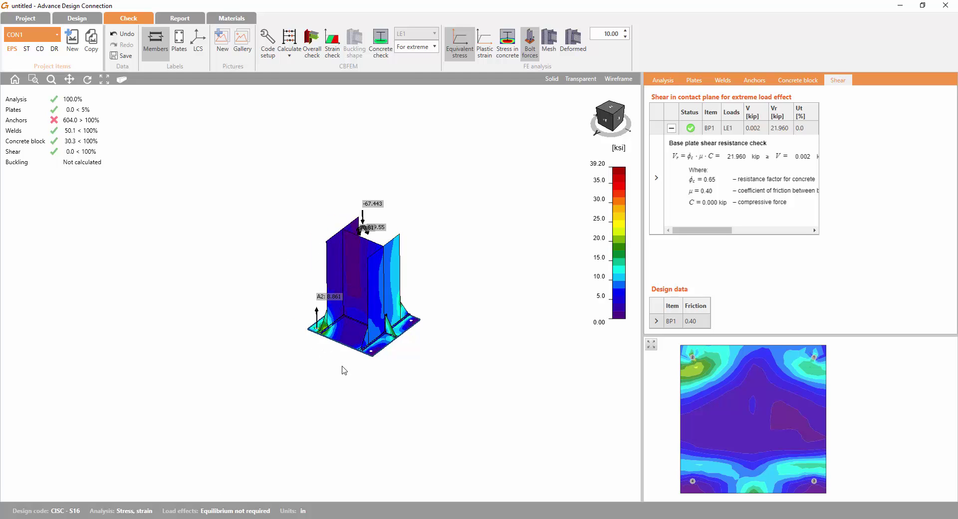